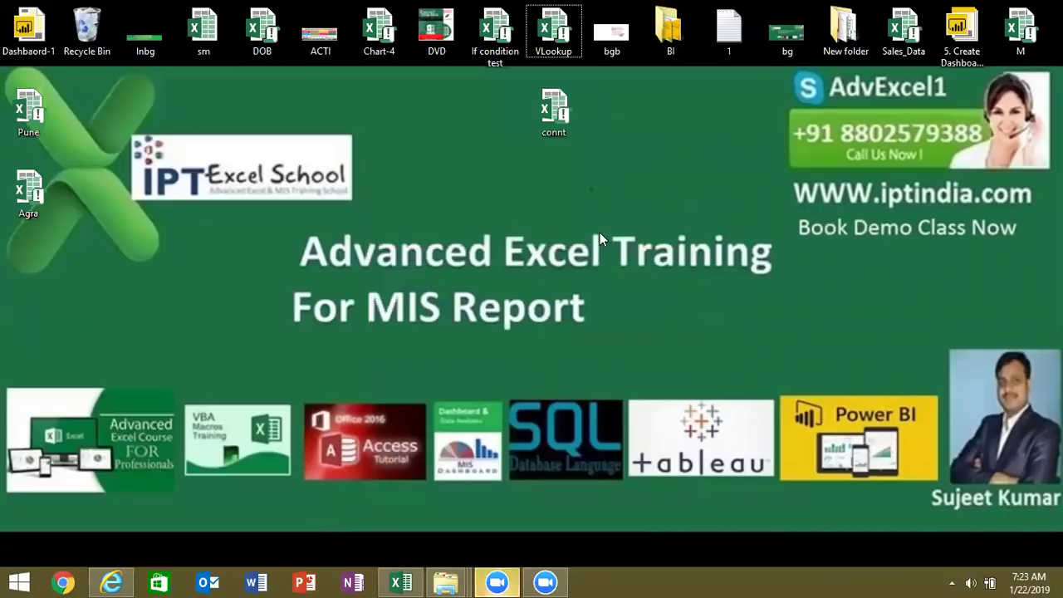
Bring the blank Book1 workbook to the front from the taskbar.
left_click(399, 581)
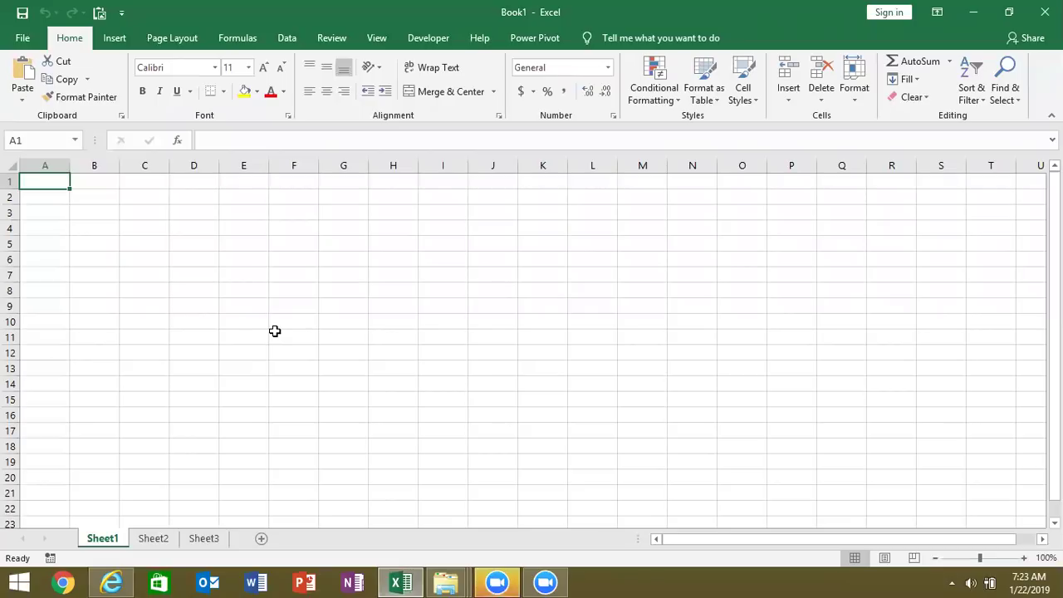
Close the covering folder window and enter 10:20:30 in B2, checking it shows as AM.
left_click(74, 201)
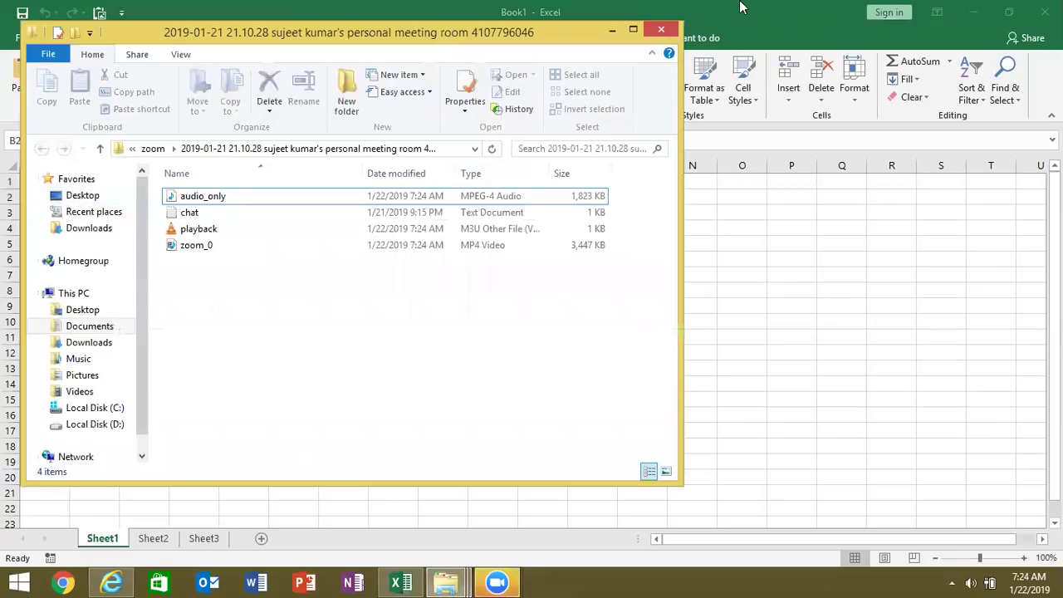
left_click(669, 32)
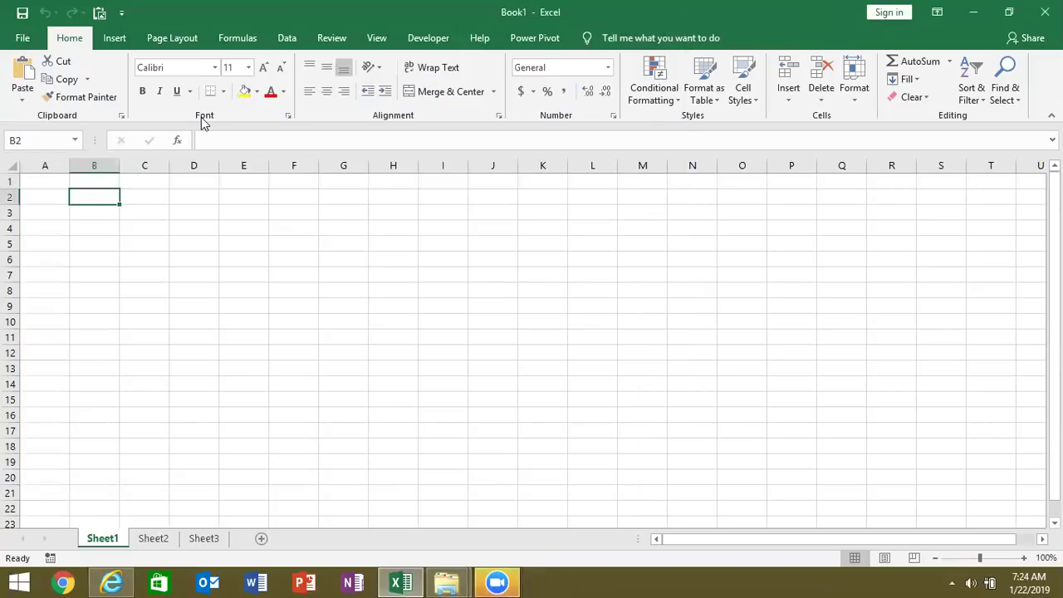
type("10")
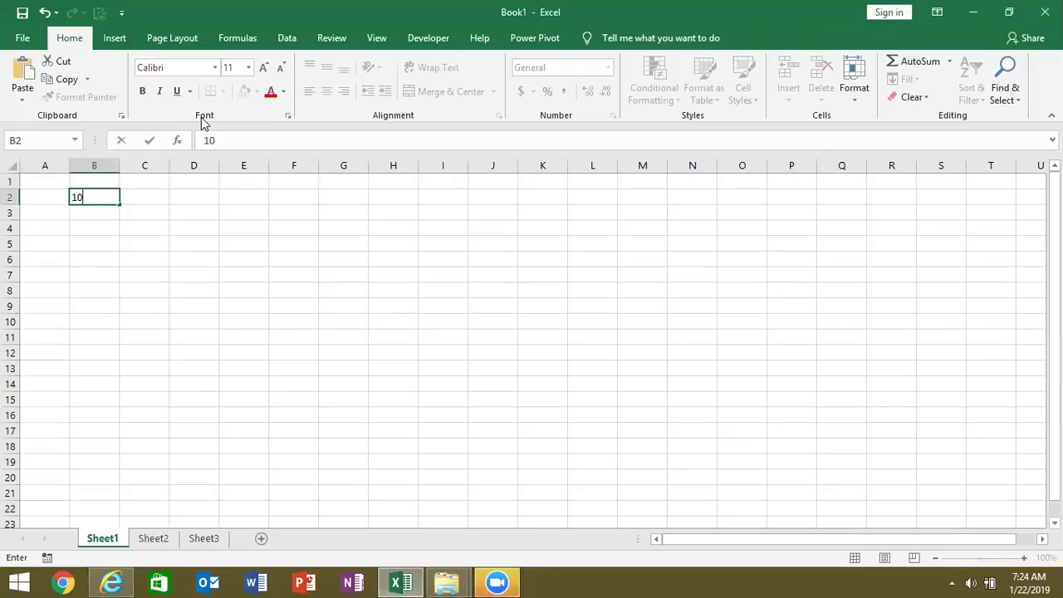
type(":20:30")
key("Return")
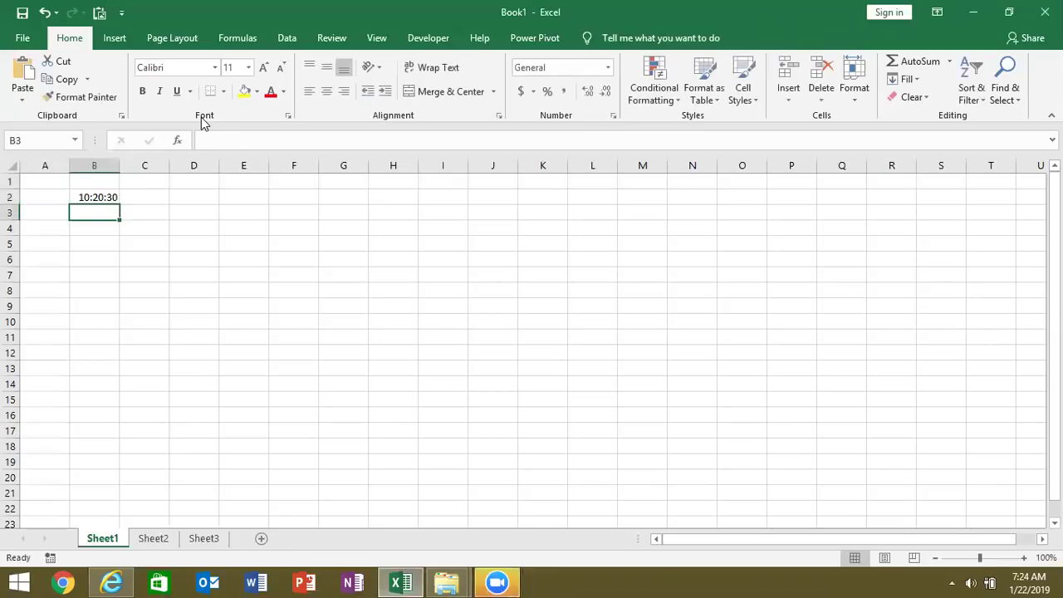
key("Up")
key("Down")
key("Up")
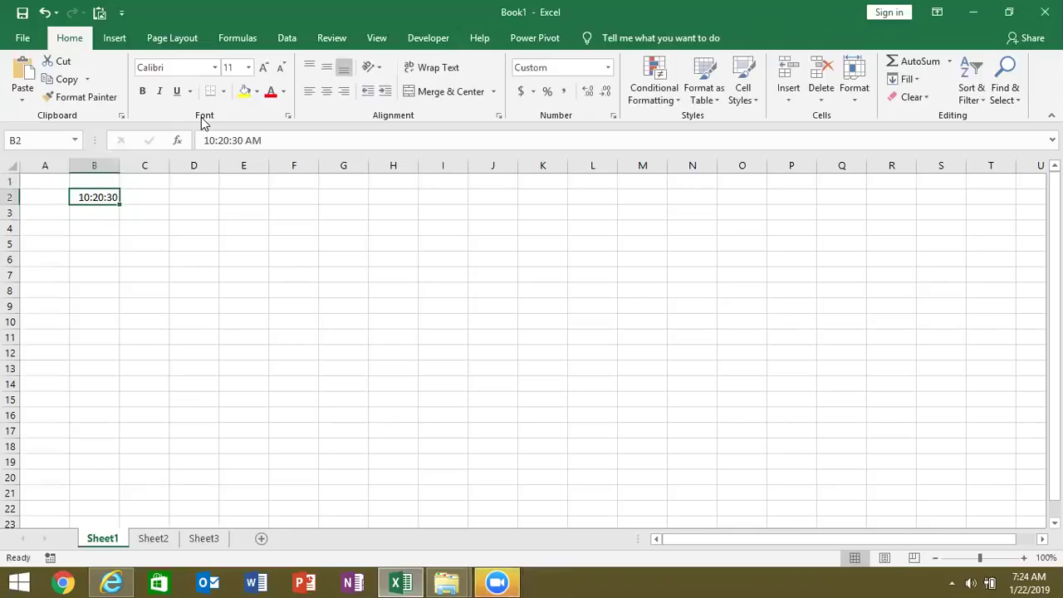
double_click(255, 138)
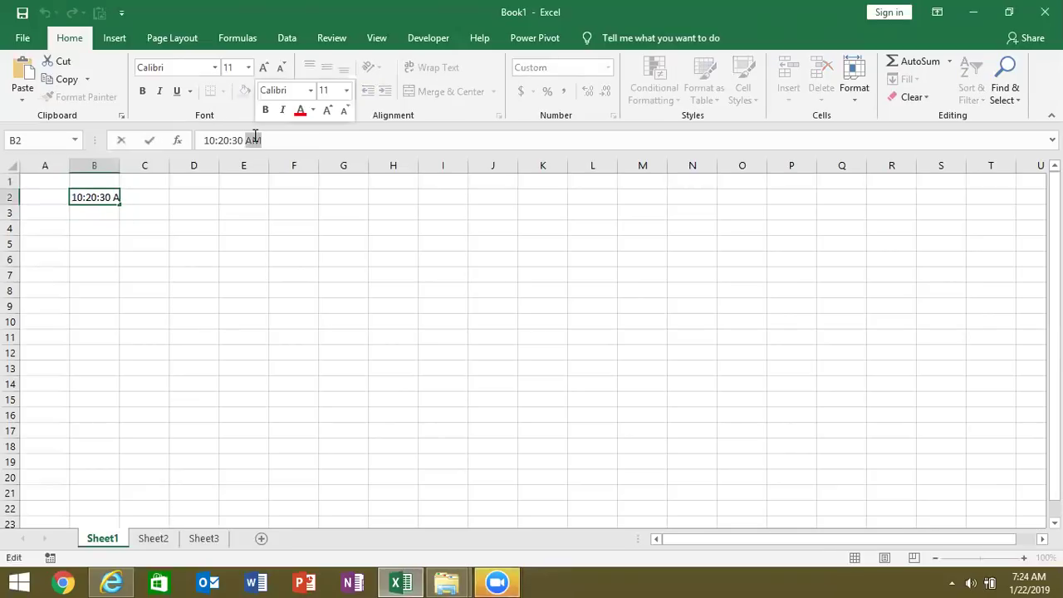
key("Escape")
Enter 22:20 in B3 and check that it displays as PM.
left_click(86, 209)
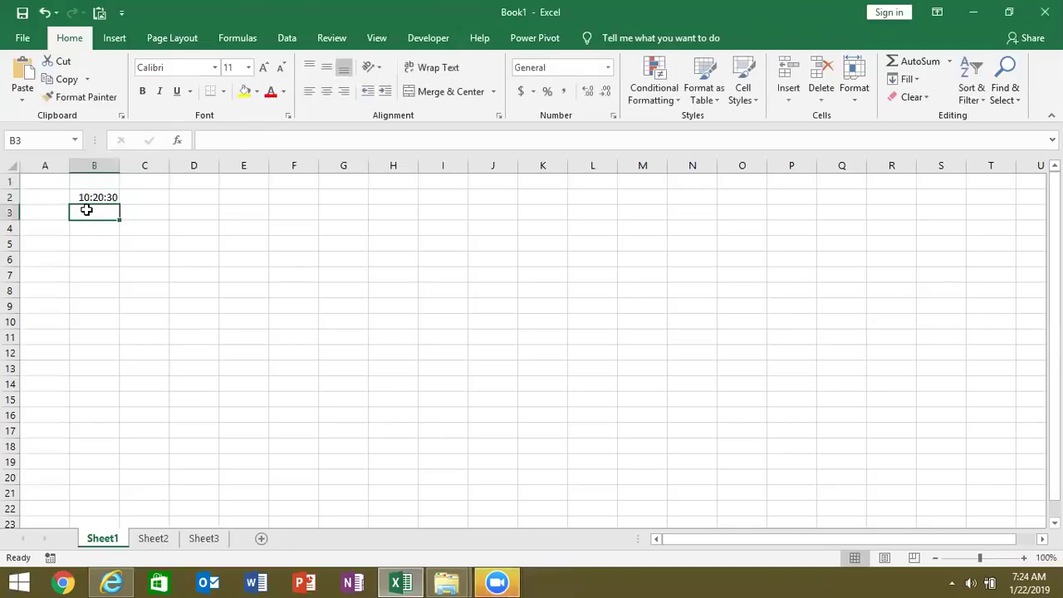
type("22:20")
key("Return")
left_click(85, 209)
double_click(254, 140)
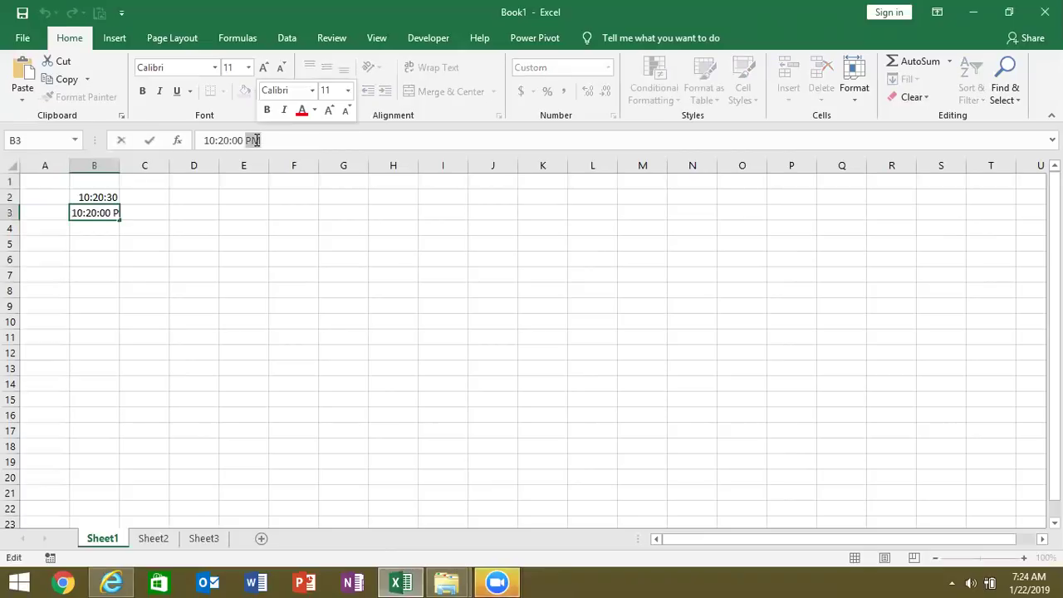
key("Escape")
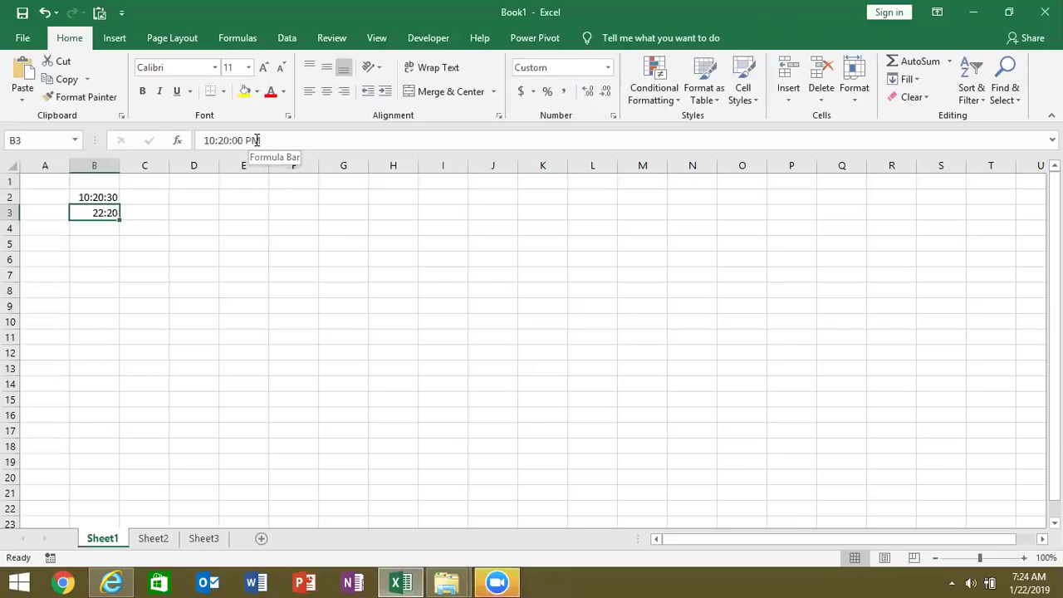
Clear the 22:20 test entry from B3, leaving only B2 filled.
key("Up")
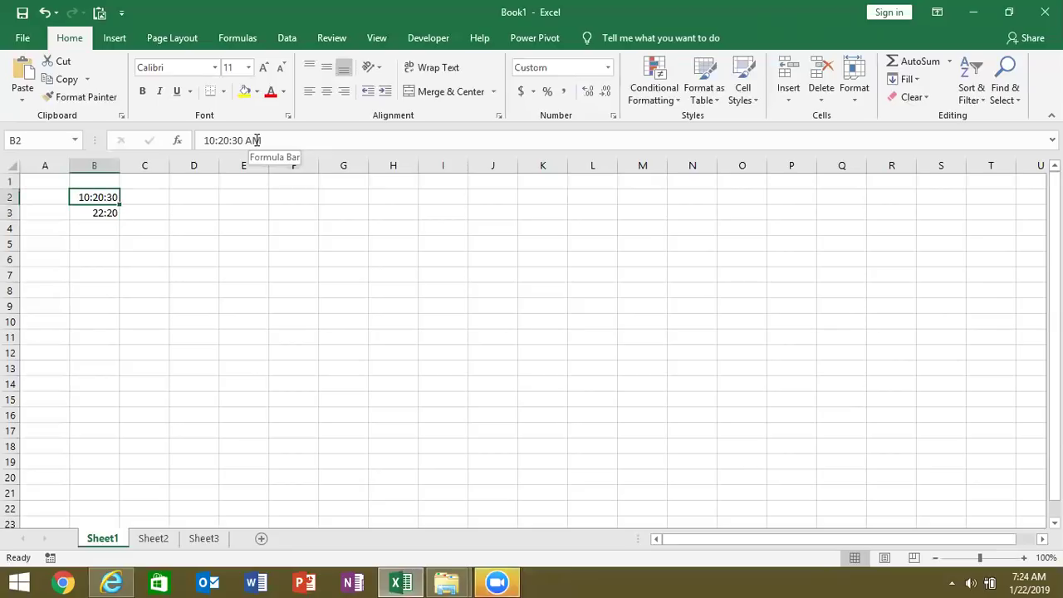
key("Down")
key("Delete")
key("Up")
key("Down")
key("Down")
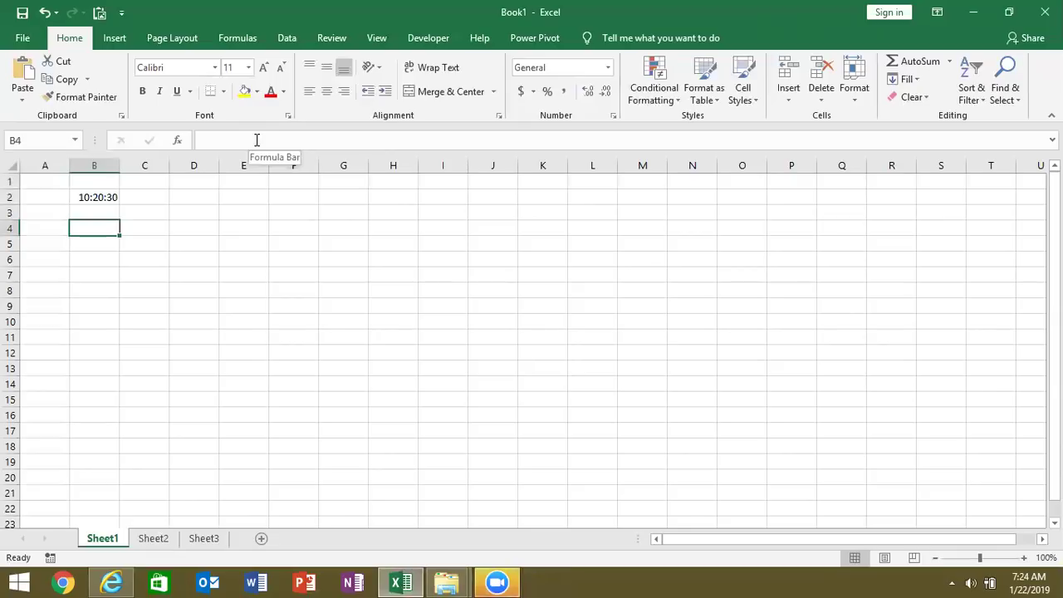
Enter =NOW() in B4 for the current date-time.
type("=now")
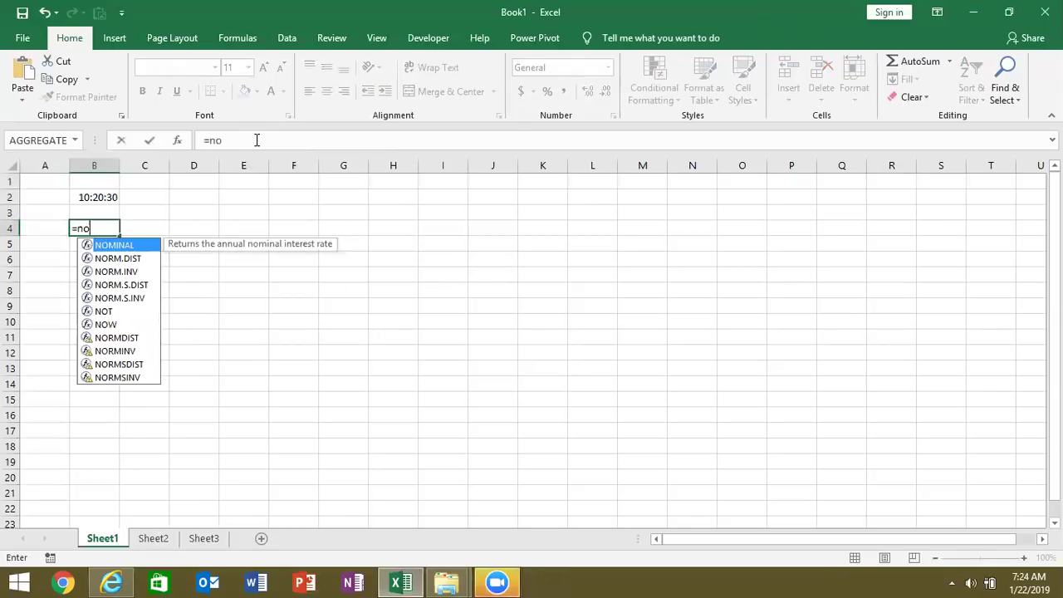
key("Tab")
type(")")
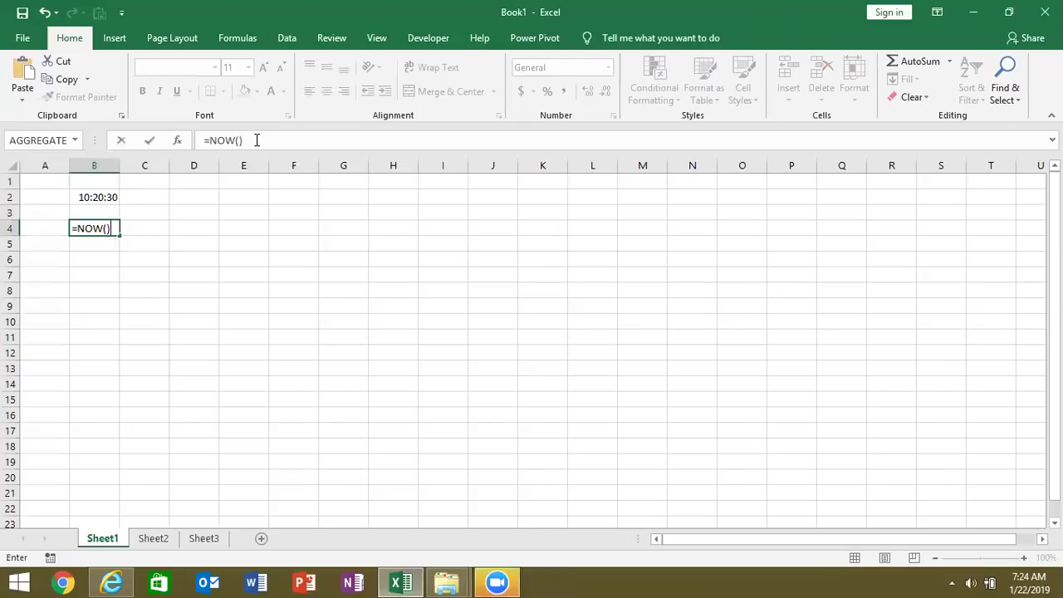
key("Return")
key("Up")
key("Right")
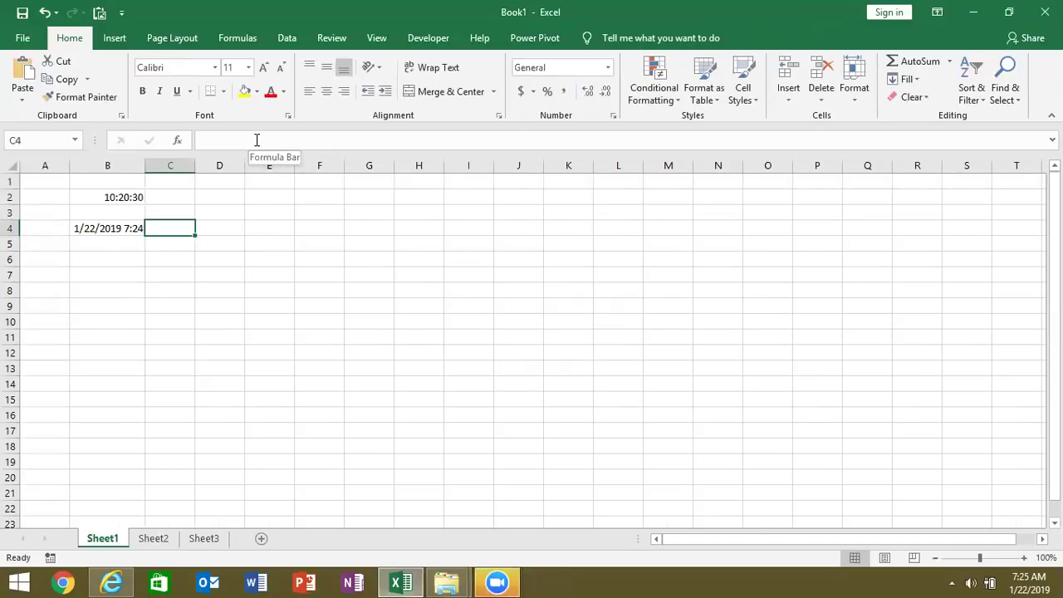
Extract the hour with =HOUR(B4) in C4.
type("=")
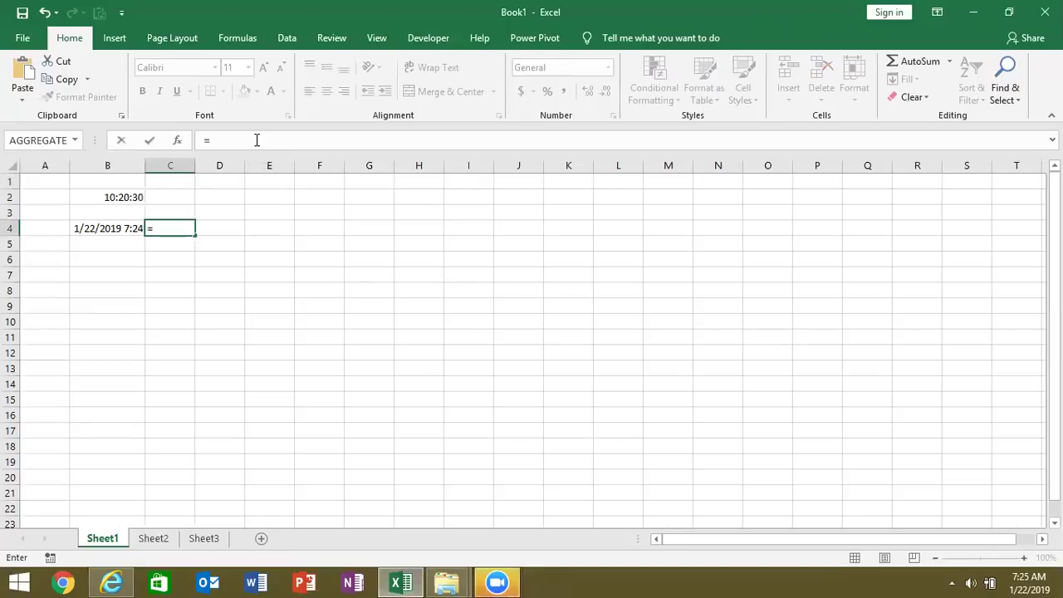
type("no")
key("BackSpace")
key("BackSpace")
type("ho")
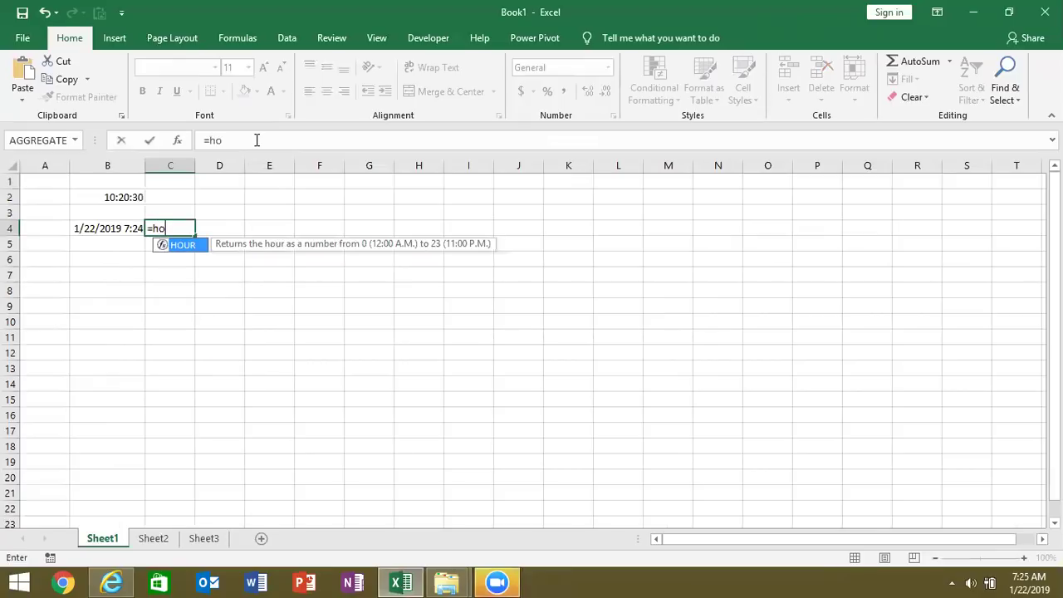
key("Tab")
key("Left")
key("Return")
key("Up")
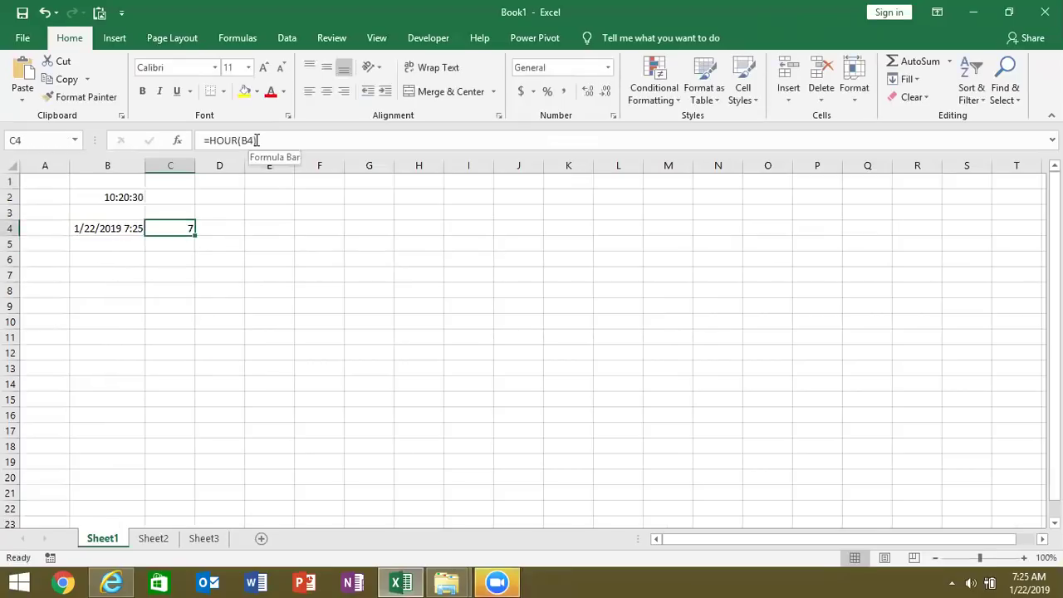
key("Right")
Extract the minute with =MINUTE(B4) in D4.
type("=min")
key("Tab")
key("BackSpace")
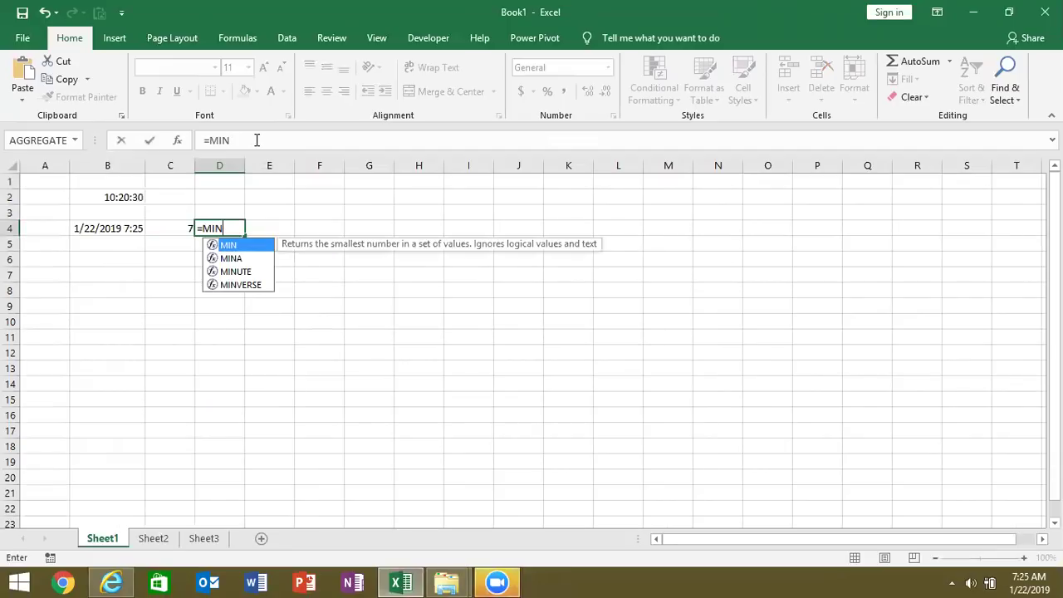
key("Down")
key("Down")
key("Tab")
key("Left")
key("Left")
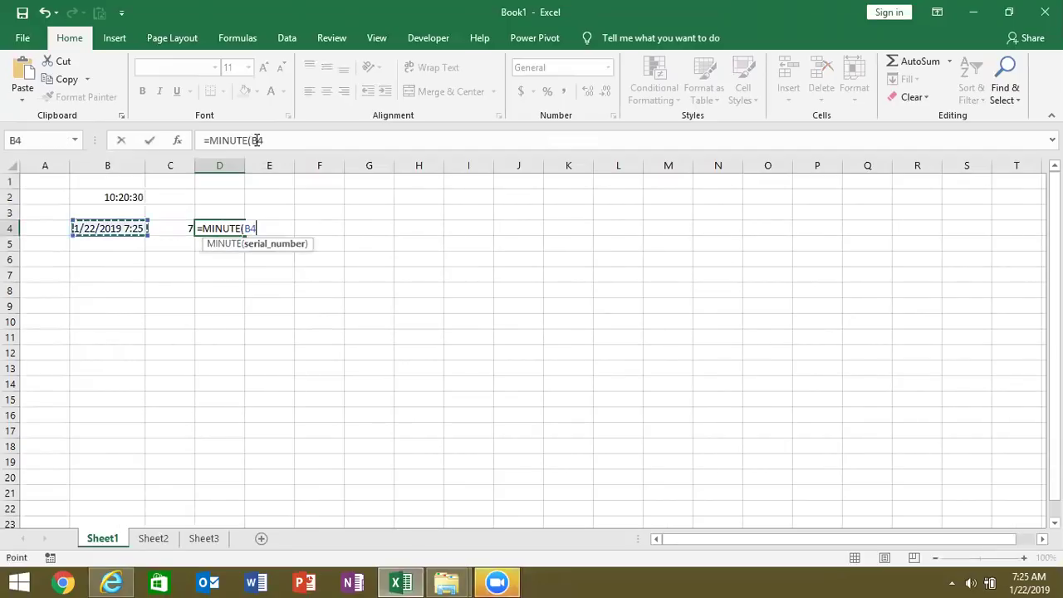
key("Return")
key("Up")
key("Right")
Extract the second with =SECOND(B4) in E4.
type("=")
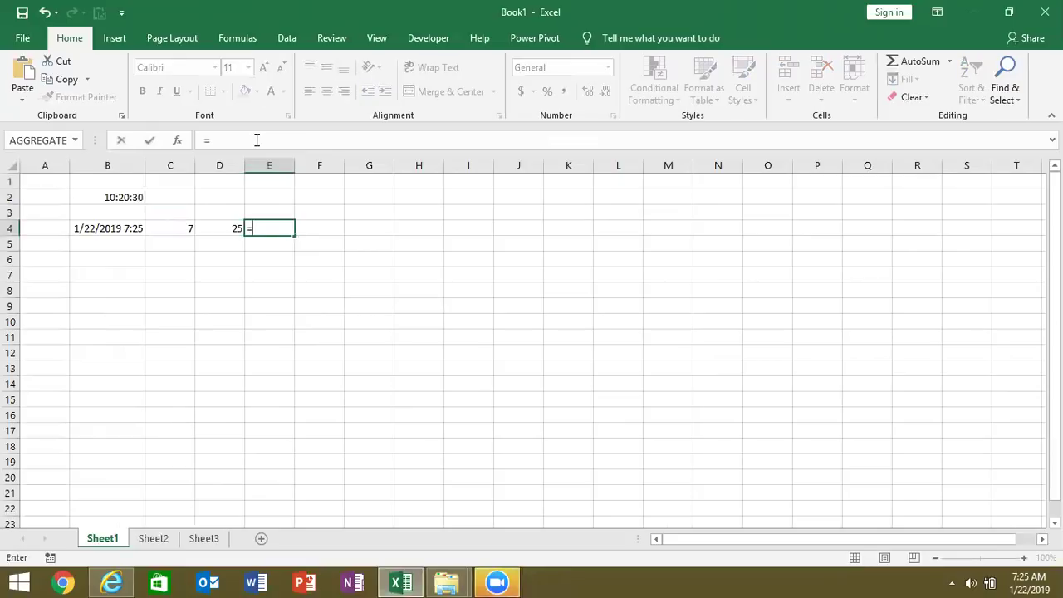
type("se")
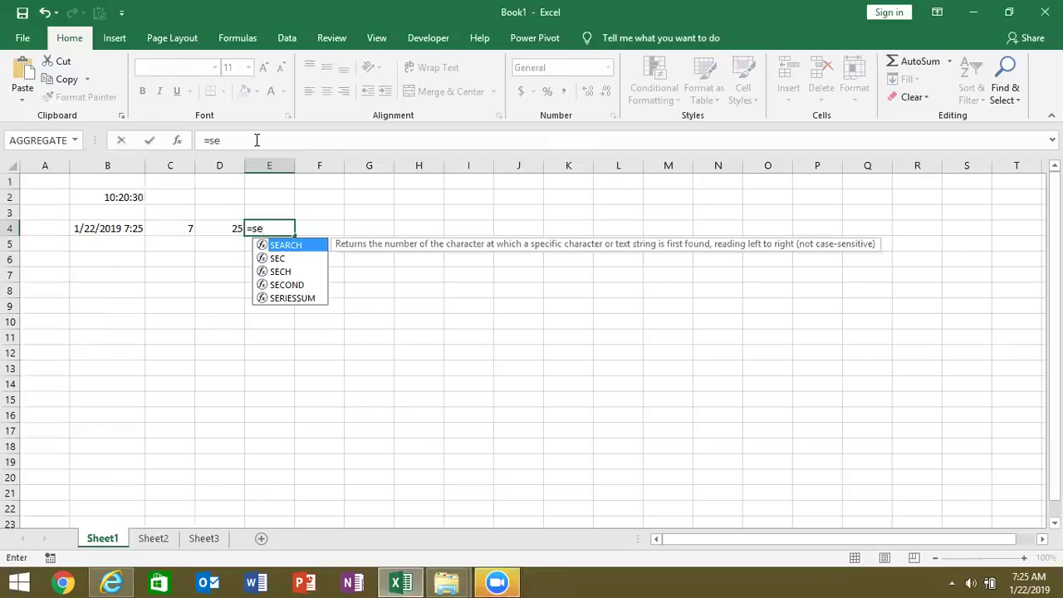
key("Down")
key("Down")
key("Down")
key("Tab")
key("Left")
key("Left")
key("Left")
key("ctrl+Return")
Rebuild the time in F4 with =TIME(C4,D4,E4), returning 7:25 AM.
key("Right")
type("=tu")
key("BackSpace")
type("i")
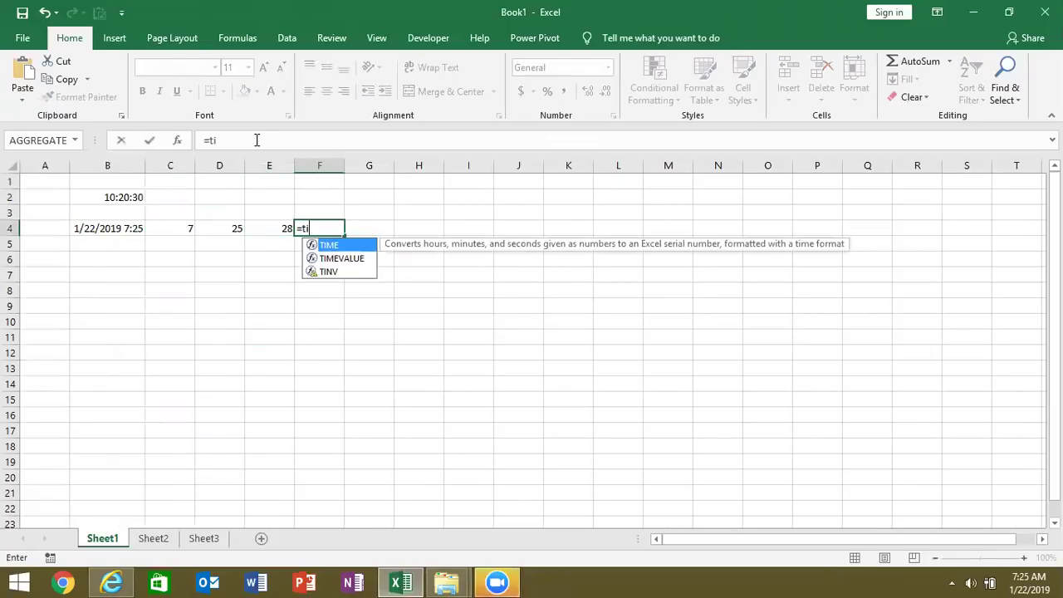
key("Tab")
key("Left")
key("Left")
key("Left")
type(",")
key("Left")
key("Left")
type(",")
key("Left")
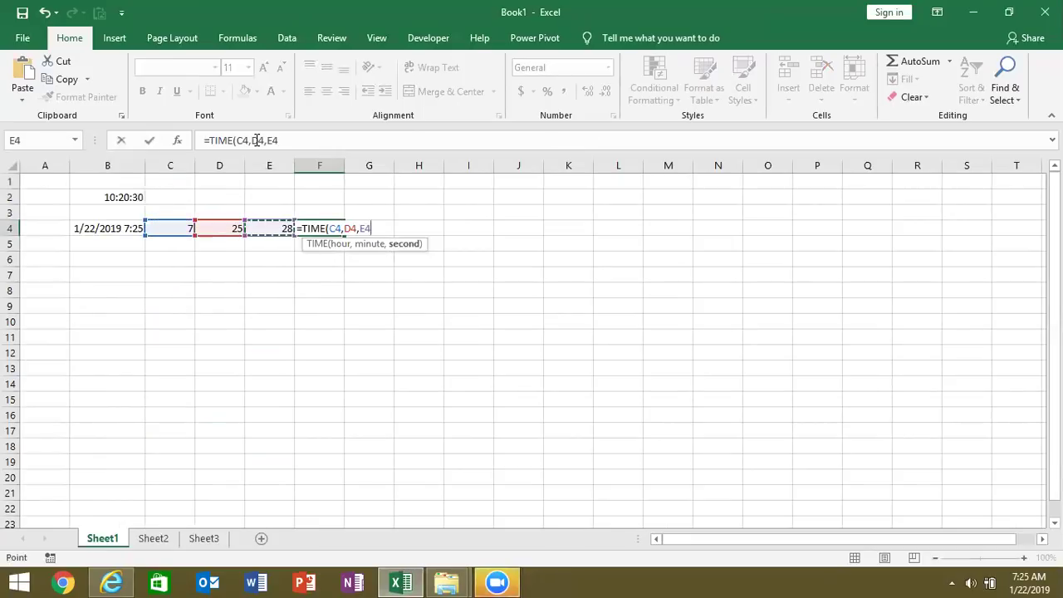
key("Return")
key("Up")
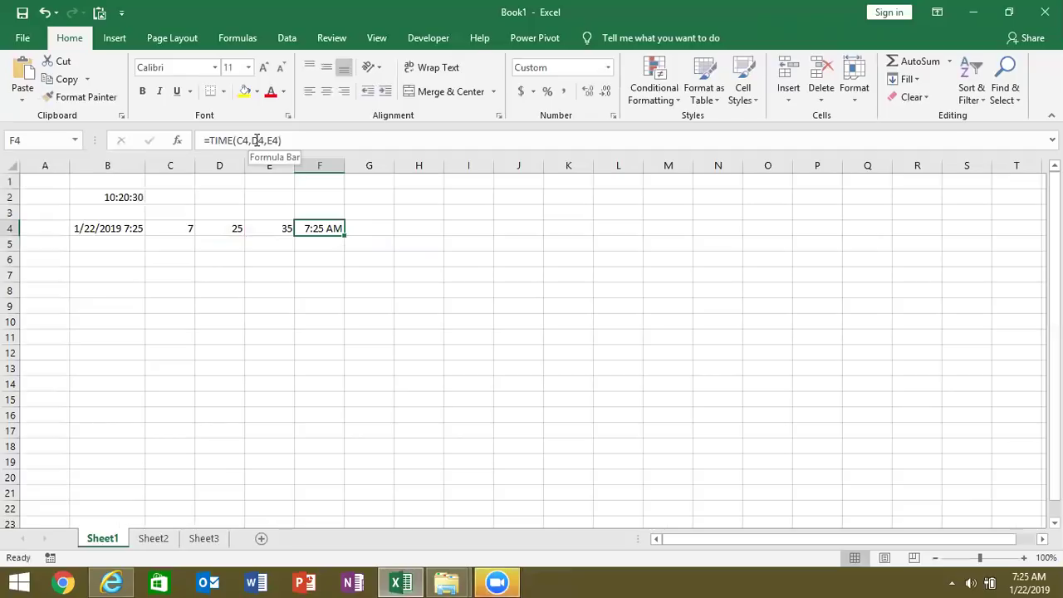
Review the row 4 formulas, then enter =NOW() in B5.
key("Left")
key("Left")
key("Left")
key("Right")
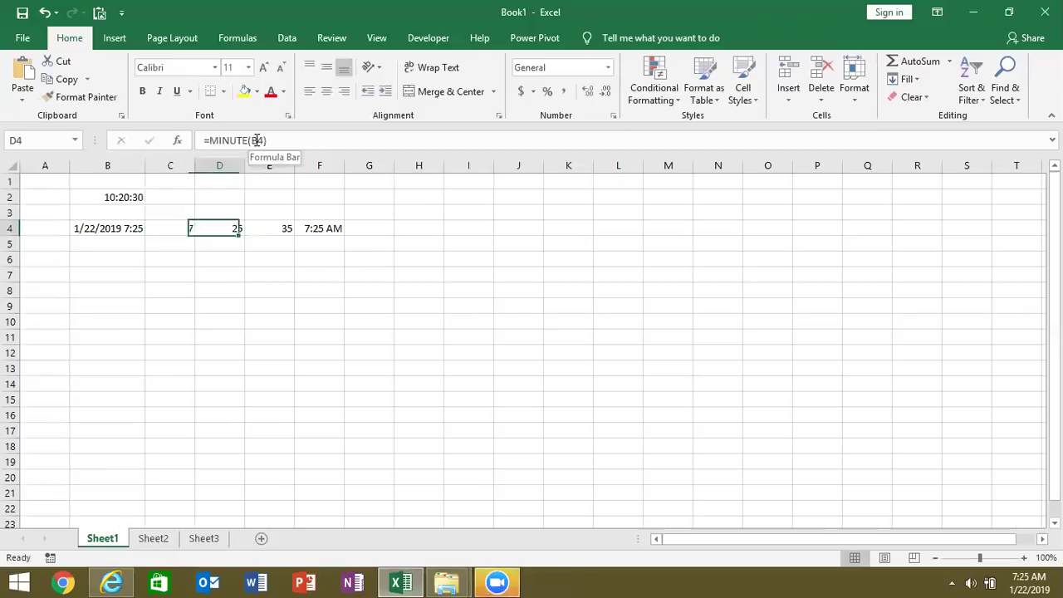
key("Right")
key("Right")
key("Down")
key("Left")
key("Left")
key("Left")
key("Left")
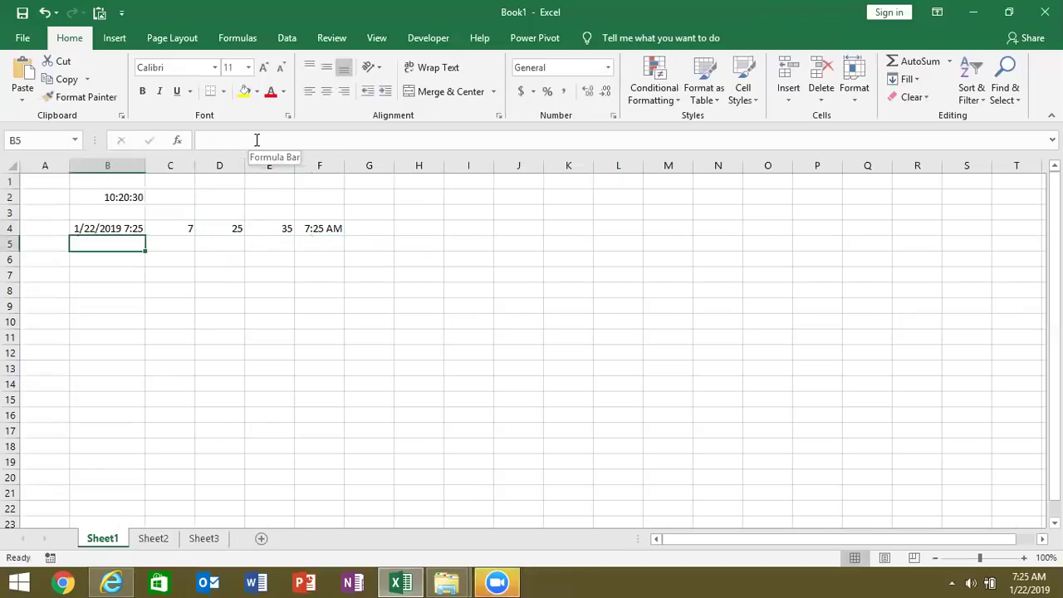
key("Right")
key("Right")
key("Right")
key("Up")
key("Right")
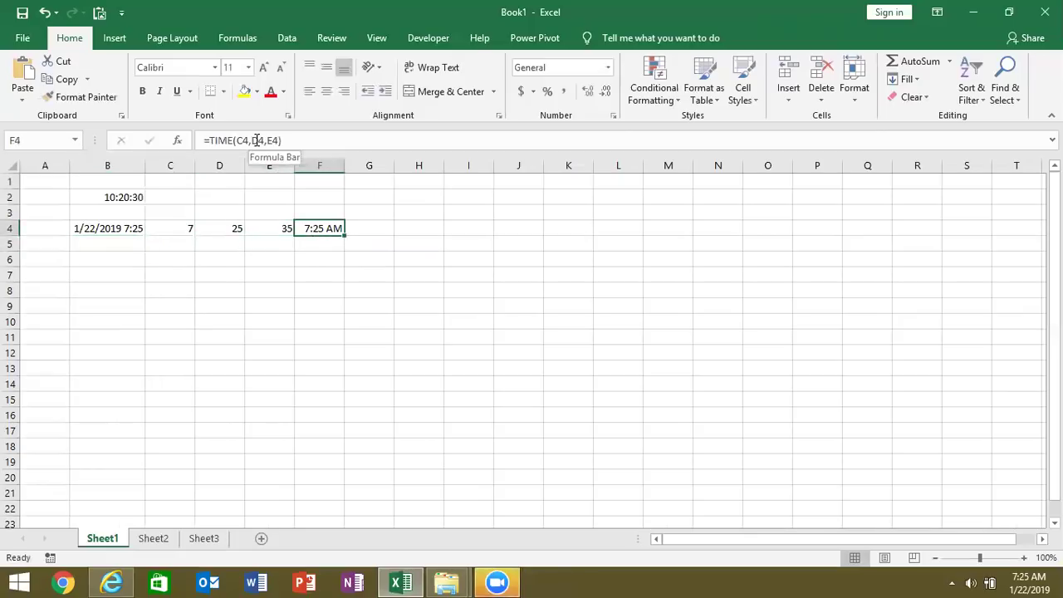
key("Left")
key("Left")
key("Left")
key("Left")
key("Down")
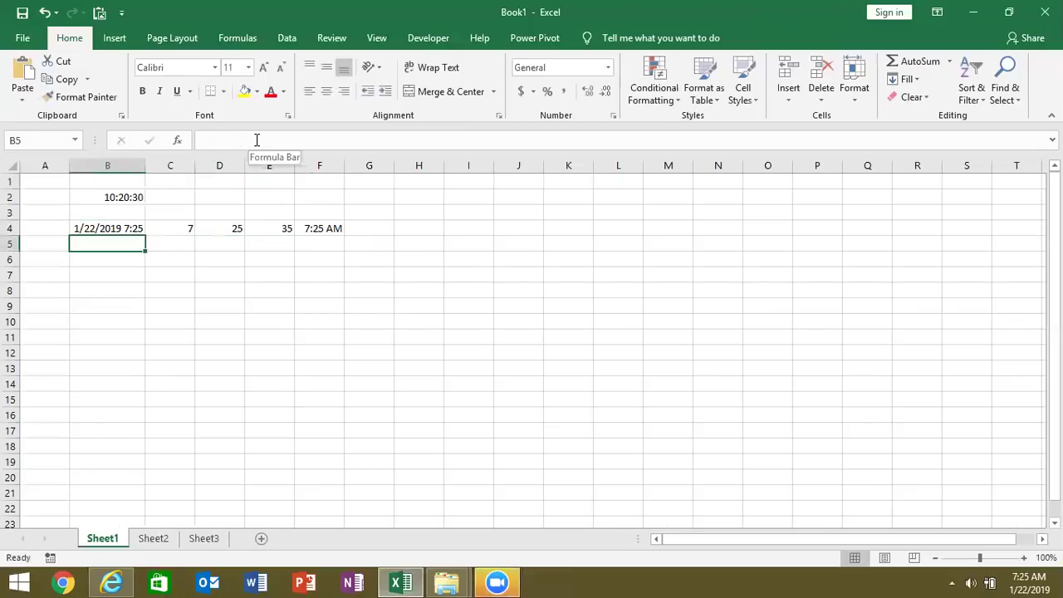
type("=NOW()")
key("Tab")
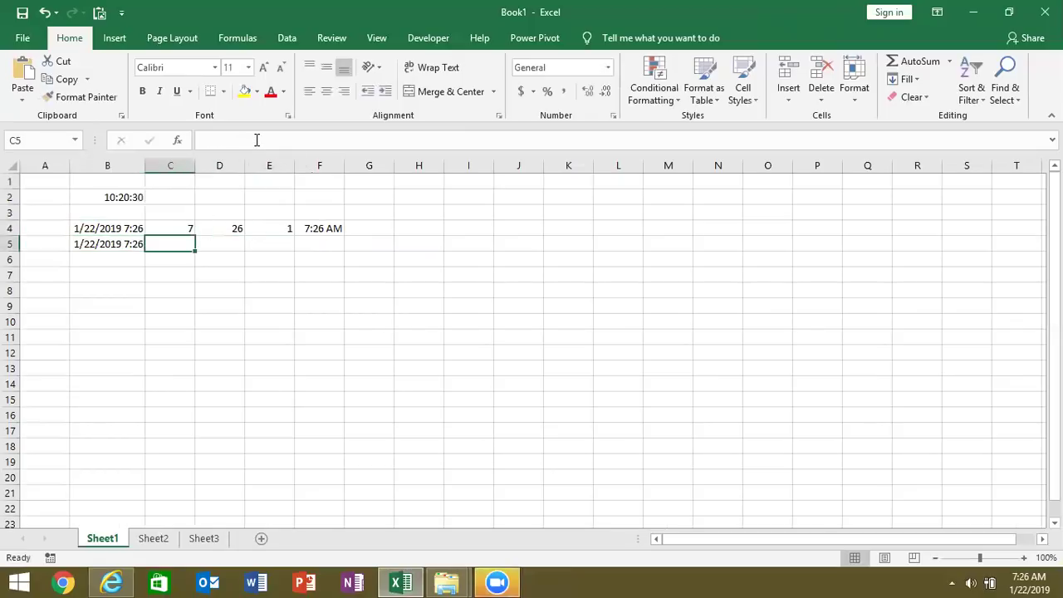
Put =INT(B5) in C5 and show both B5 and C5 in General format.
type("=")
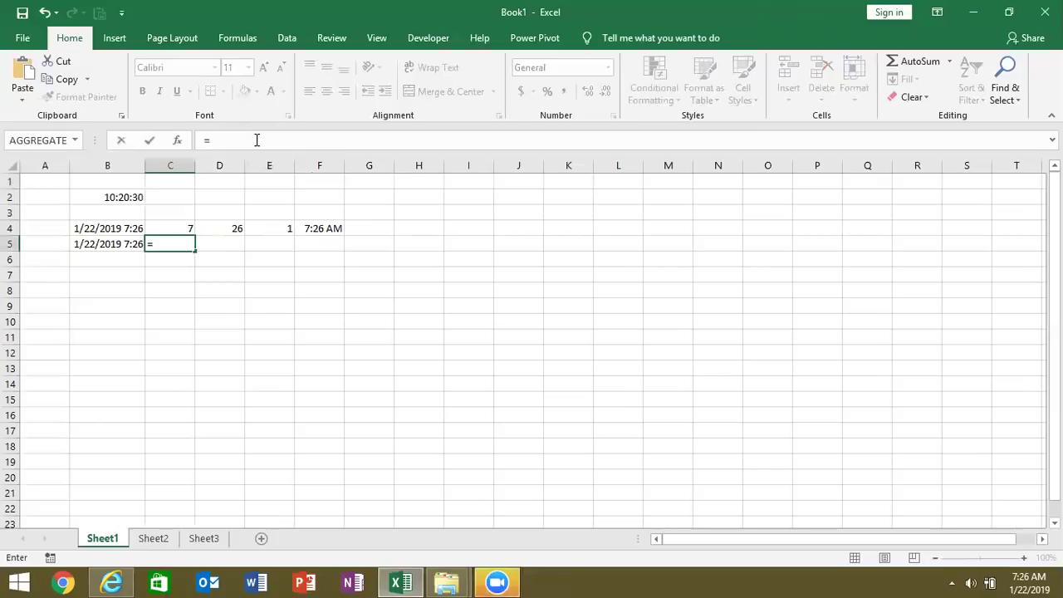
type("int(b5)")
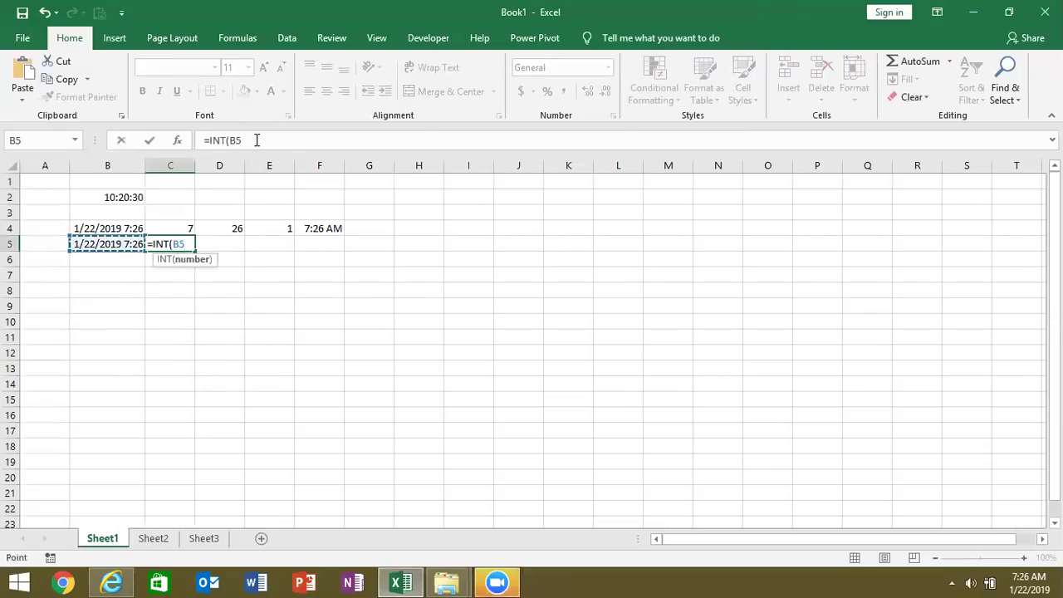
key("Return")
key("Up")
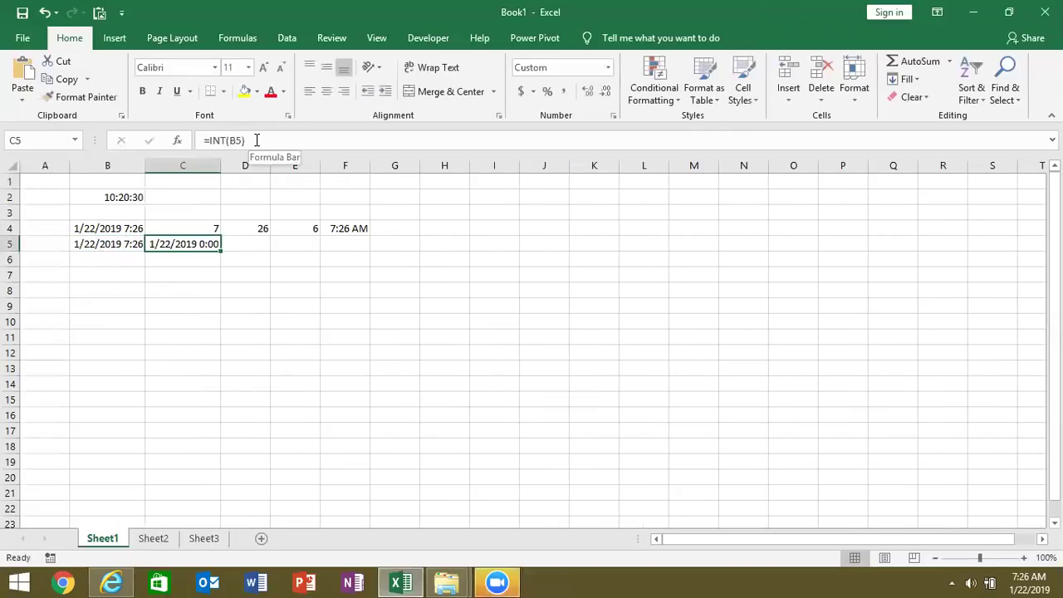
key("Left")
key("ctrl+shift+asciitilde")
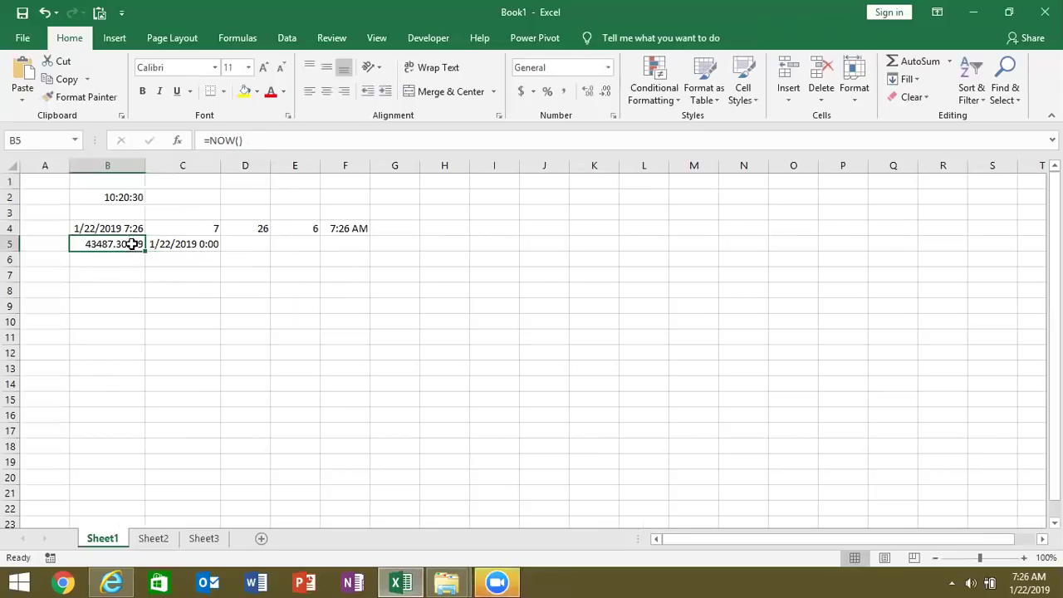
left_click(189, 243)
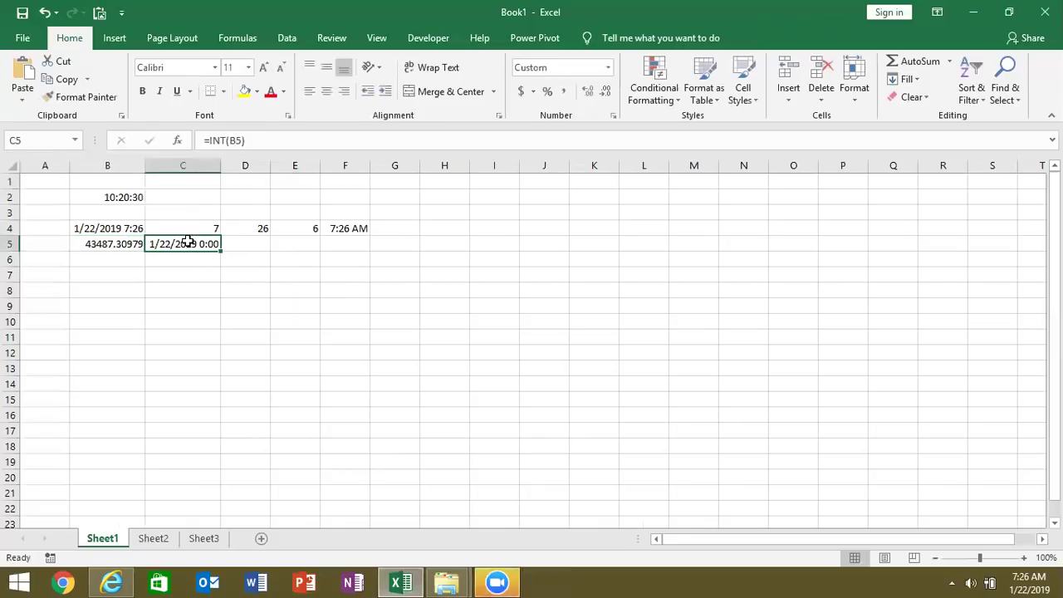
key("ctrl+shift+asciitilde")
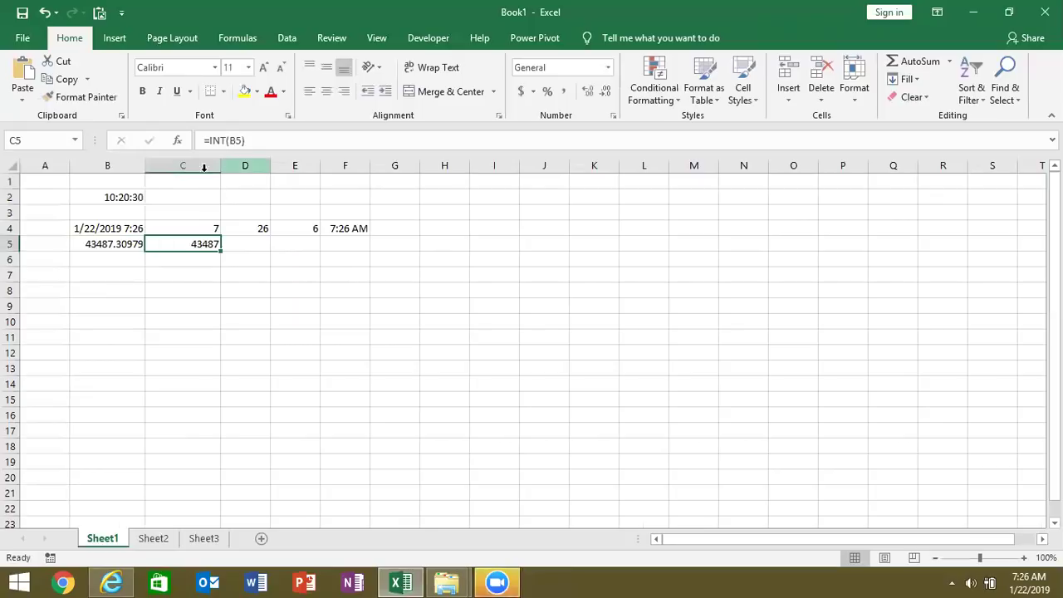
Change C5 to =B5-INT(B5) and format it as time, showing 7:26 AM.
left_click(208, 141)
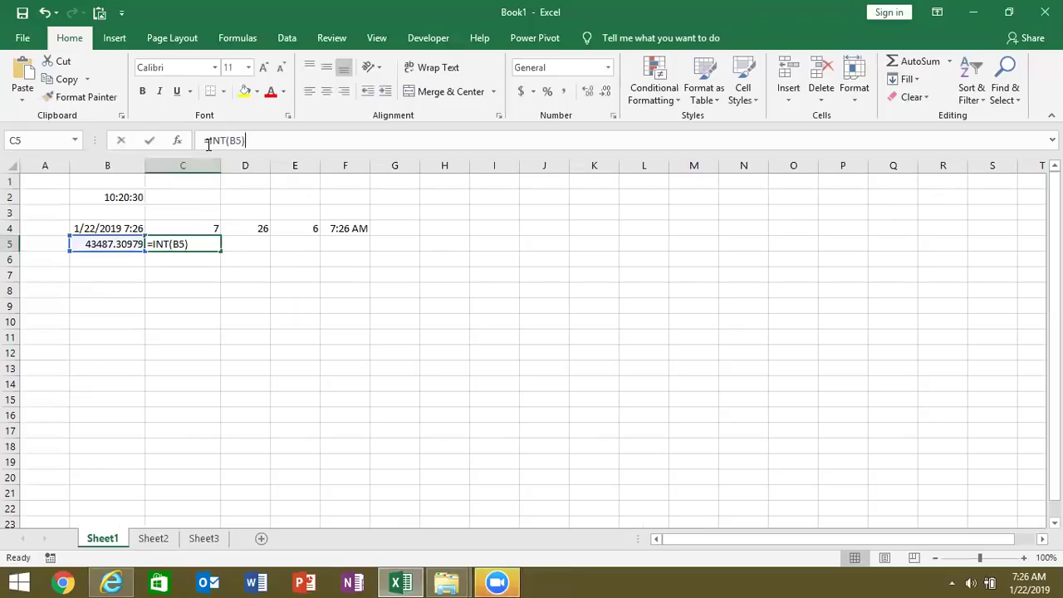
left_click(116, 243)
type("-")
key("Return")
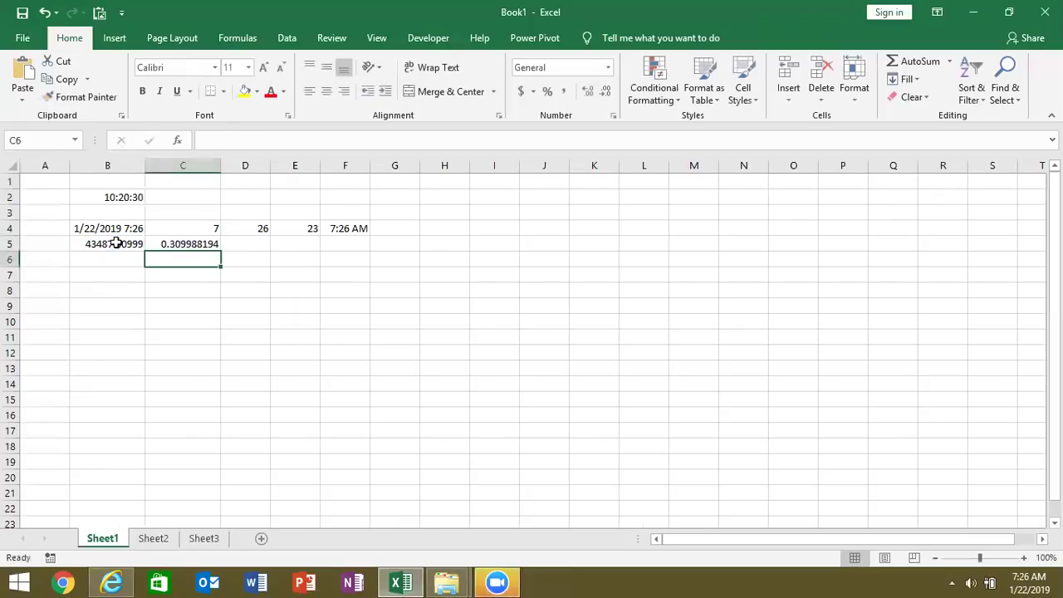
key("Up")
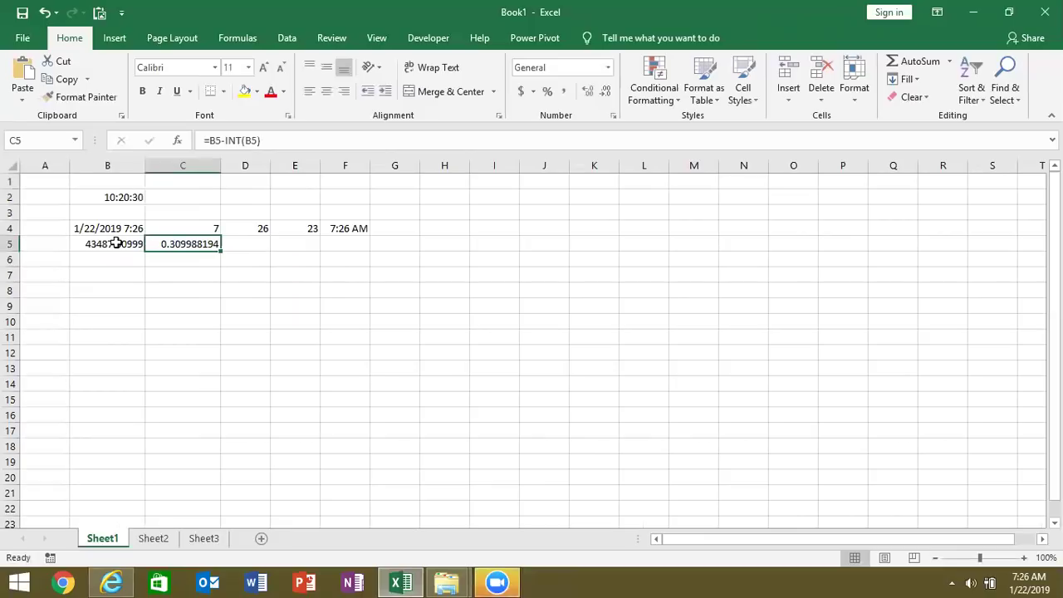
key("ctrl+shift+2")
key("Up")
key("Left")
key("Right")
key("Right")
key("Right")
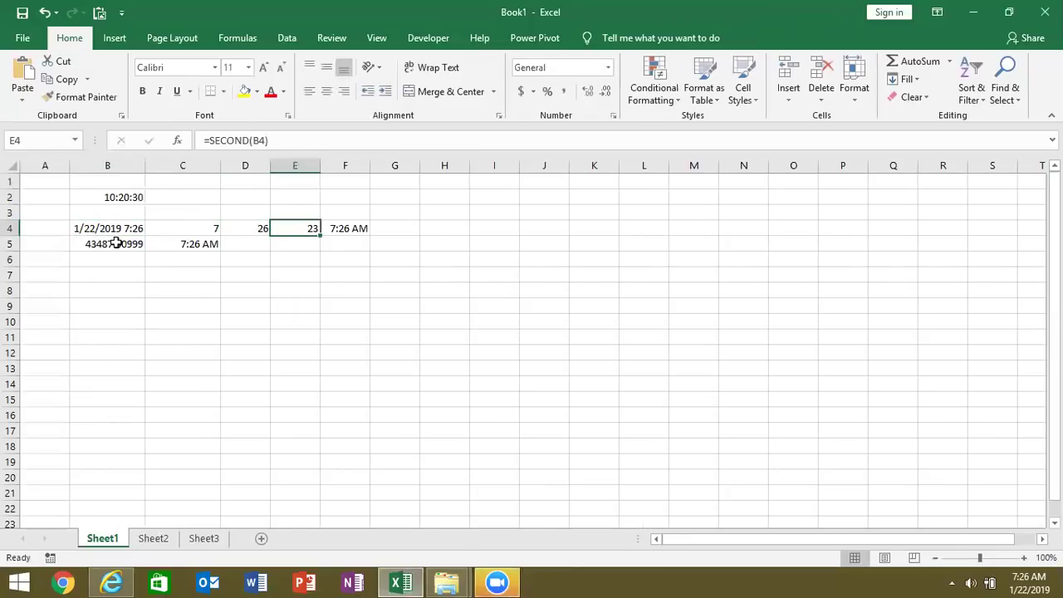
key("Down")
key("Left")
key("Left")
key("Left")
key("Down")
key("Down")
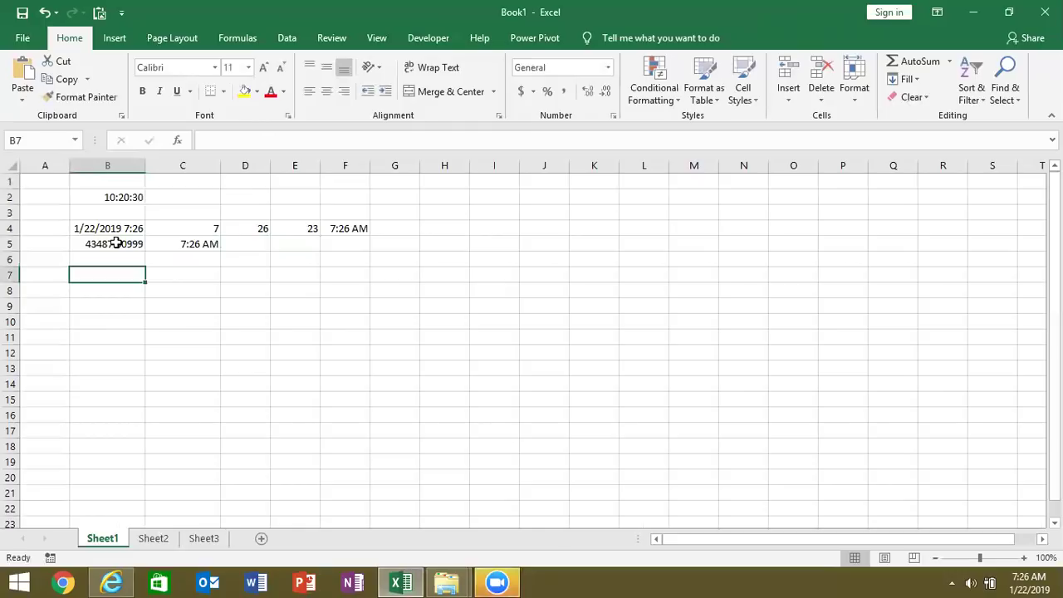
Enter the start time 10:30 in B7 and the duration 0:20 in C7.
type("10:")
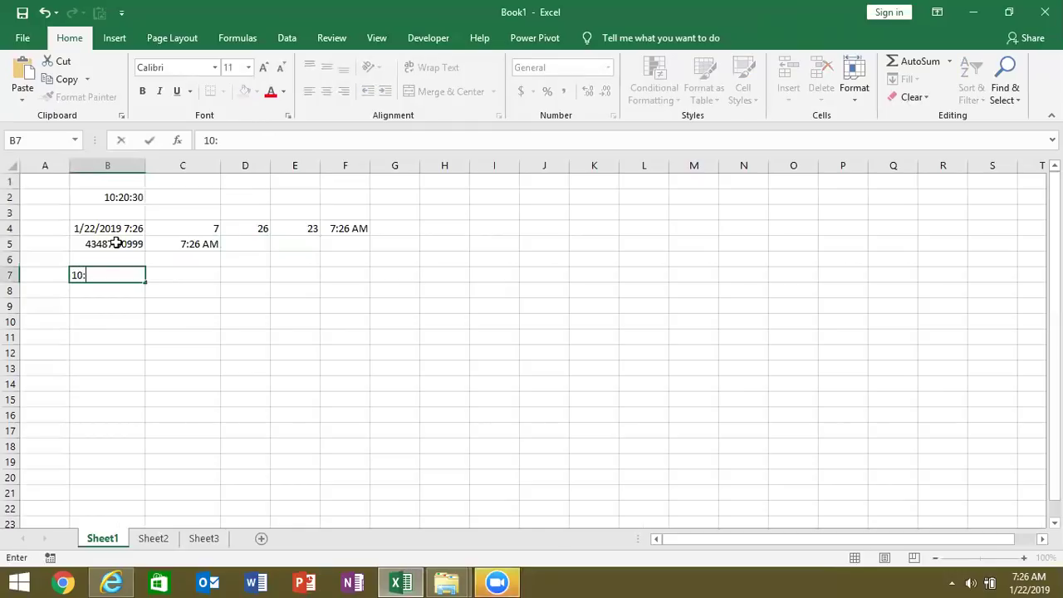
type("30")
key("Tab")
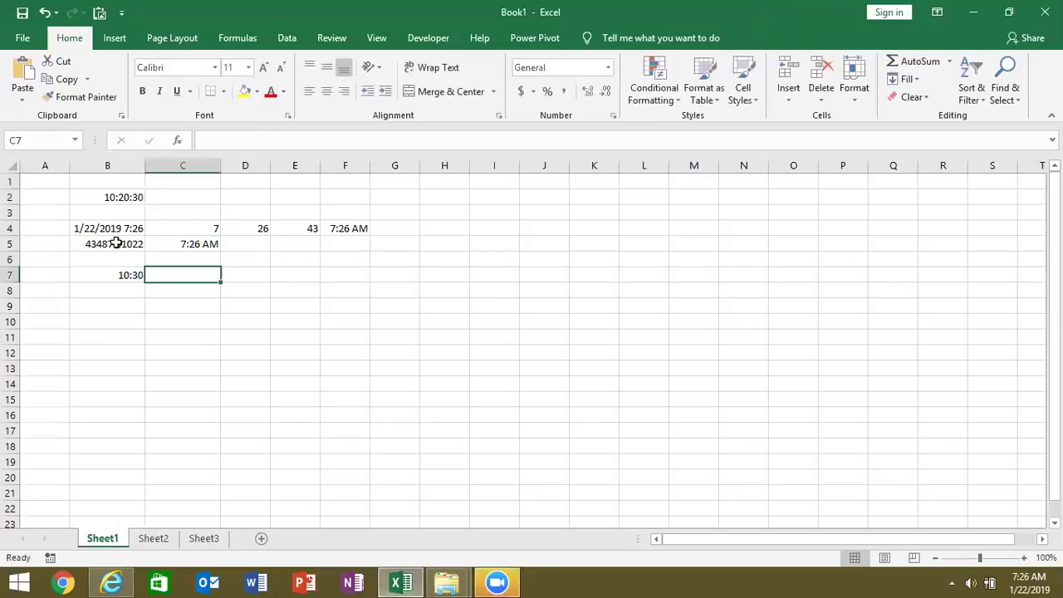
type("0:20")
key("Return")
Sum them with =B7+C7 in D7 for 10:50, then copy 10:30 down into B8.
key("Up")
key("Right")
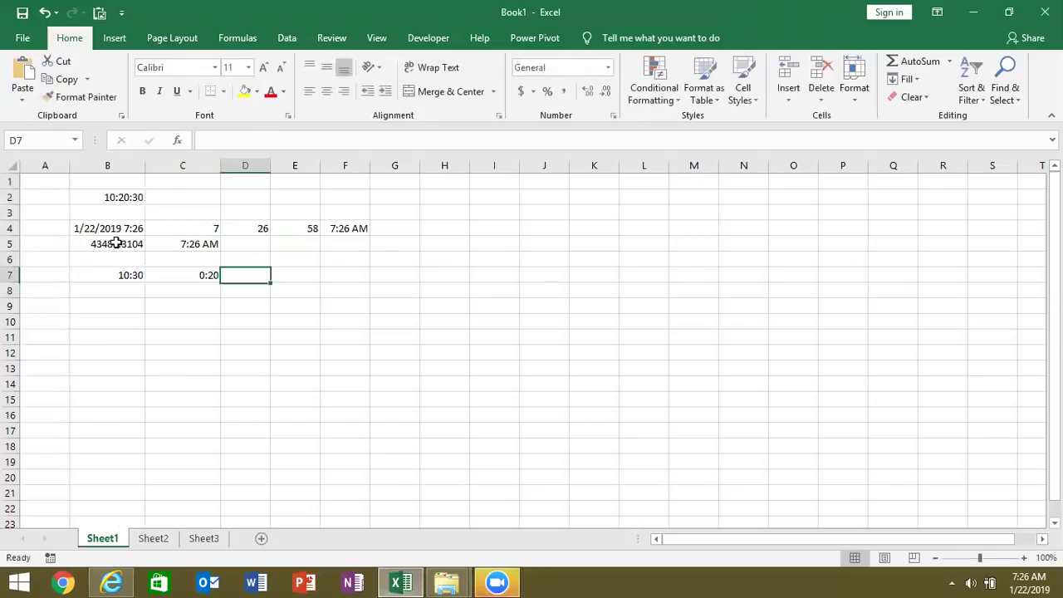
type("=")
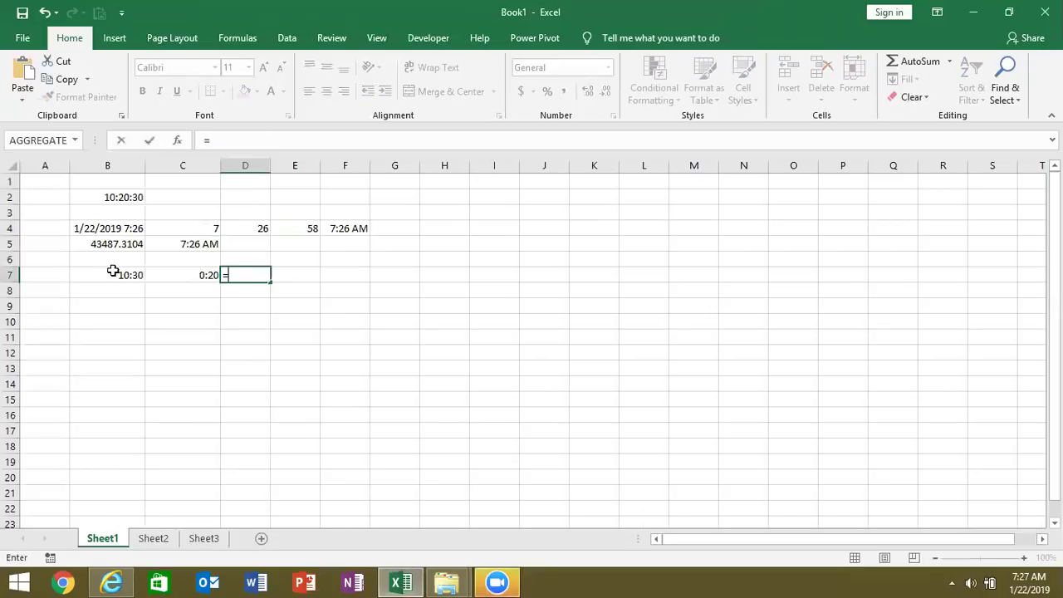
left_click(113, 271)
type("+")
left_click(161, 287)
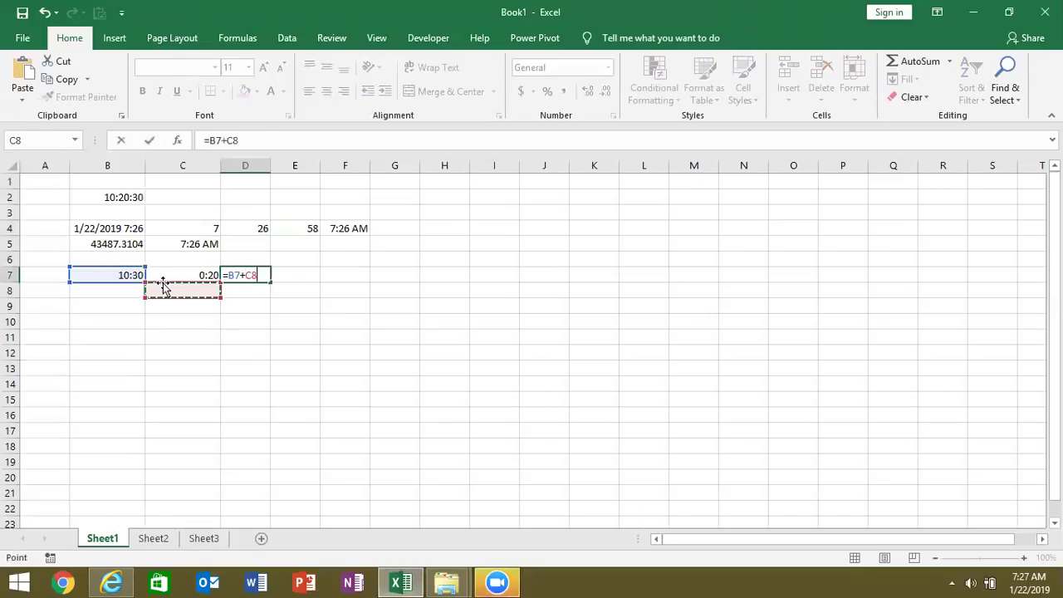
left_click(174, 270)
key("Return")
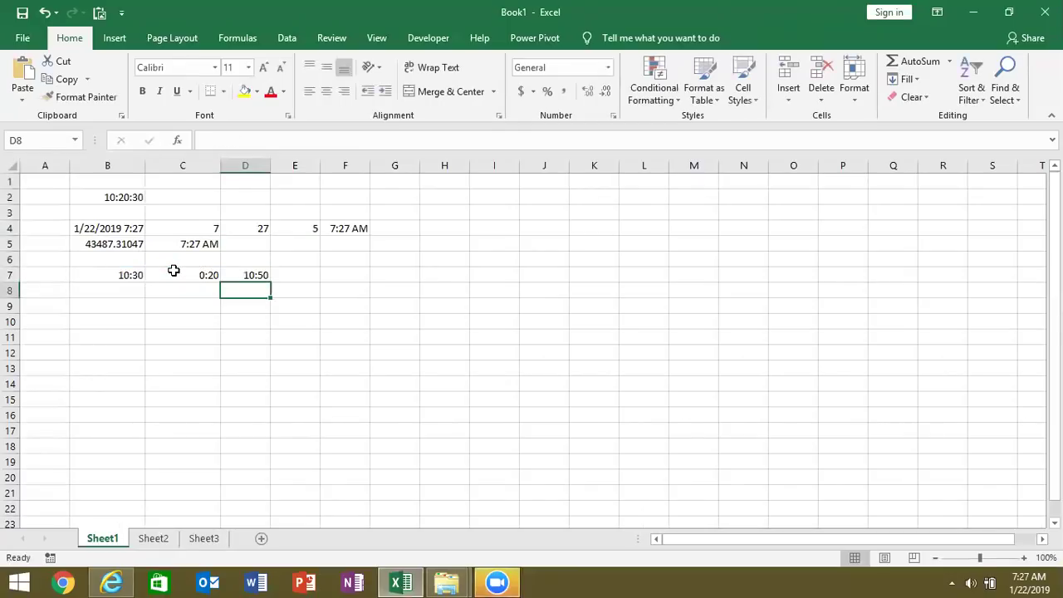
key("Left")
key("Left")
key("ctrl+d")
Enter 20 minutes in C8 and a test value 1 in E10.
key("Right")
type("20")
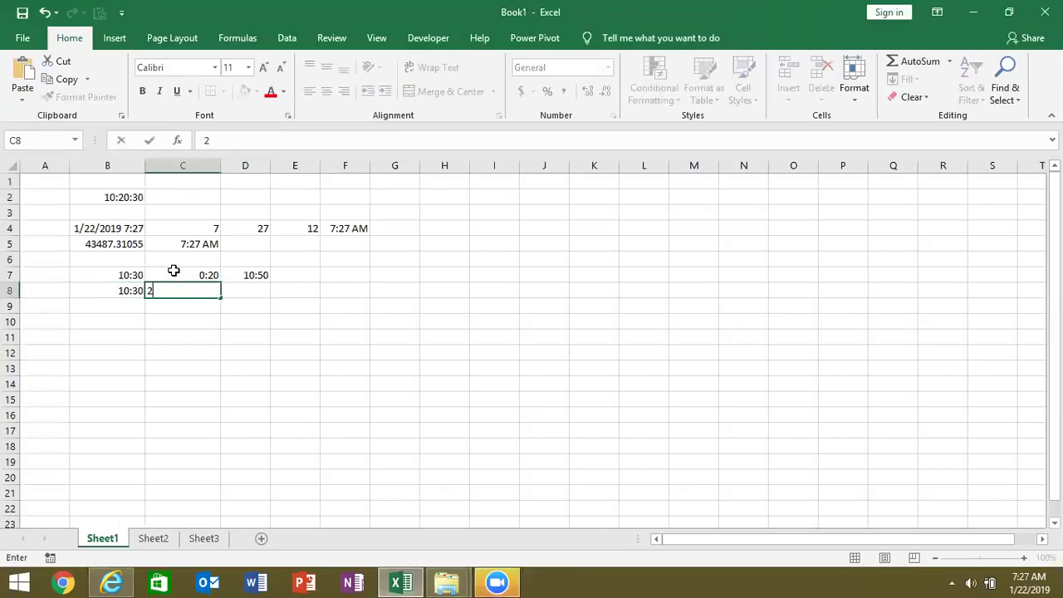
key("Right")
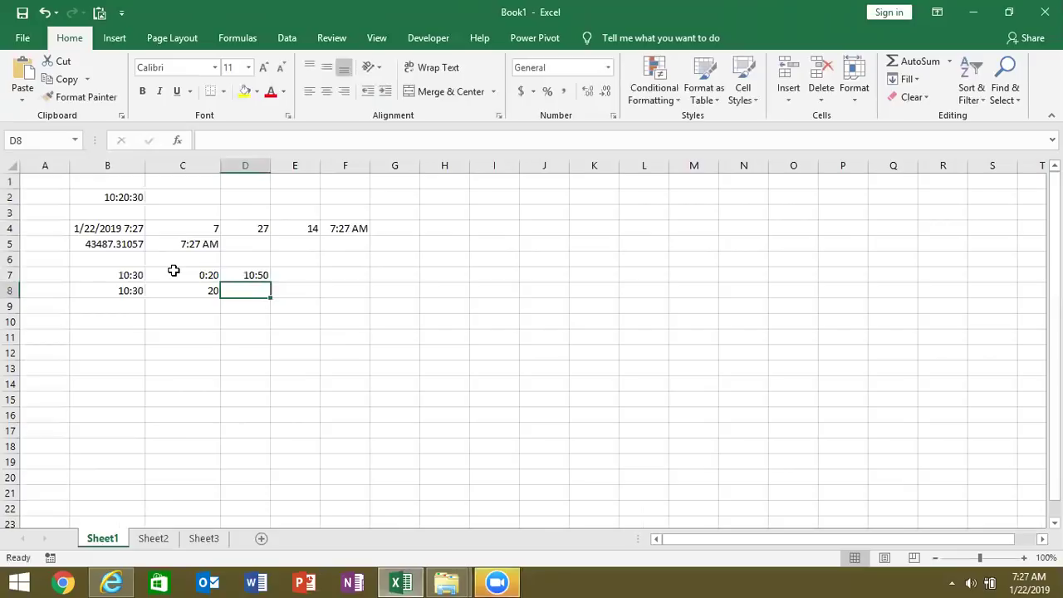
key("Down")
key("Down")
key("Right")
type("1")
key("Return")
key("Up")
key("Right")
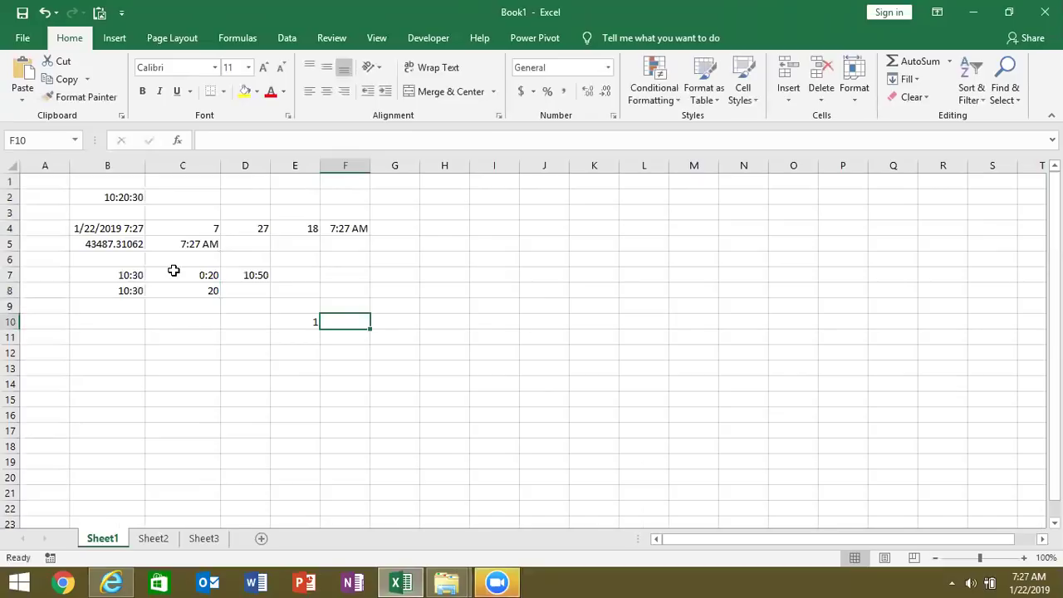
key("Left")
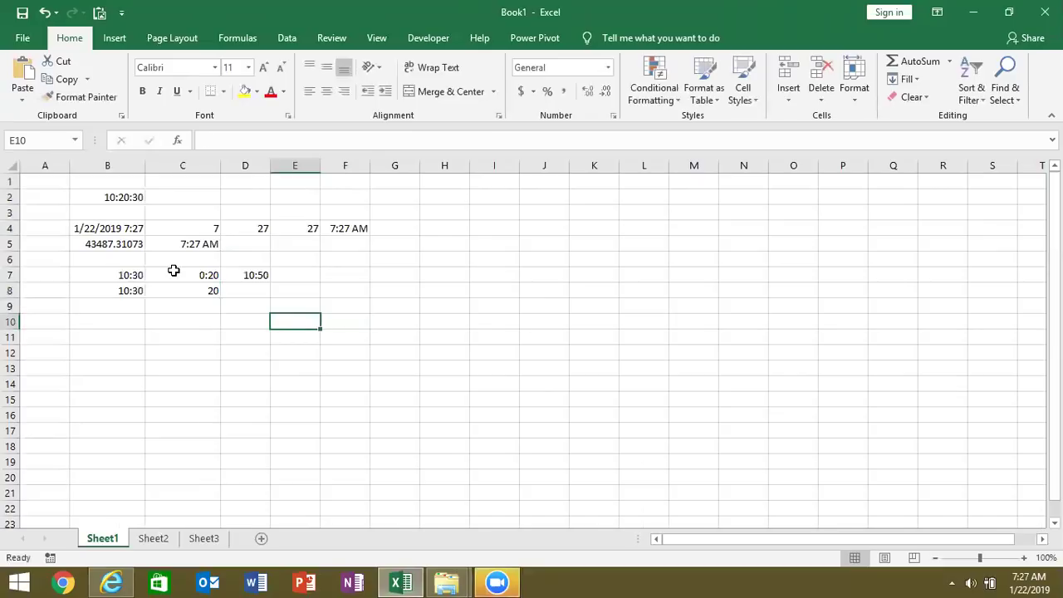
Enter =B8+TIME(0,C8,0) in D8, giving 10:50.
left_click(187, 276)
left_click(192, 289)
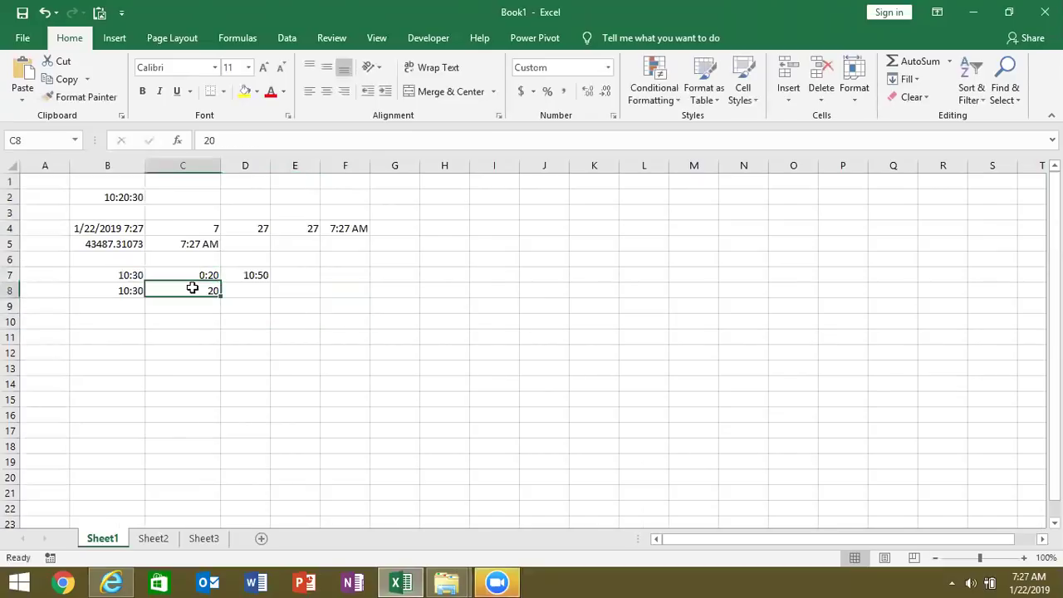
left_click(237, 288)
type("=")
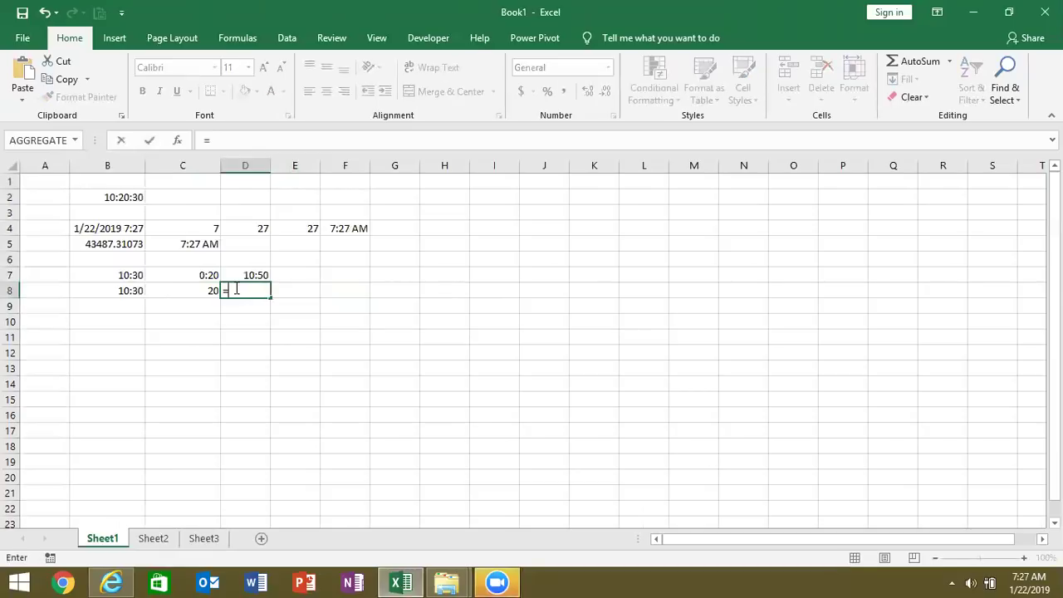
left_click(121, 289)
type("+")
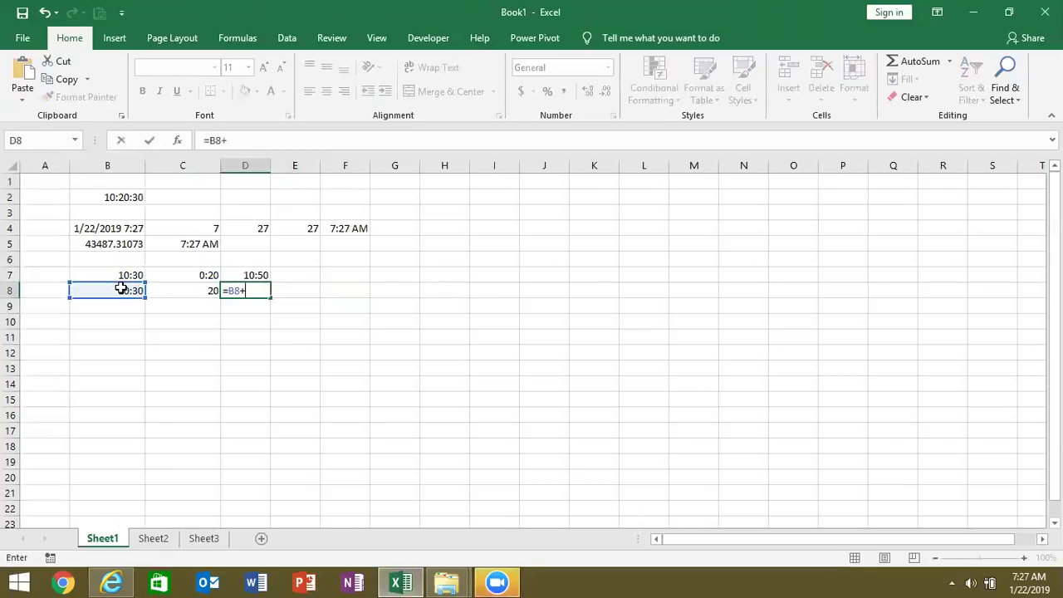
type("time")
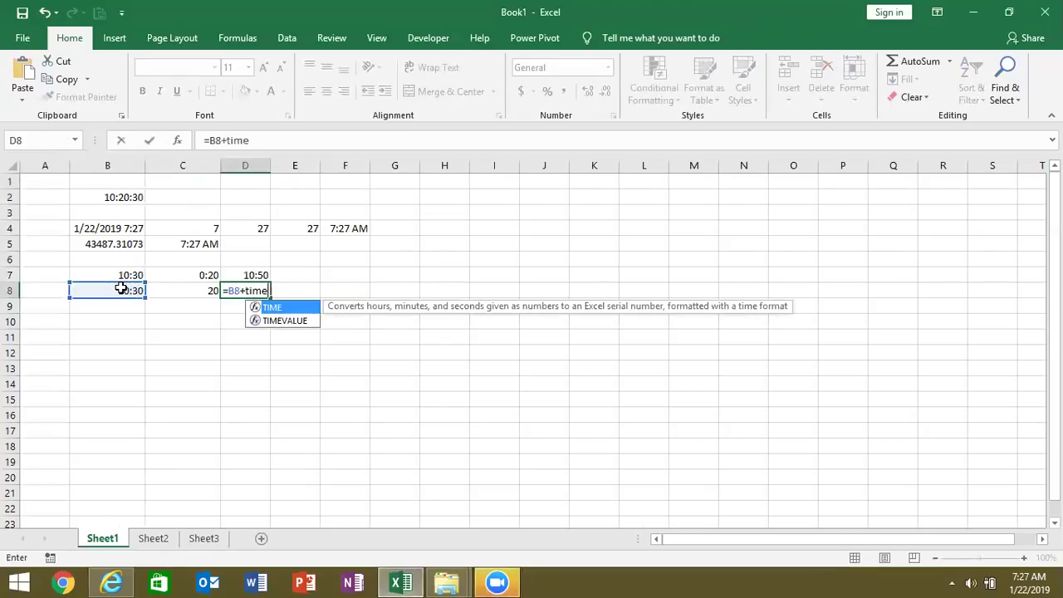
key("Tab")
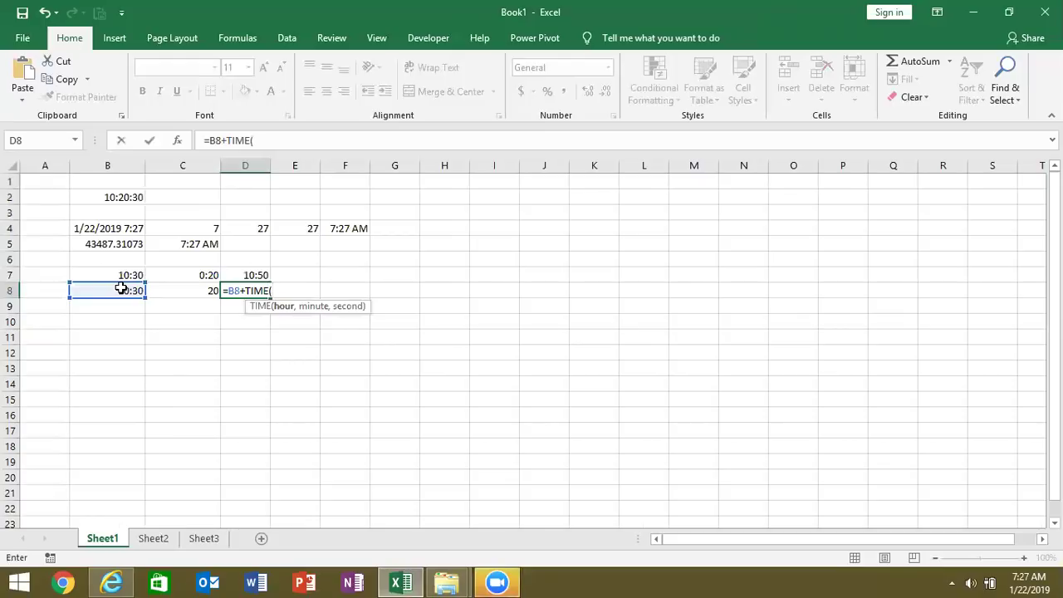
type("0,")
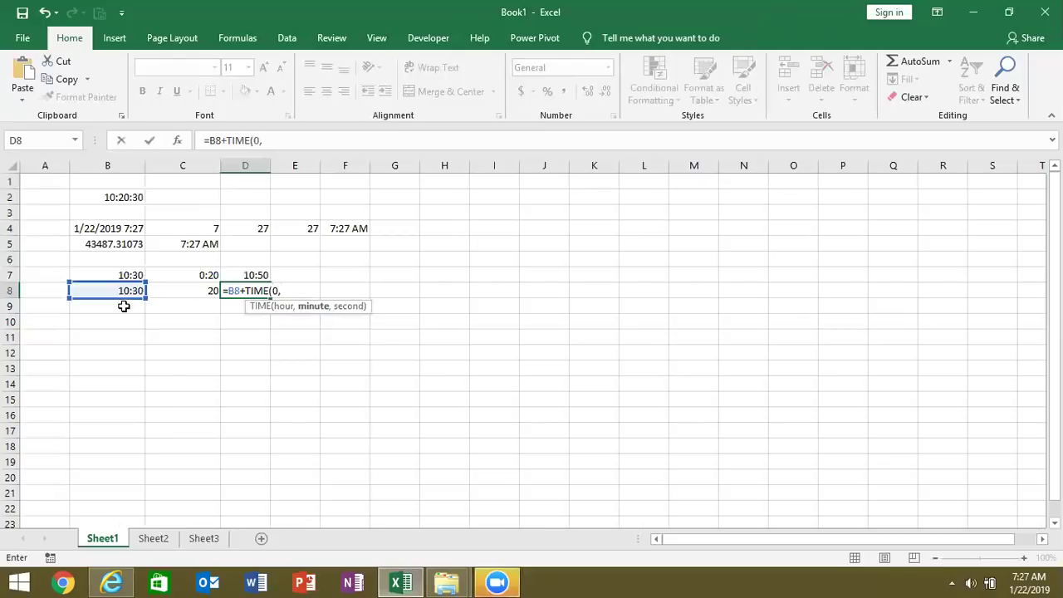
left_click(184, 290)
type(",")
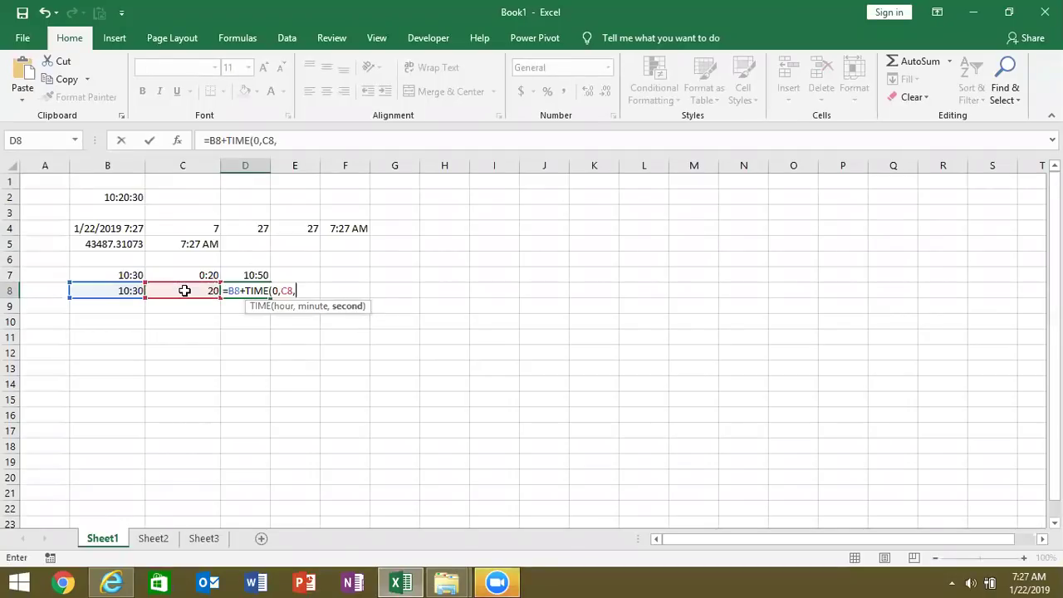
type("0)")
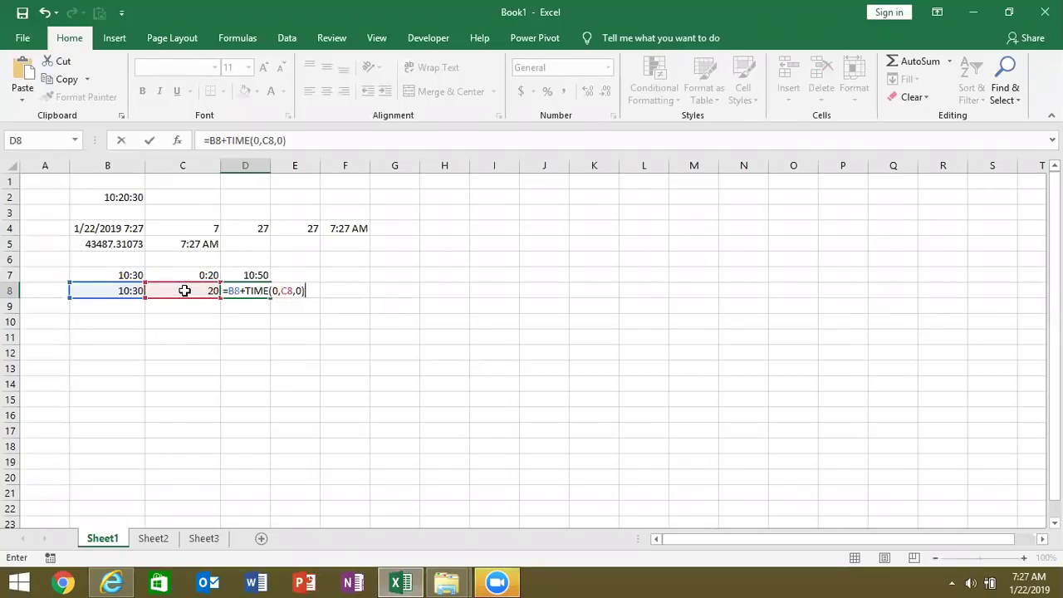
key("Return")
key("Up")
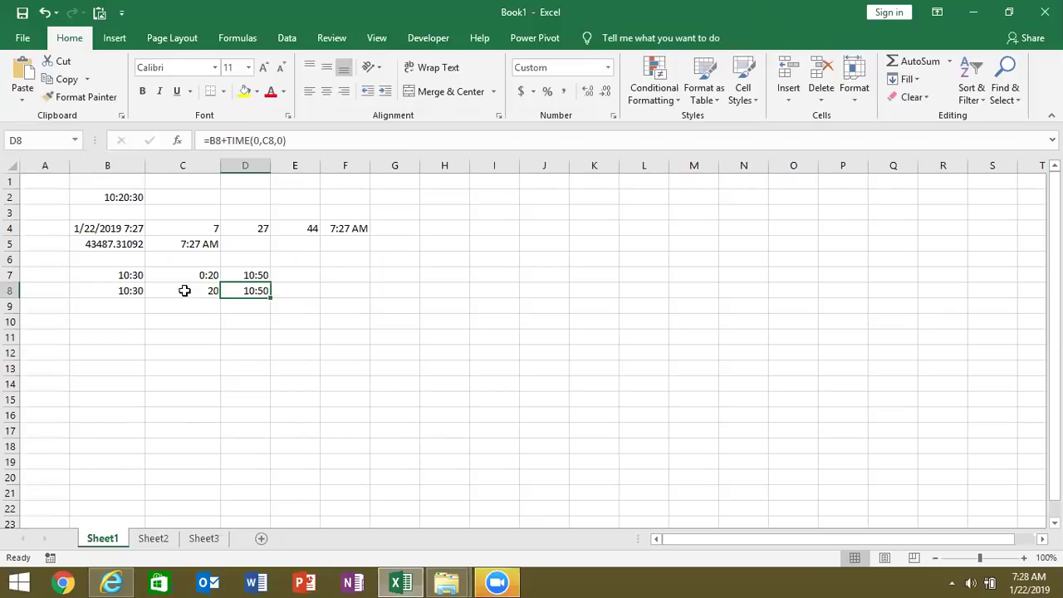
Compare the start times, minutes and results across rows 7 and 8.
key("Down")
key("Left")
key("Left")
key("Up")
key("Up")
key("Down")
key("Down")
key("Up")
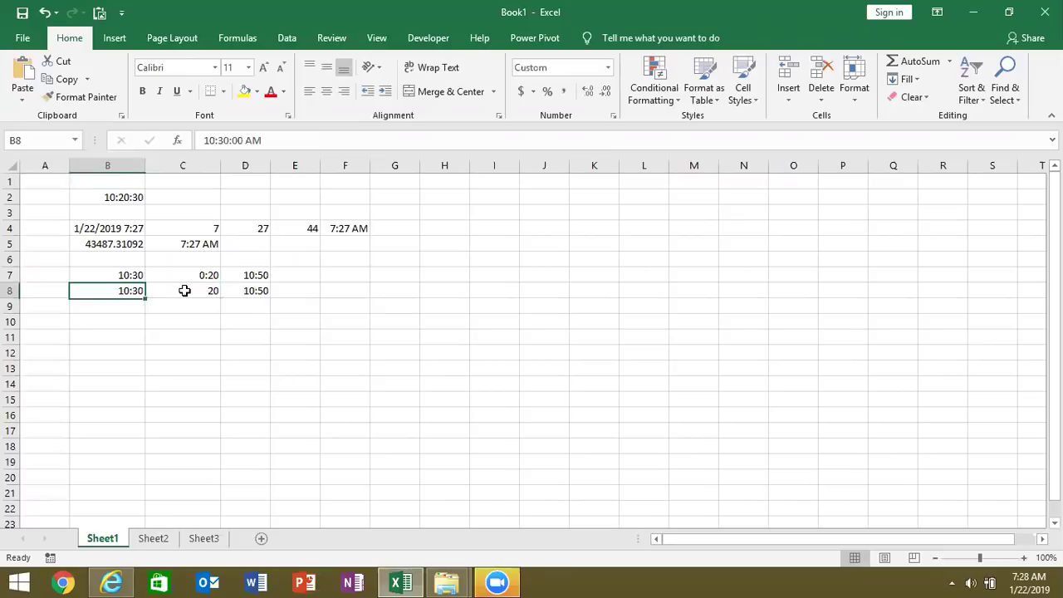
key("Right")
key("Right")
key("Down")
key("Down")
key("Up")
key("Up")
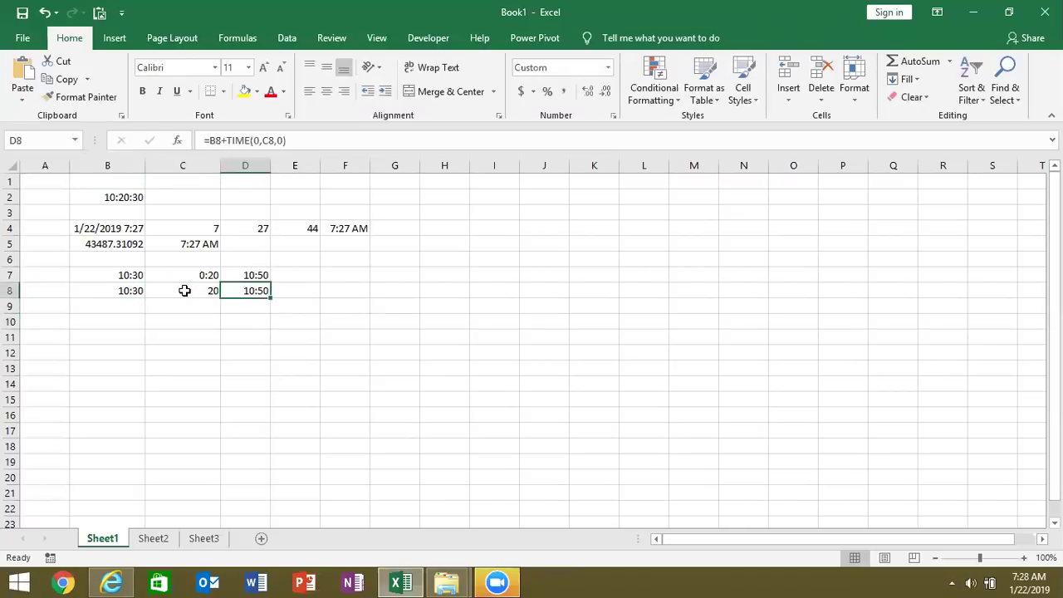
key("Down")
key("Left")
key("Left")
key("Left")
key("Down")
key("Down")
key("Right")
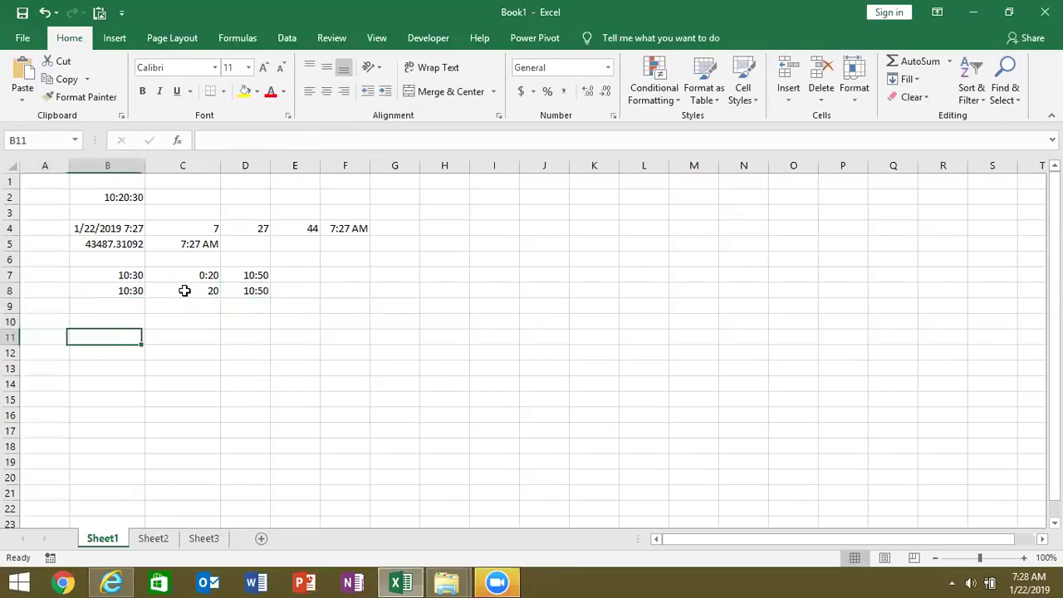
Enter the times 10:30 in B11 and 20:00 in C11.
type("10")
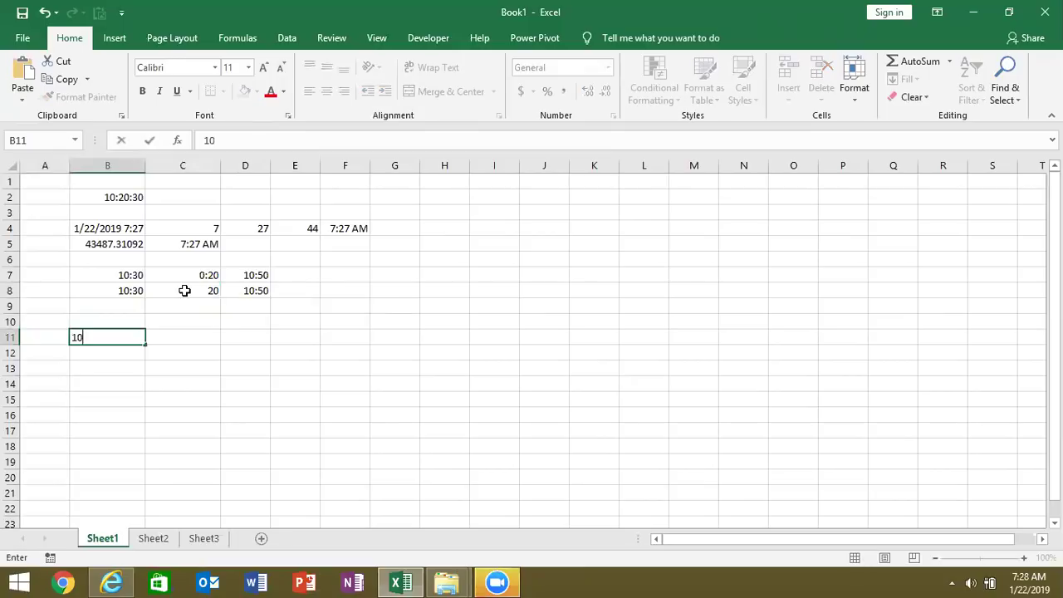
type(":")
type("3")
type("0")
key("Tab")
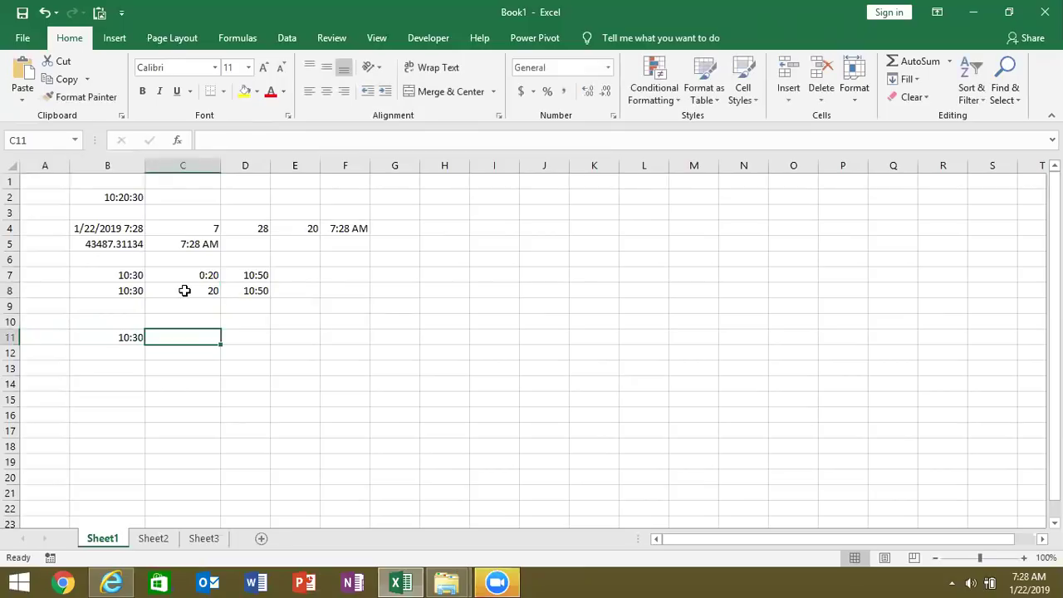
type("20:00")
key("Tab")
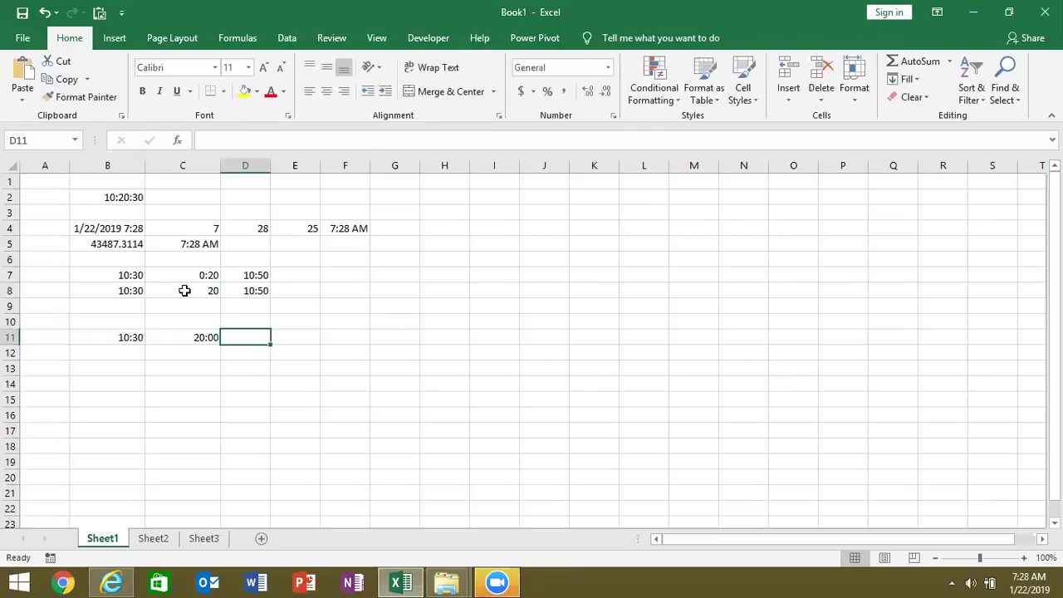
Enter =C11-B11 in D11 to get 9:30, then review its references.
type("=")
key("Left")
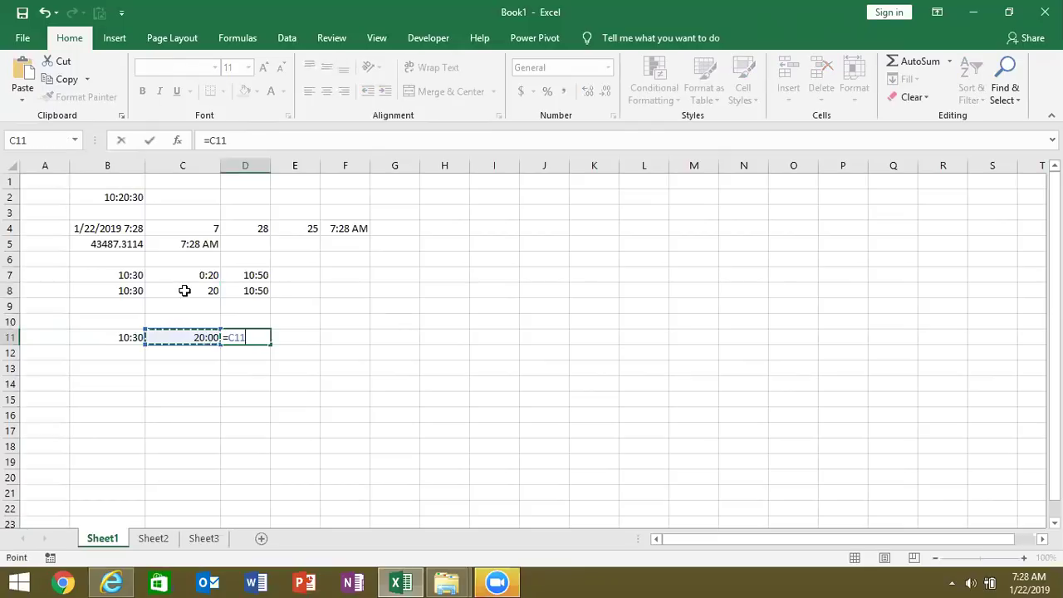
type("-")
key("Left")
key("Left")
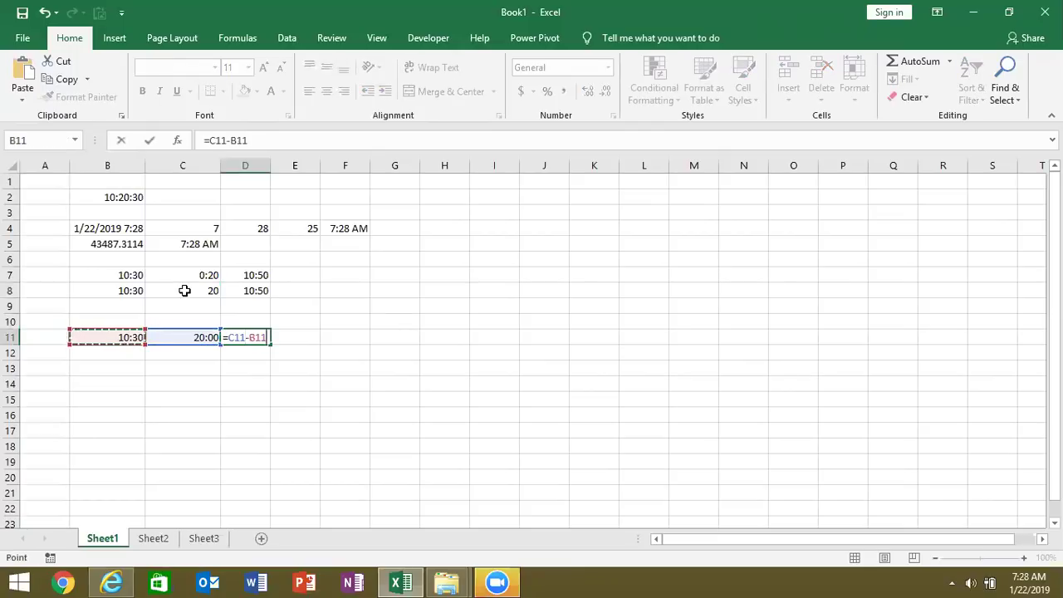
key("Return")
key("Up")
key("Right")
key("Right")
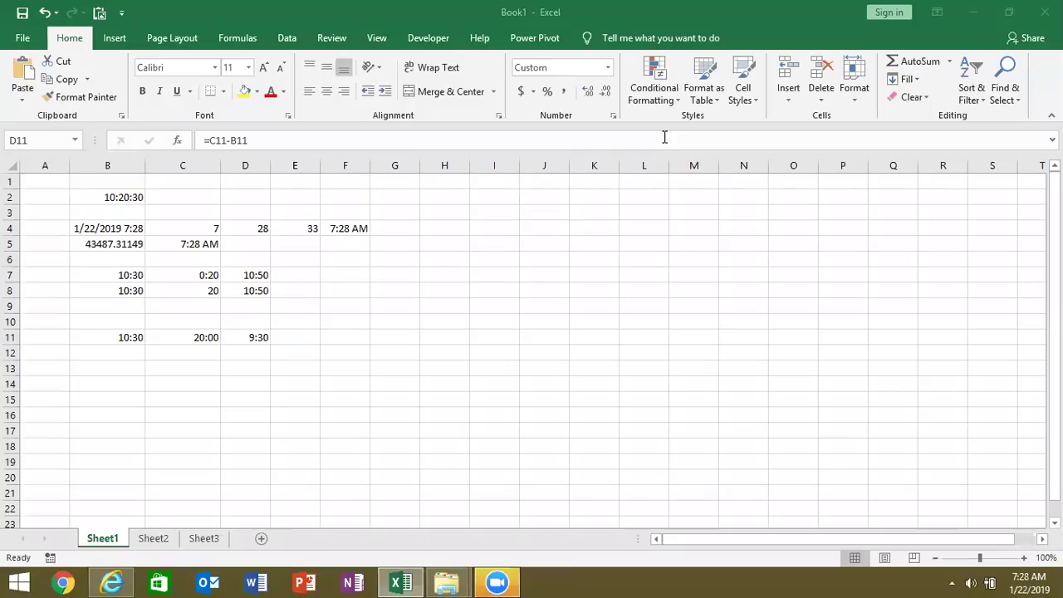
key("F2")
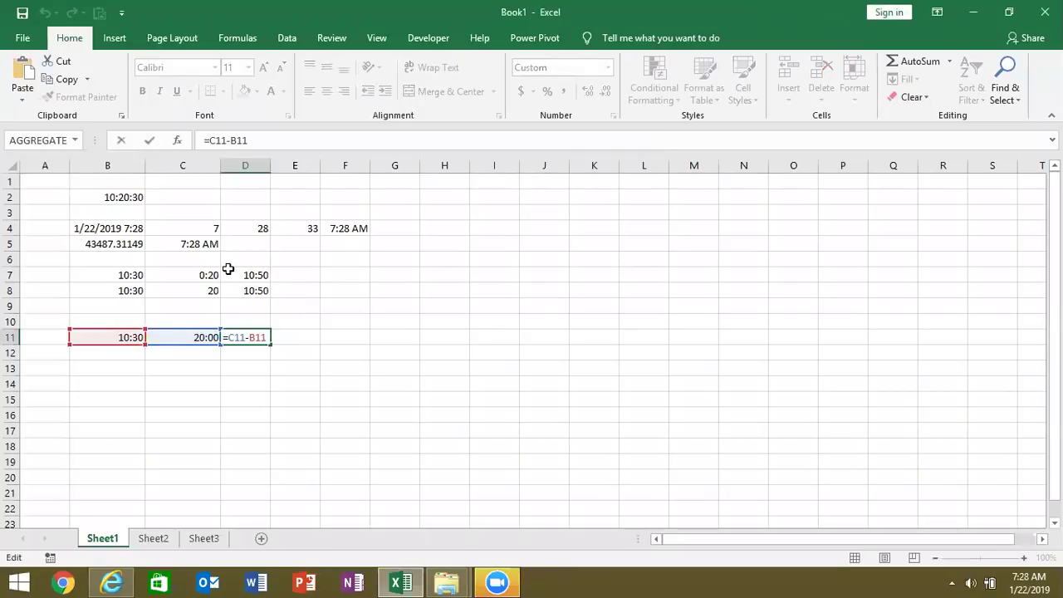
key("ctrl+Return")
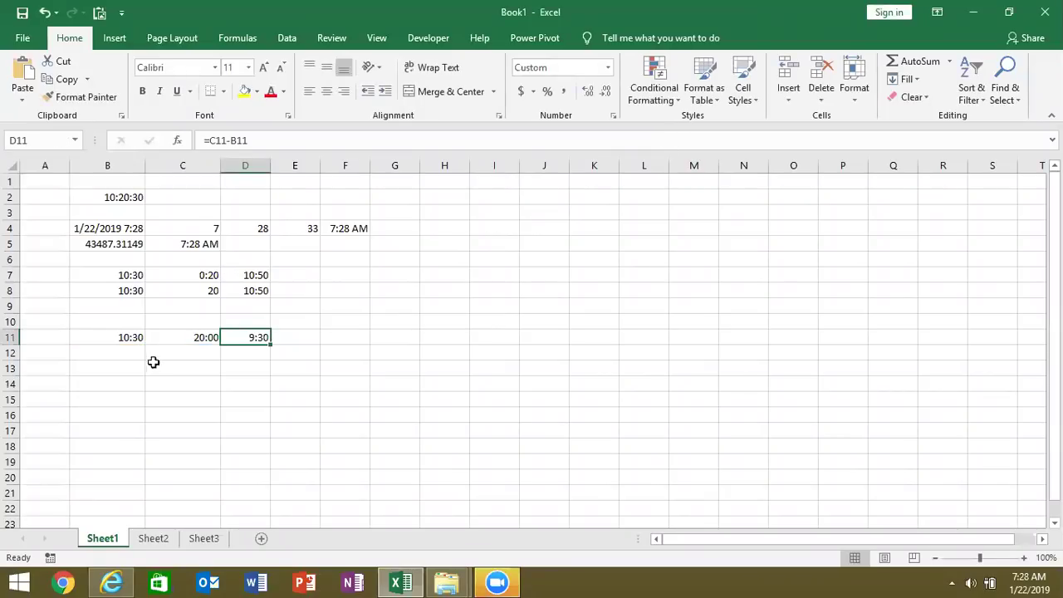
left_click(110, 349)
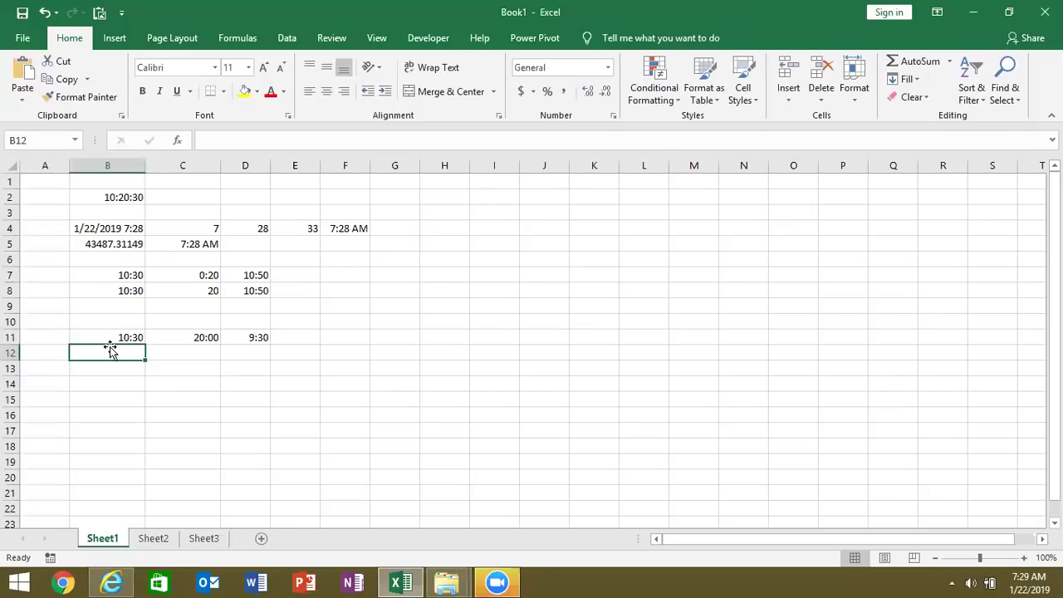
Enter the start date-time 1/22 14:00 in B12 and the end 1/23/2019 3:00 in C12.
type("=nom")
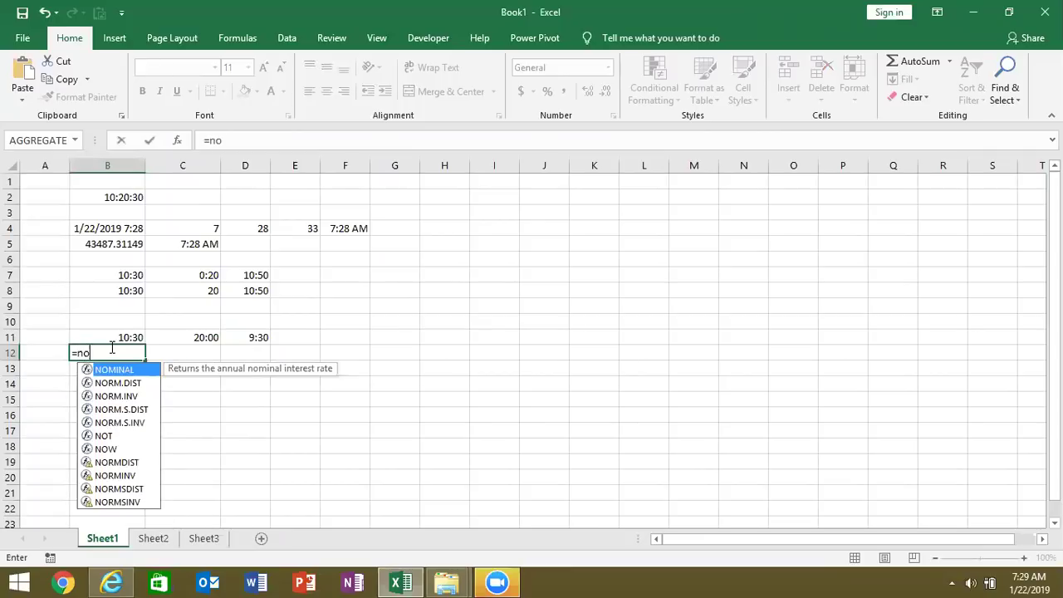
key("Tab")
key("Escape")
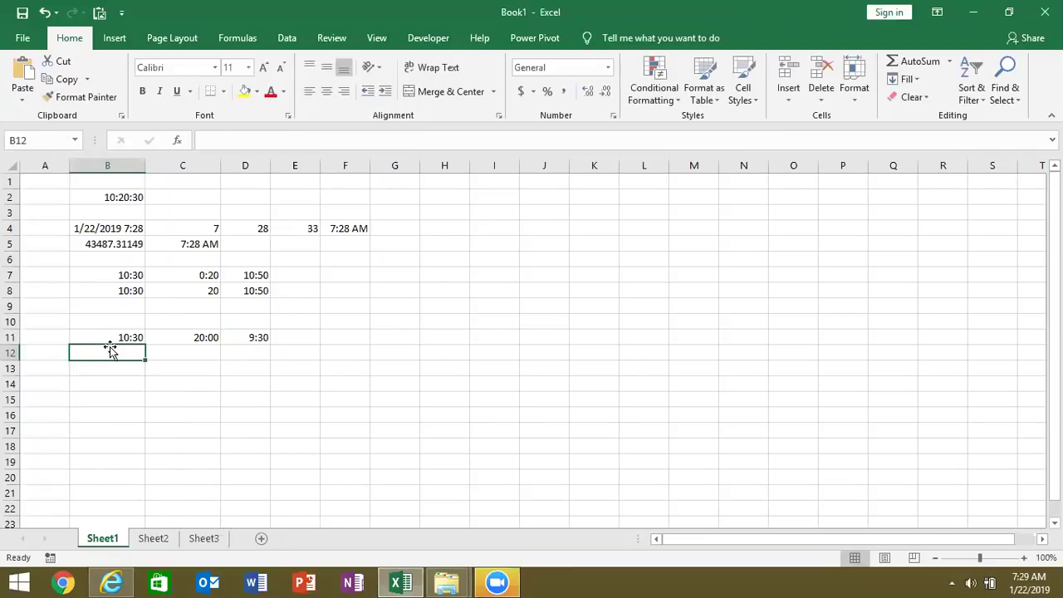
type("1/22")
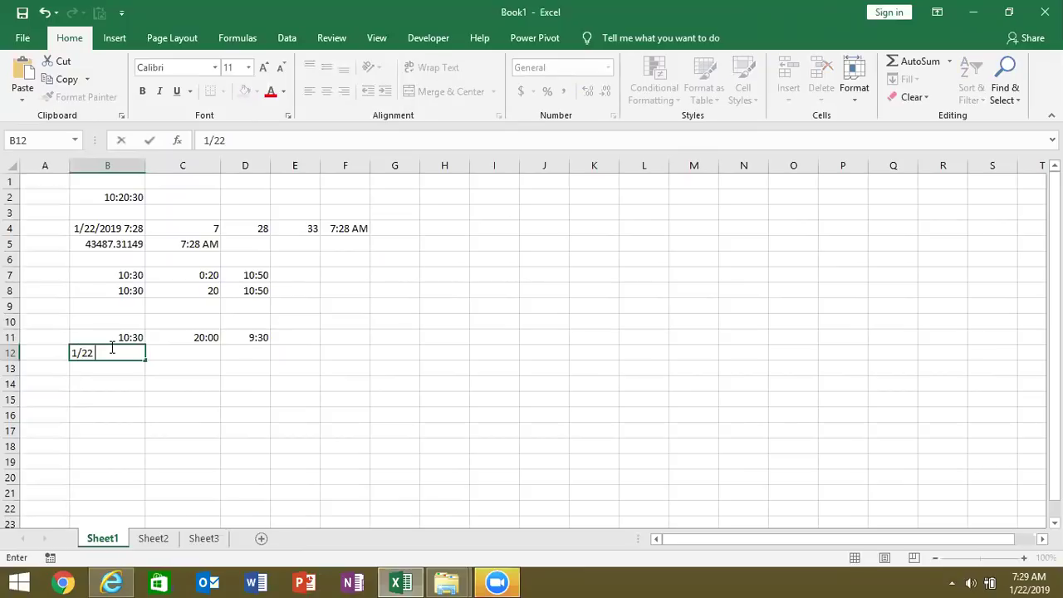
type(" 14:00")
key("Tab")
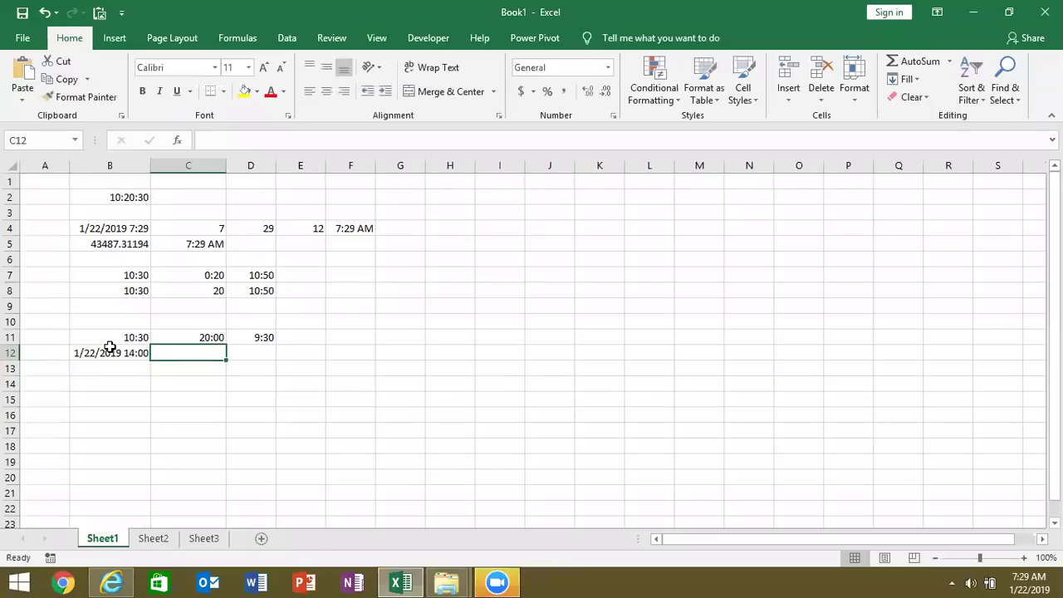
type("1/23")
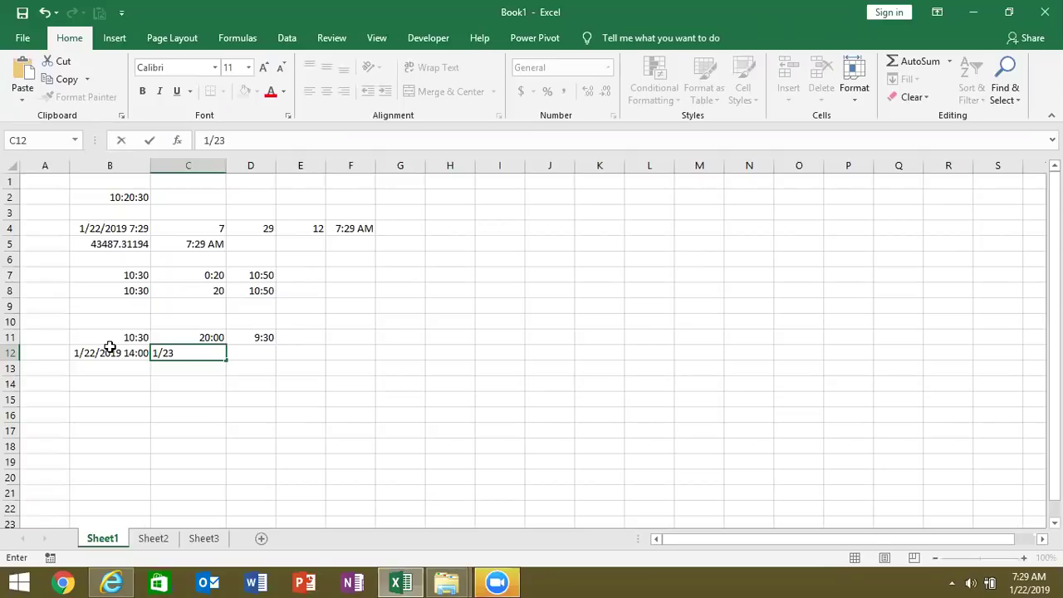
type("/2019 3:00")
key("Tab")
Compute the difference in D12 with =C12-B12.
type("=")
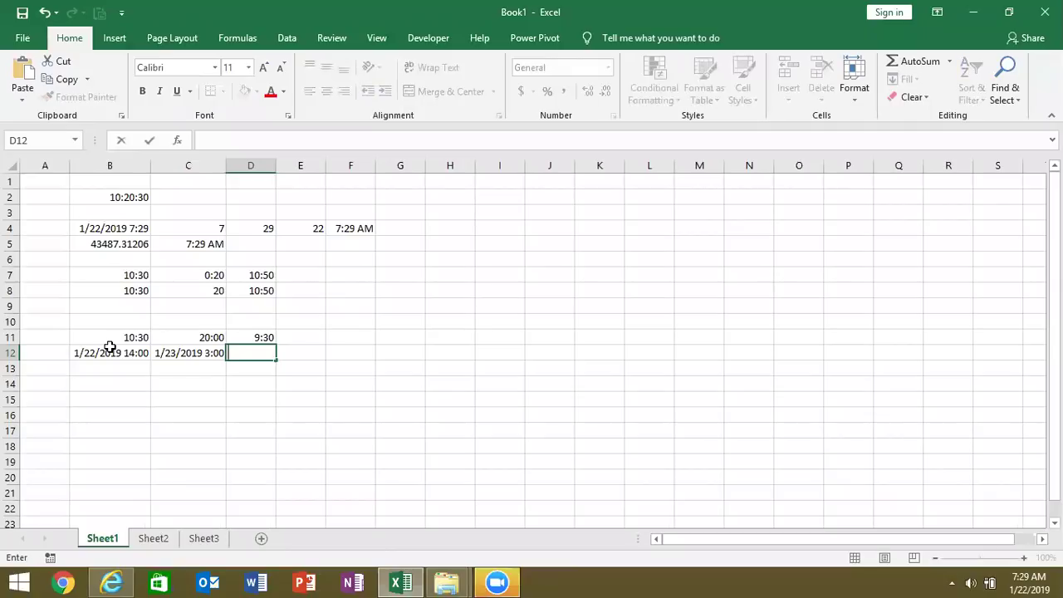
key("Left")
type("-")
key("Left")
key("Left")
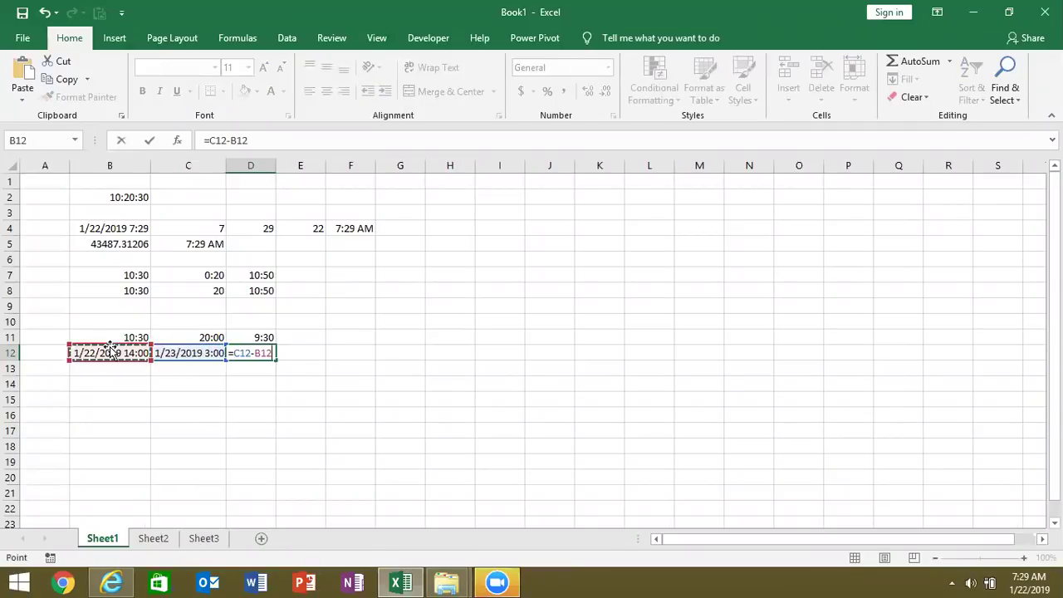
key("Return")
left_click(109, 347)
key("Right")
key("Right")
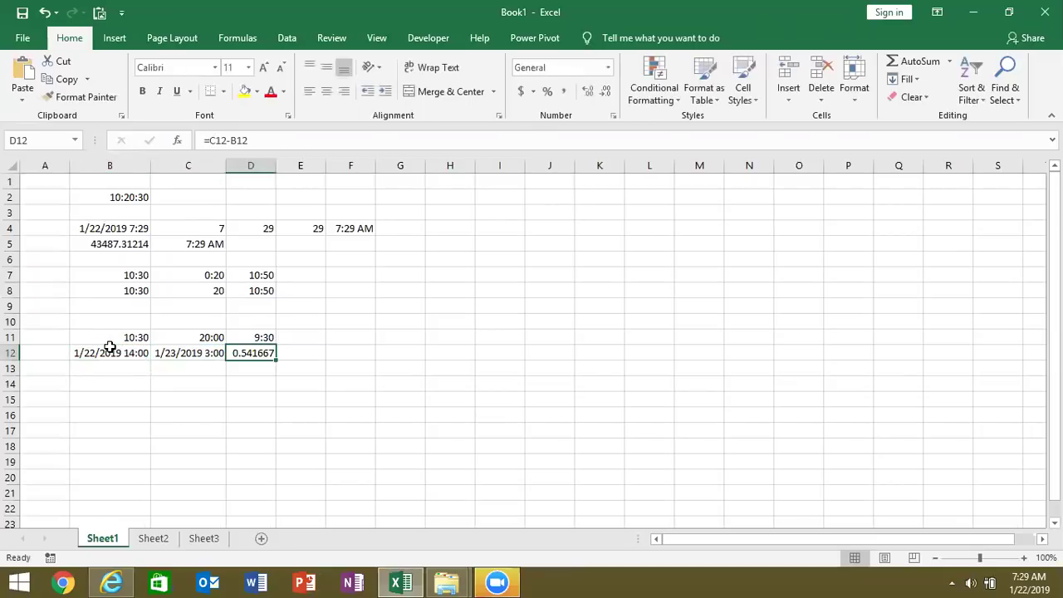
Format D12 with the 37:30:55 elapsed Time format so it shows 13:00:00.
left_click(612, 117)
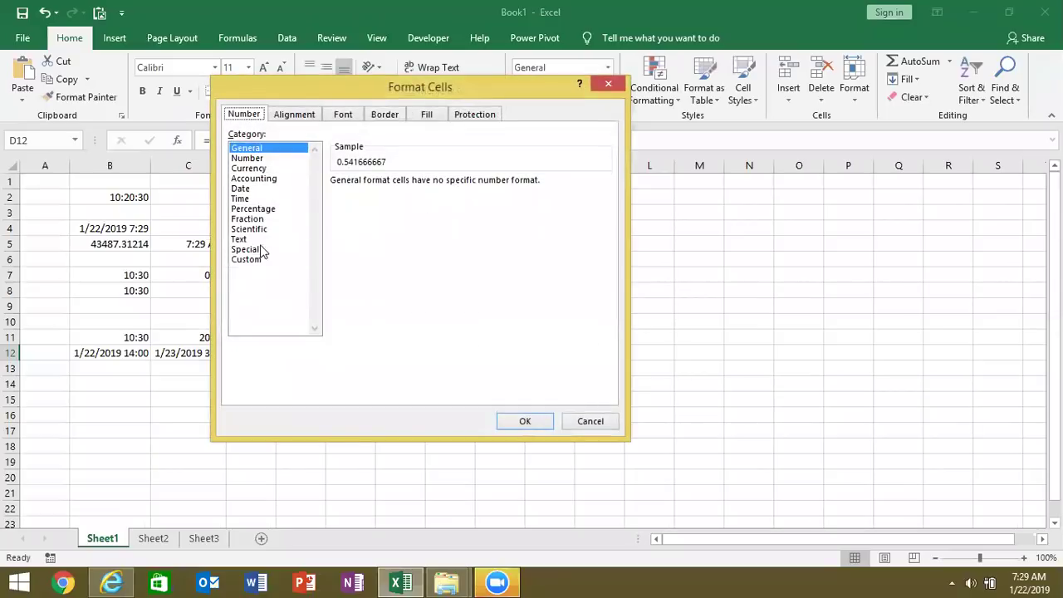
left_click(247, 199)
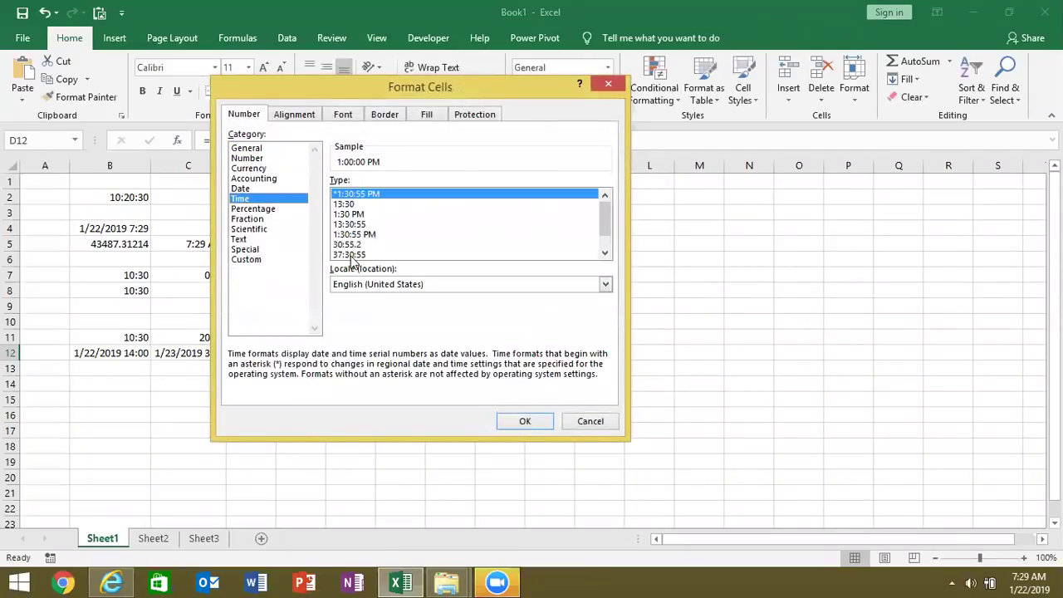
left_click(352, 254)
left_click(522, 422)
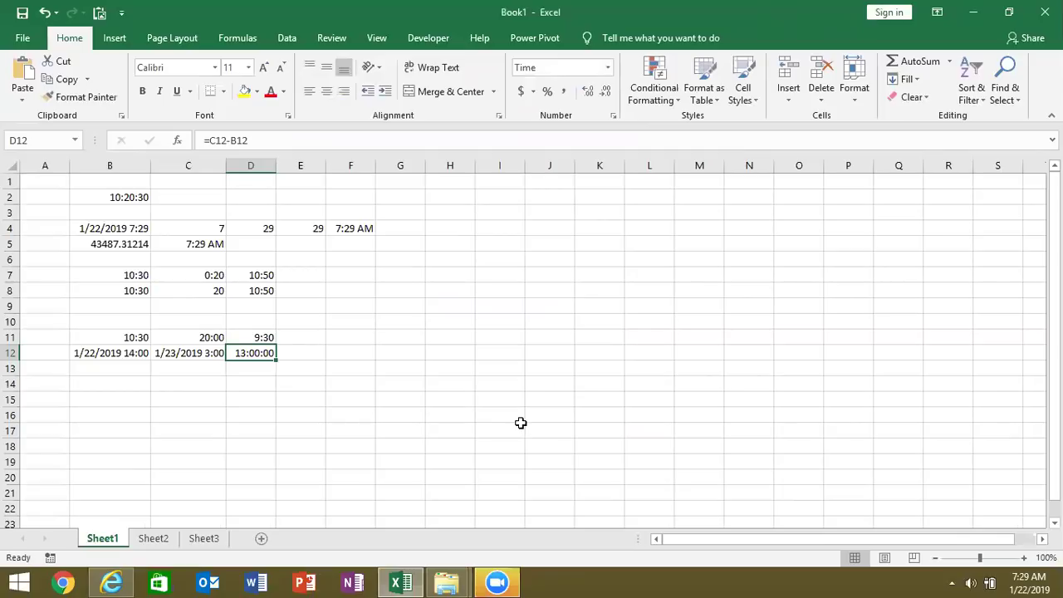
Enter 1/22 in B14, 14:00 in C14 and 1/23 in D14.
key("Down")
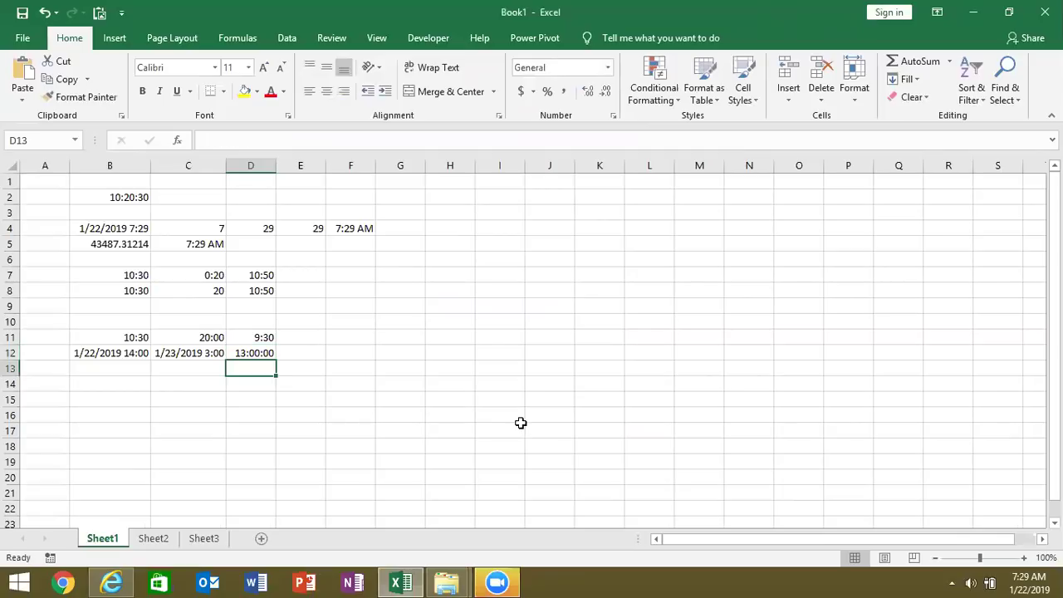
key("Left")
key("Left")
key("Down")
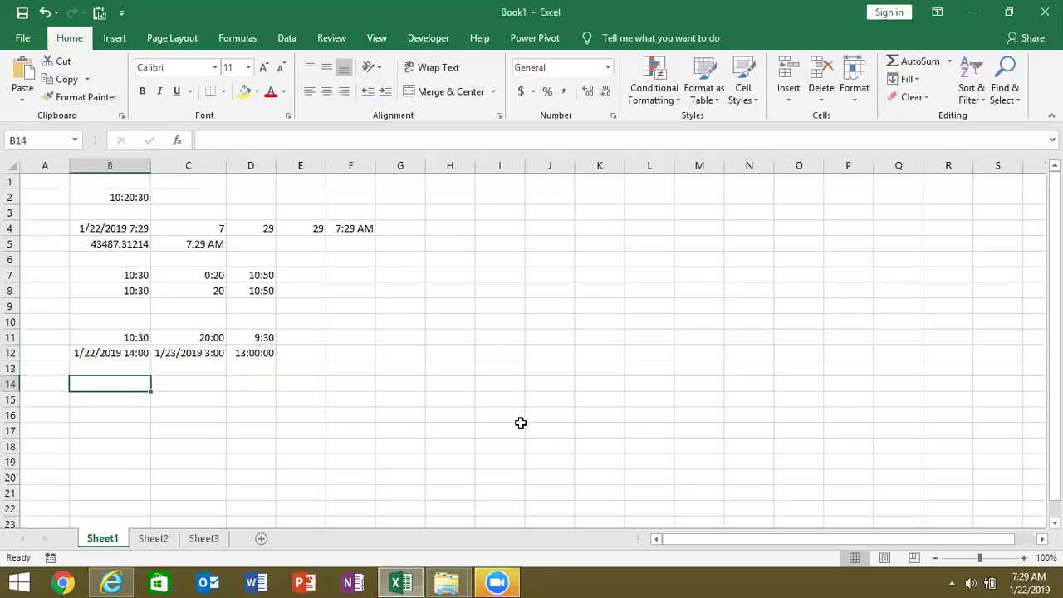
type("1/22")
key("Tab")
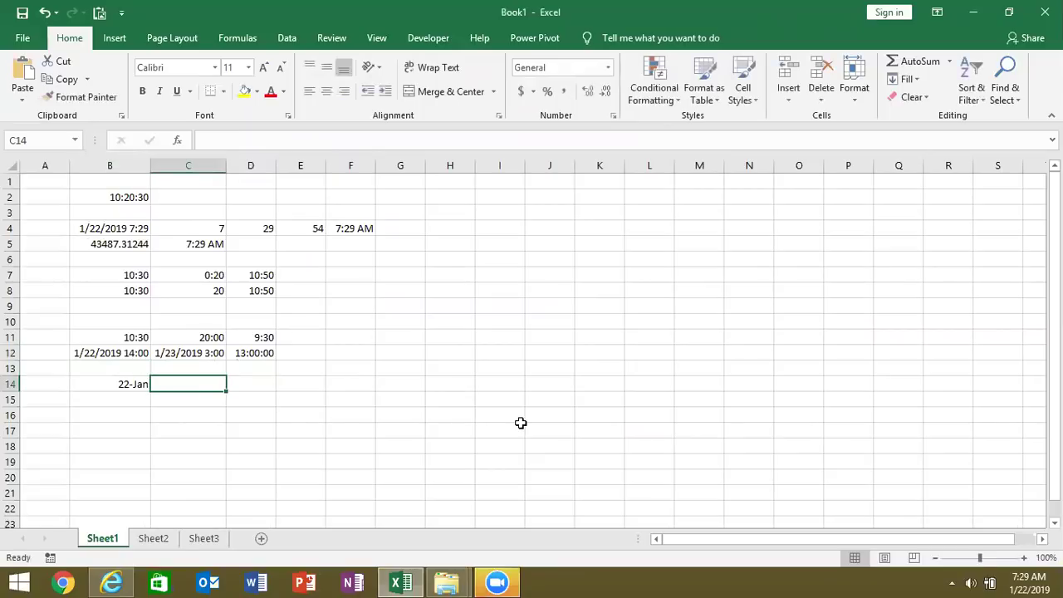
type("14:00")
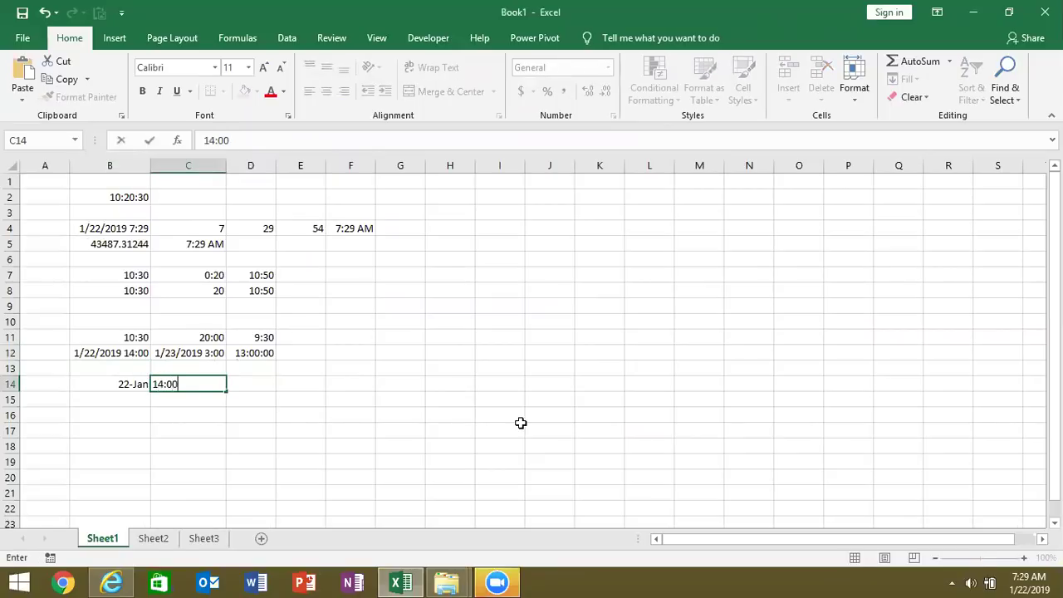
key("Tab")
type("1/13")
key("Tab")
key("Left")
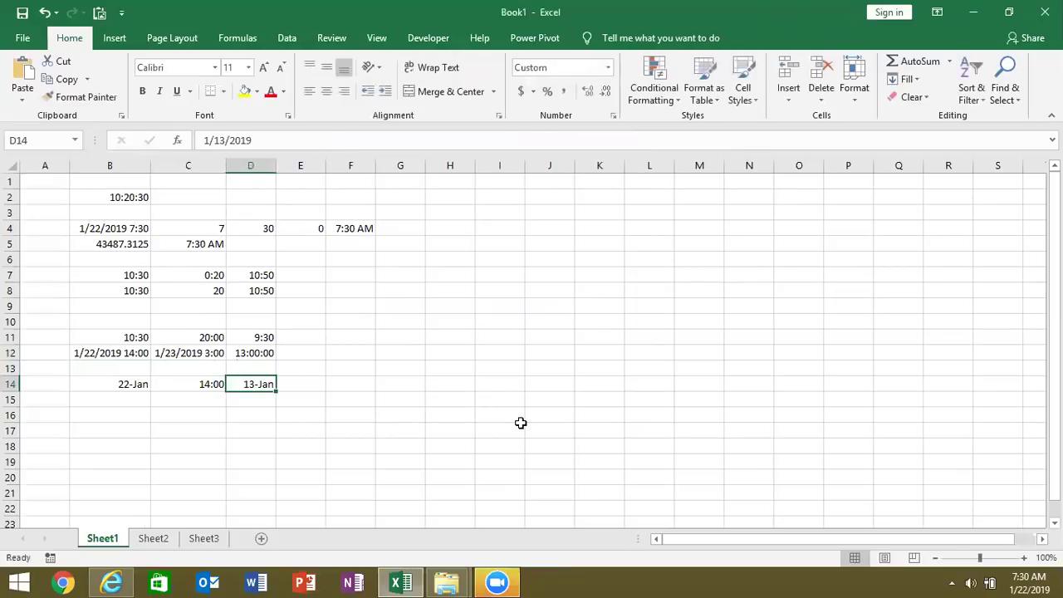
type("1/23")
key("Tab")
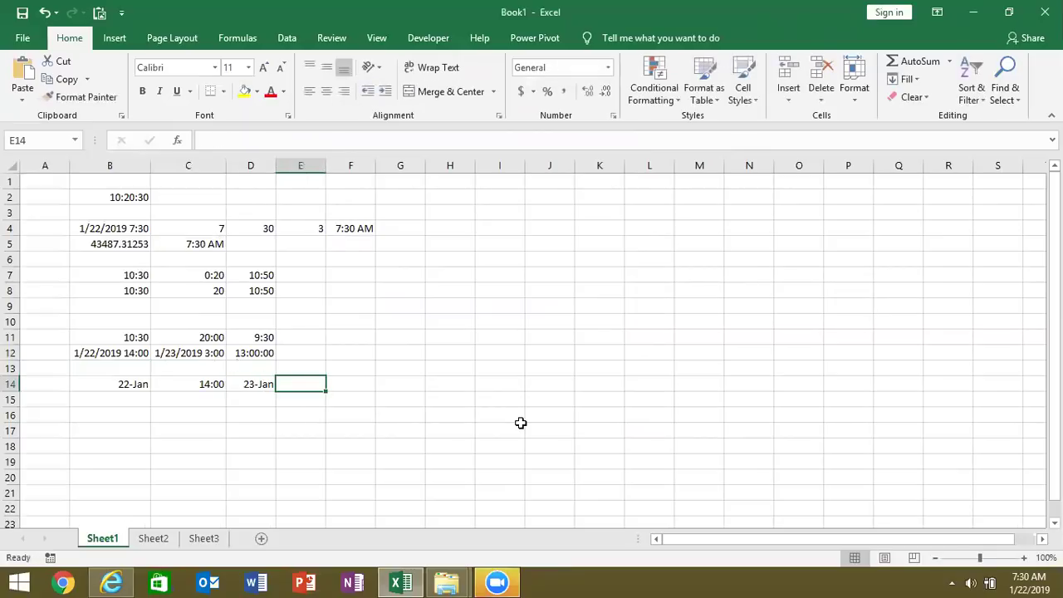
Enter the end time 3:00 in E14.
type("3:00")
key("Return")
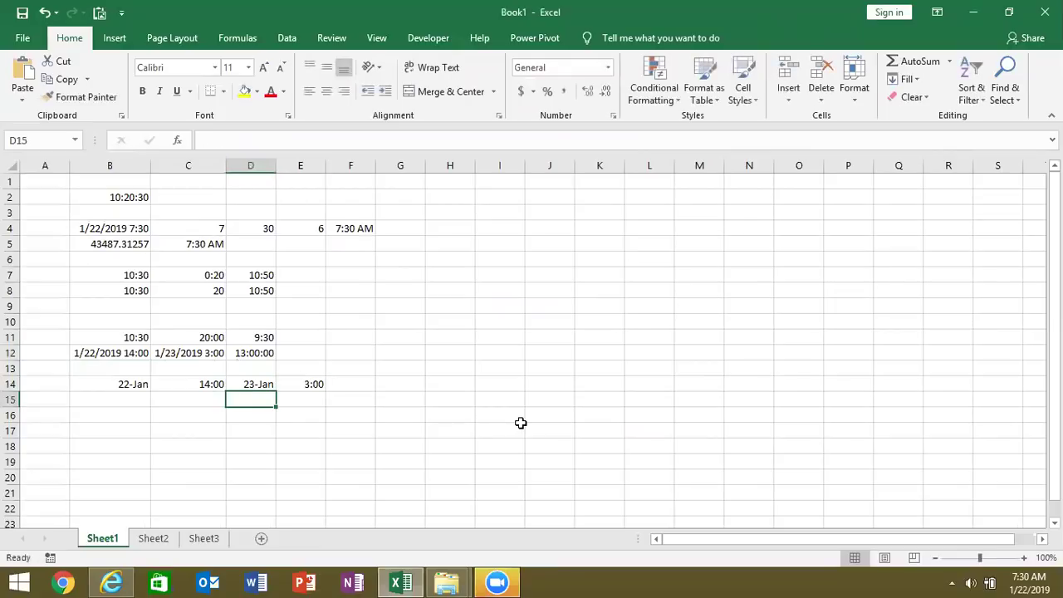
key("Right")
key("Right")
key("Up")
Enter =(D14+E14)-(B14+C14) in F14 to compute the elapsed time.
type("=")
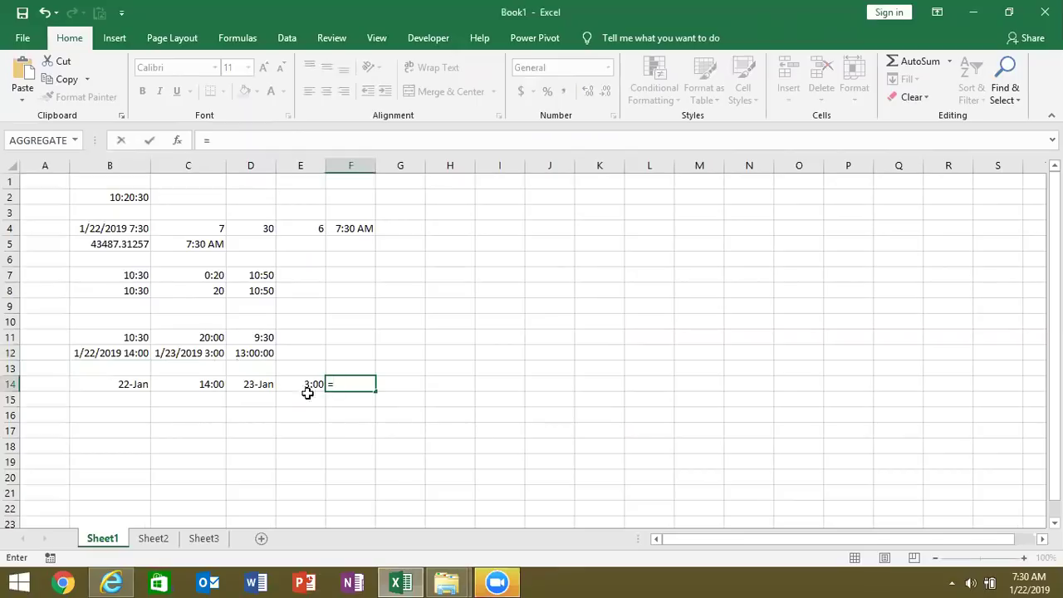
left_click(260, 384)
type("+")
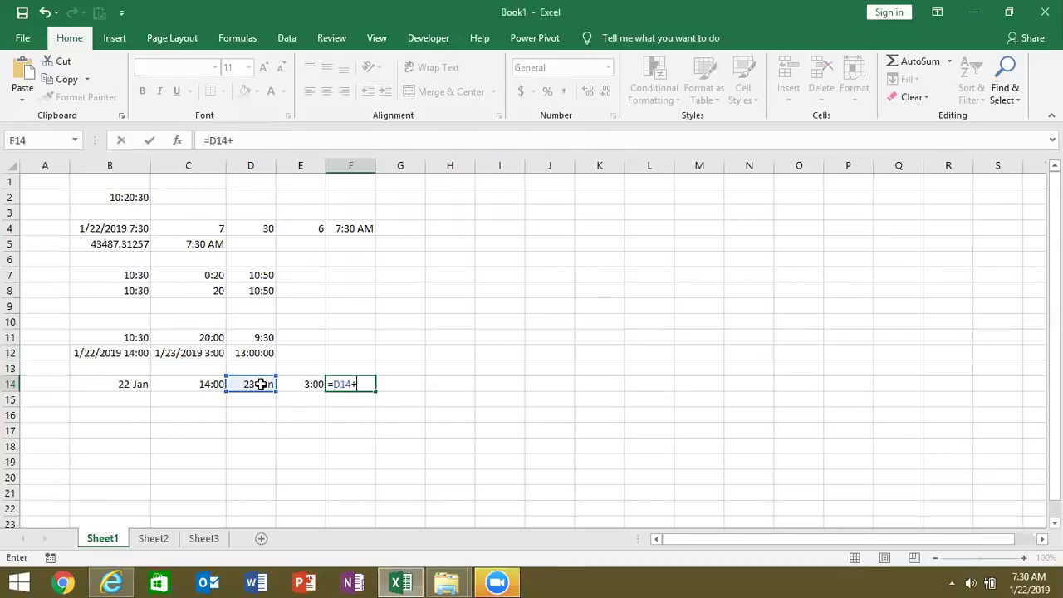
left_click(315, 384)
left_click(331, 385)
type("(")
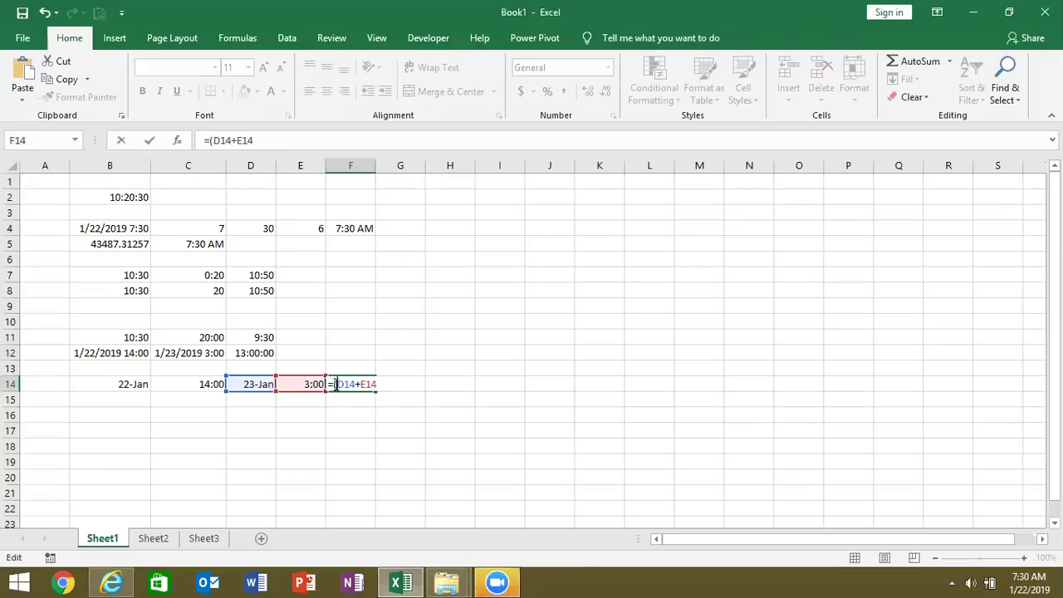
type(")-")
type("(")
left_click(133, 385)
type("+")
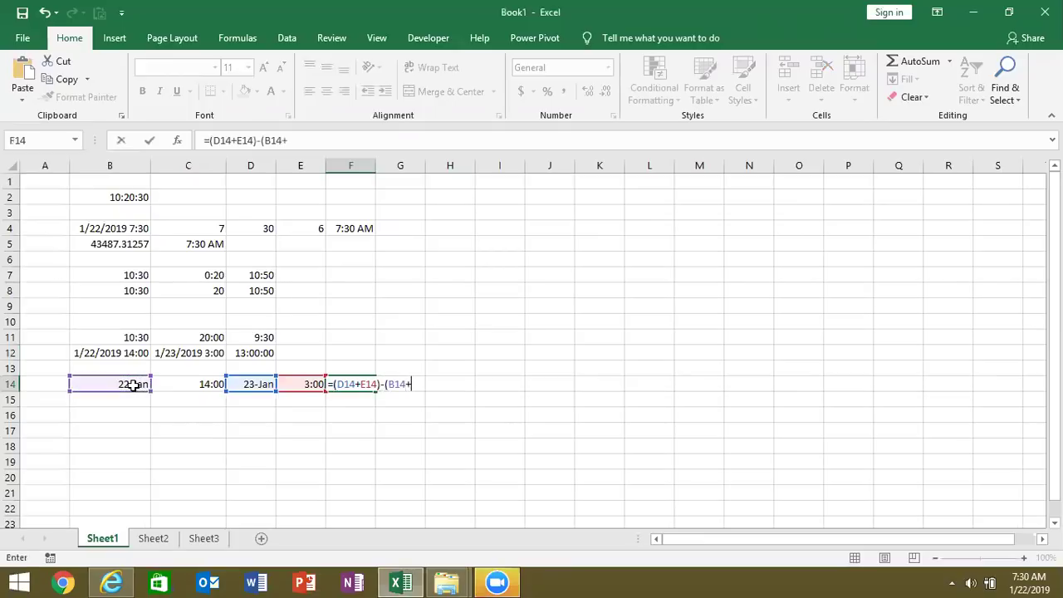
left_click(179, 386)
type(")")
key("Return")
key("Up")
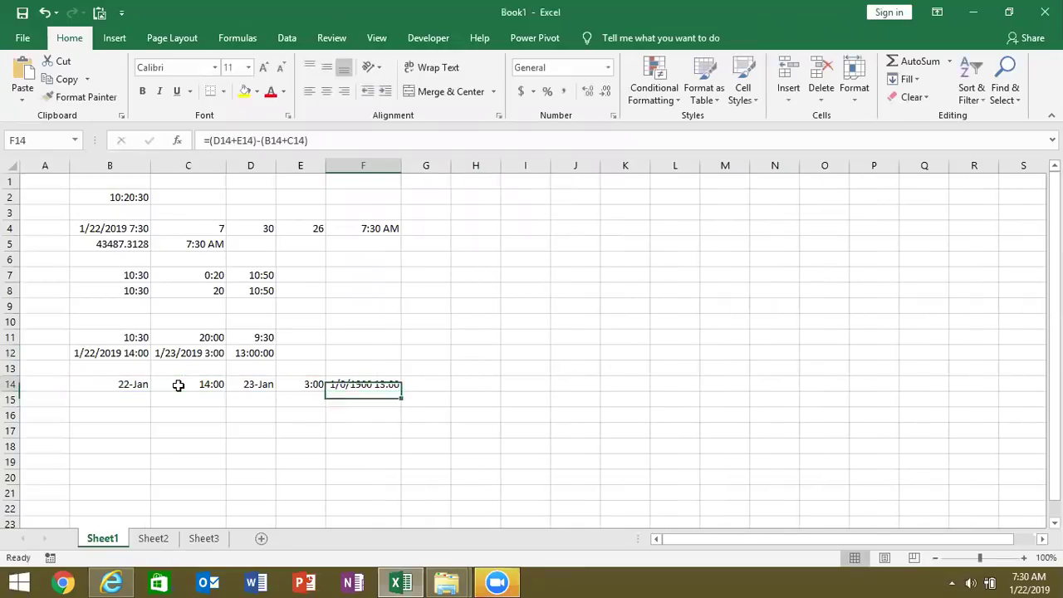
Copy D12's elapsed-time format to F14 with Format Painter.
left_click(249, 348)
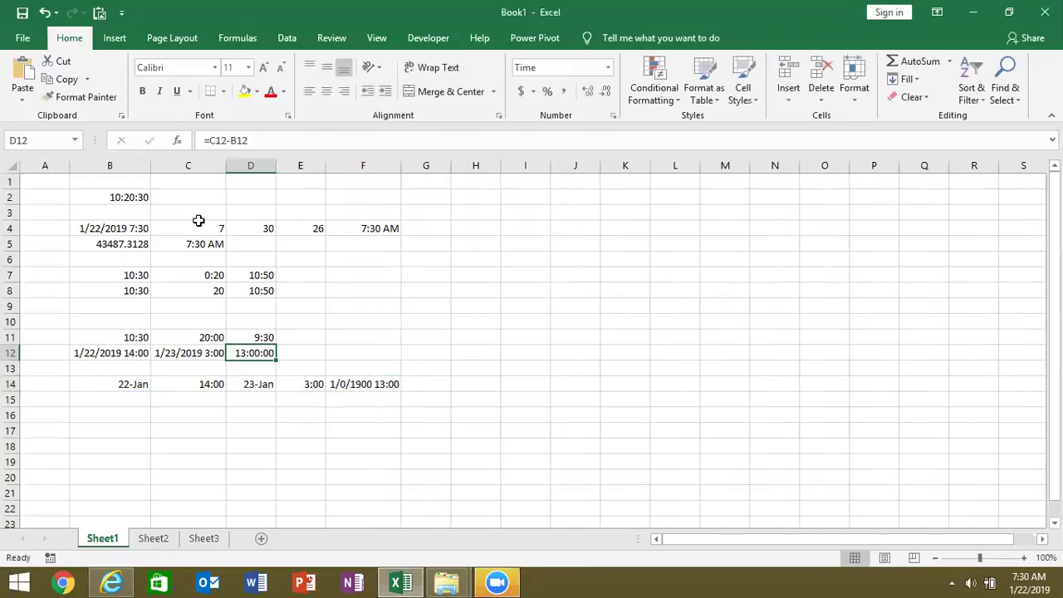
left_click(83, 97)
left_click(370, 384)
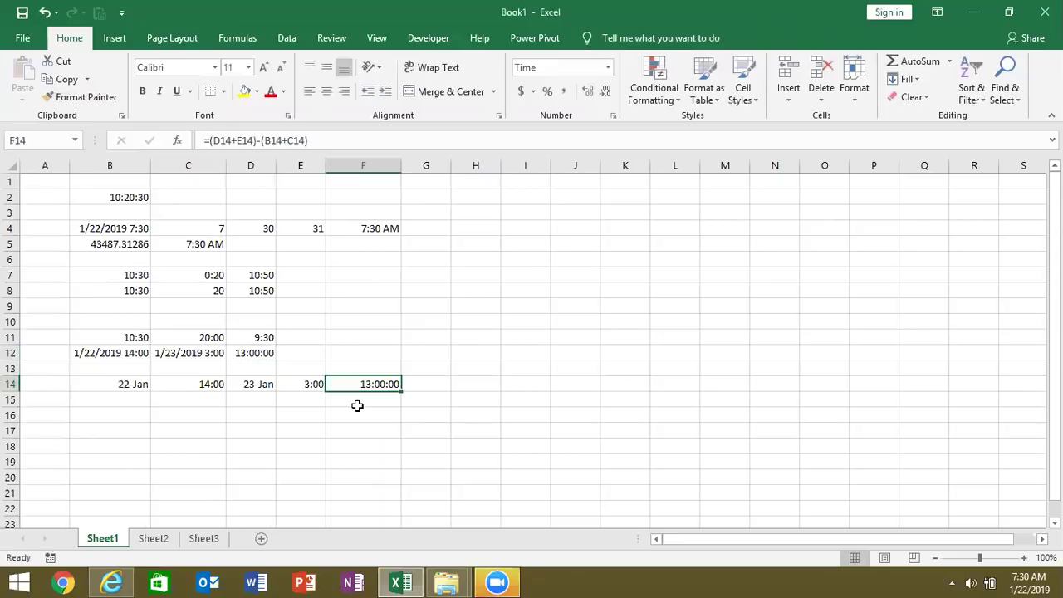
Look over the Date & Time functions, then enter the text '1-Jan in B17.
left_click(129, 428)
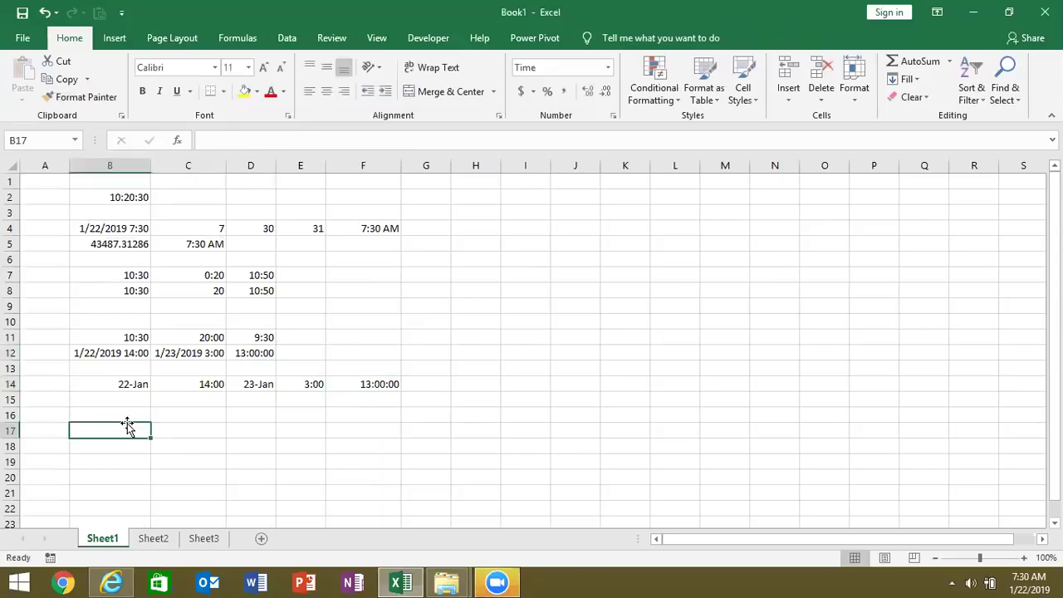
left_click(290, 46)
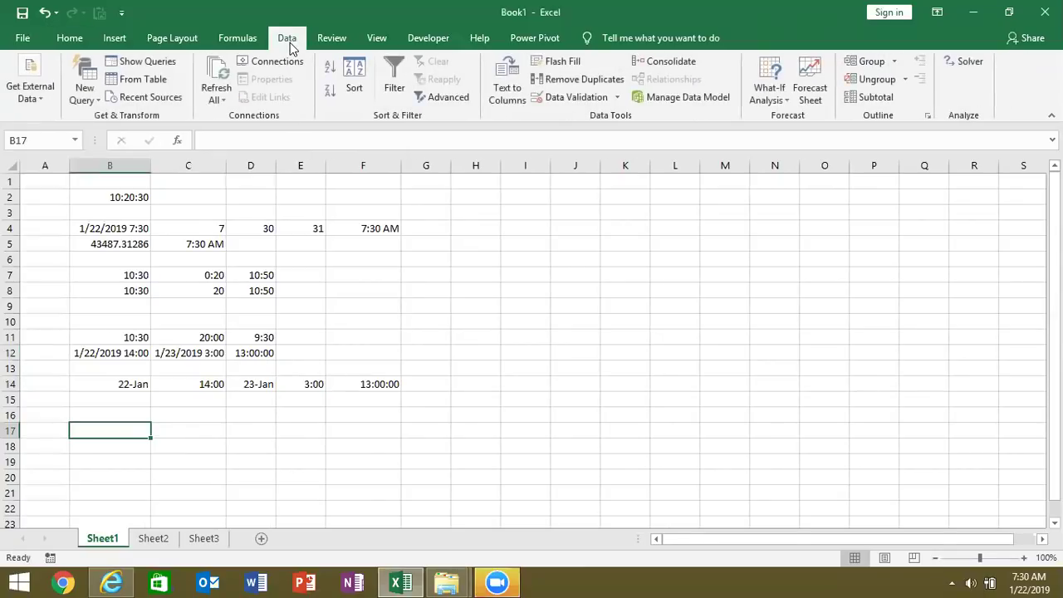
left_click(249, 39)
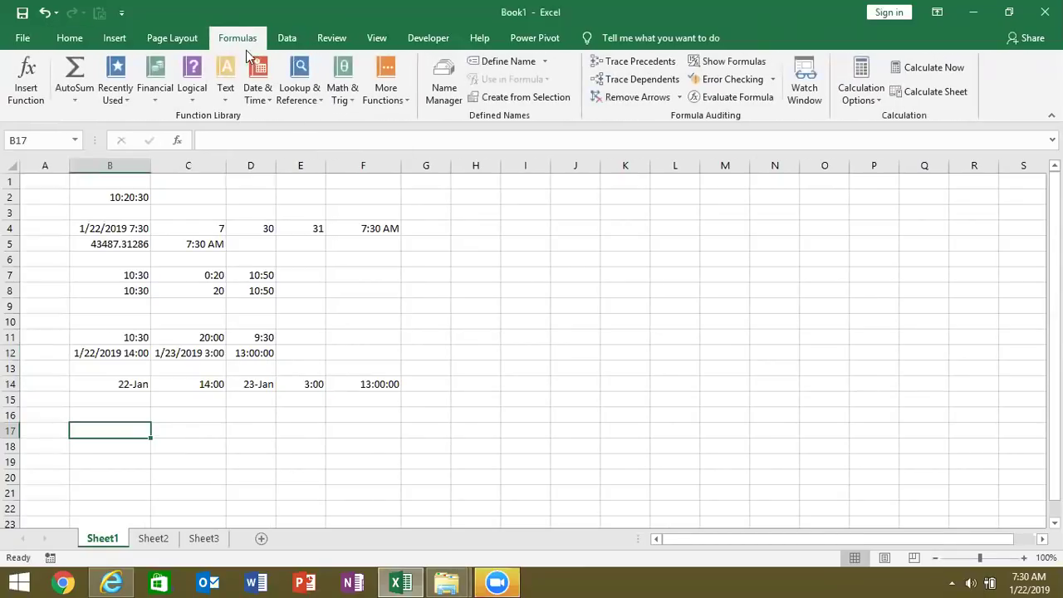
left_click(261, 95)
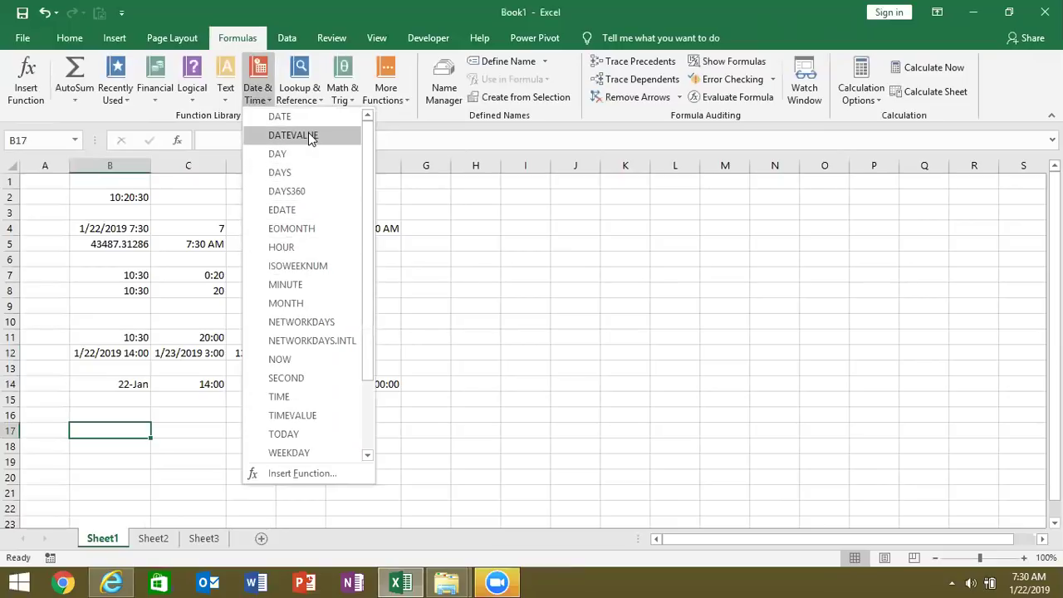
left_click(124, 411)
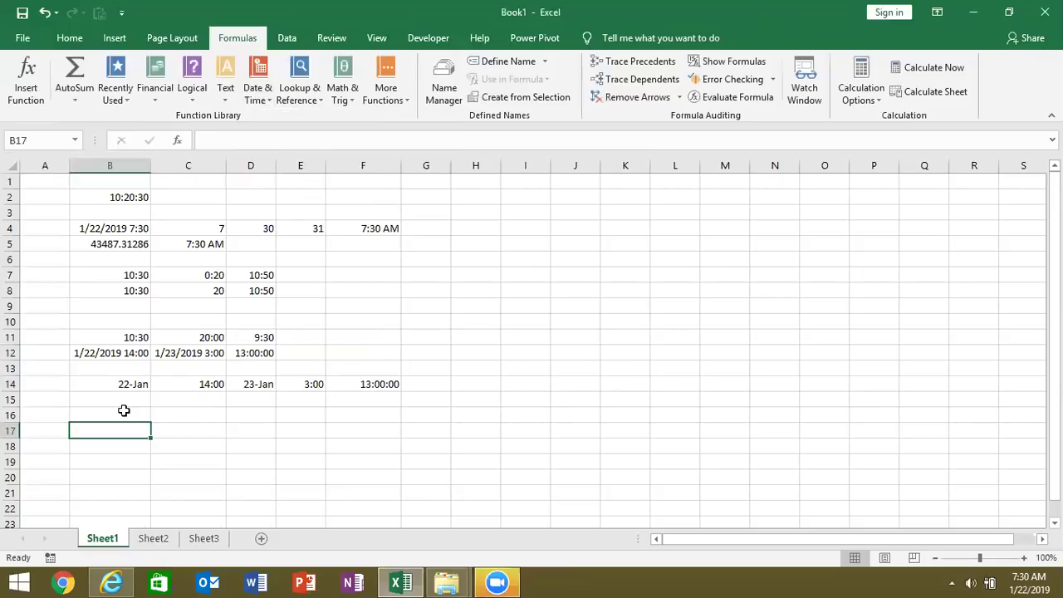
type("'1-Jan")
key("Return")
key("Up")
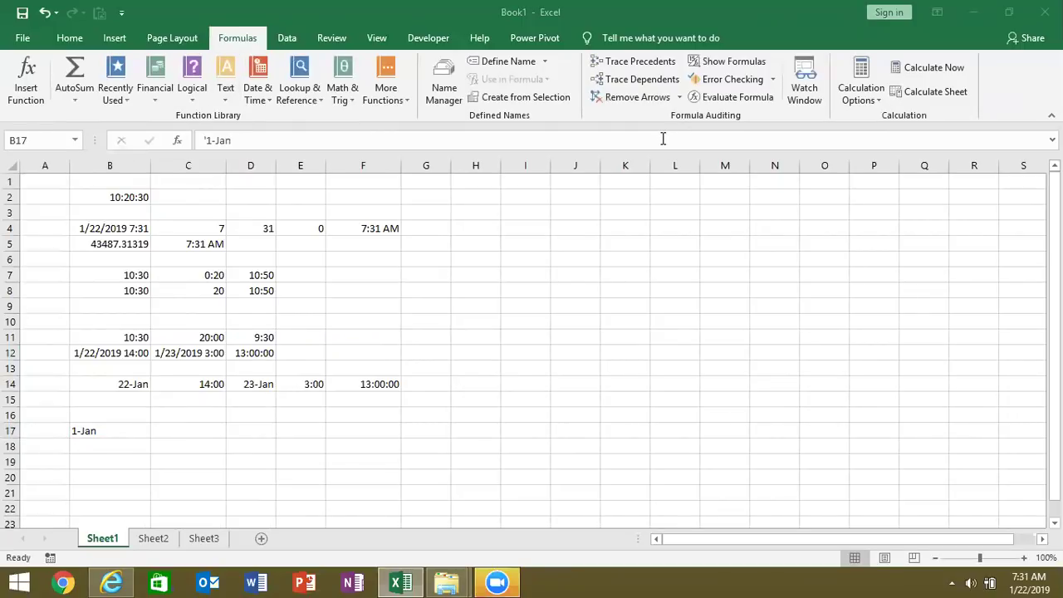
Convert B17 to a date in C17 with =DATEVALUE(B17).
left_click(163, 441)
double_click(174, 431)
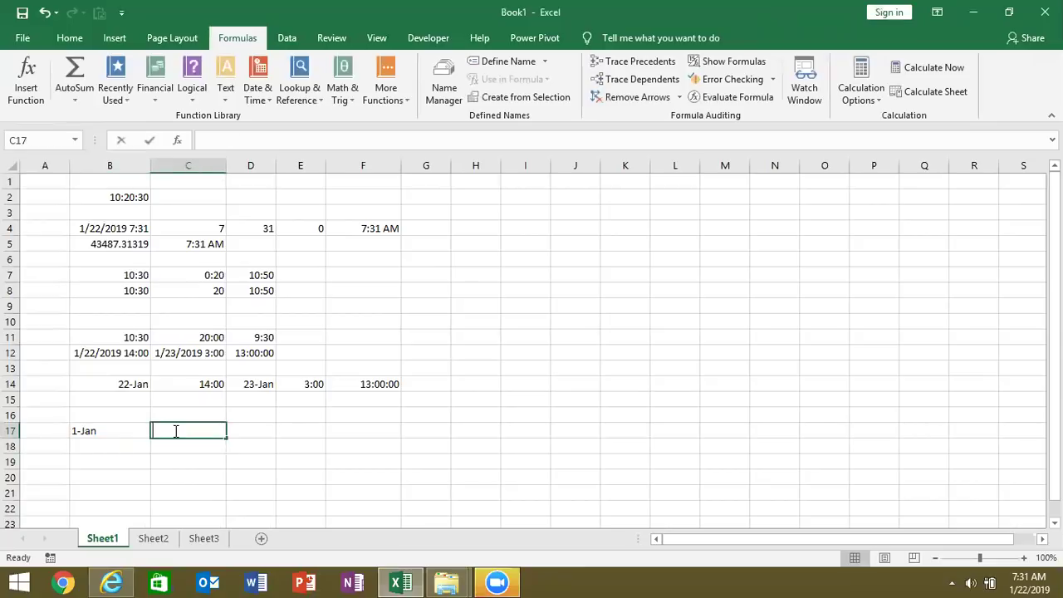
type("=da")
key("Down")
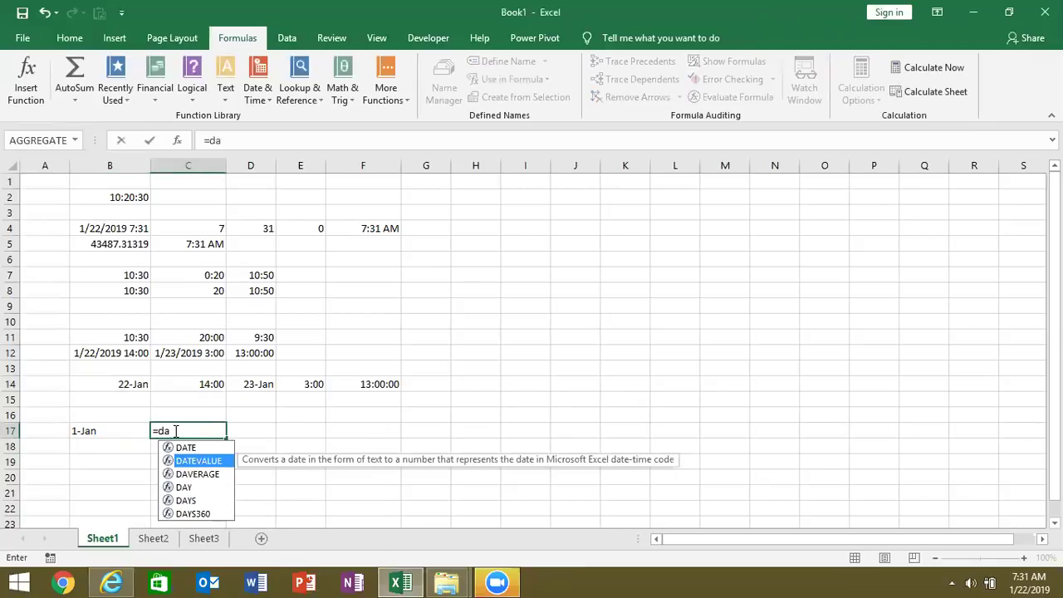
key("Tab")
key("Left")
key("Return")
Enter the text '10:0 in B18 and convert it in C18 with =TIMEVALUE(B18).
key("Left")
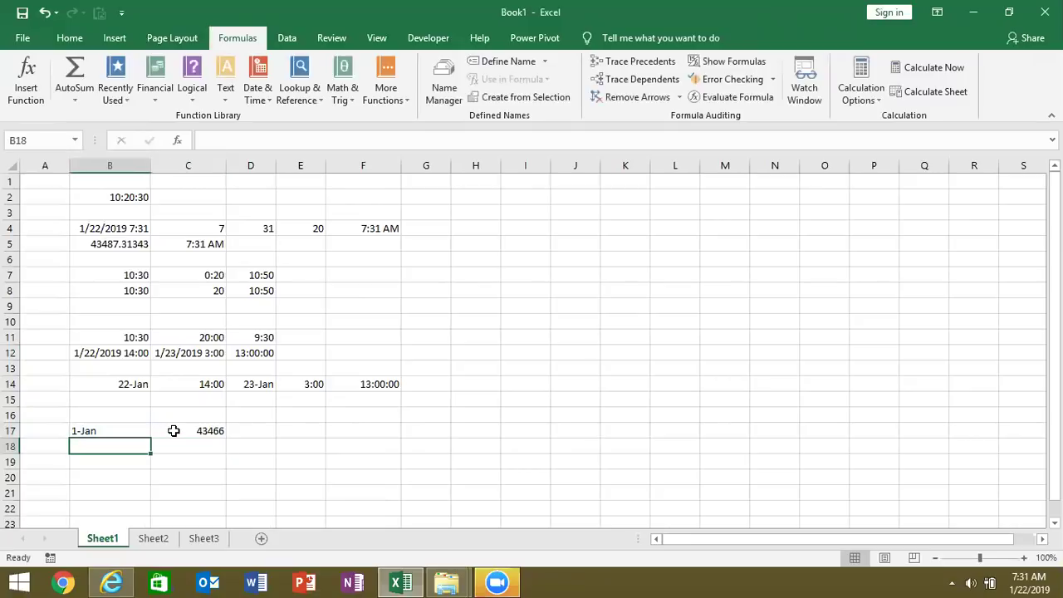
type("'10:0")
key("Tab")
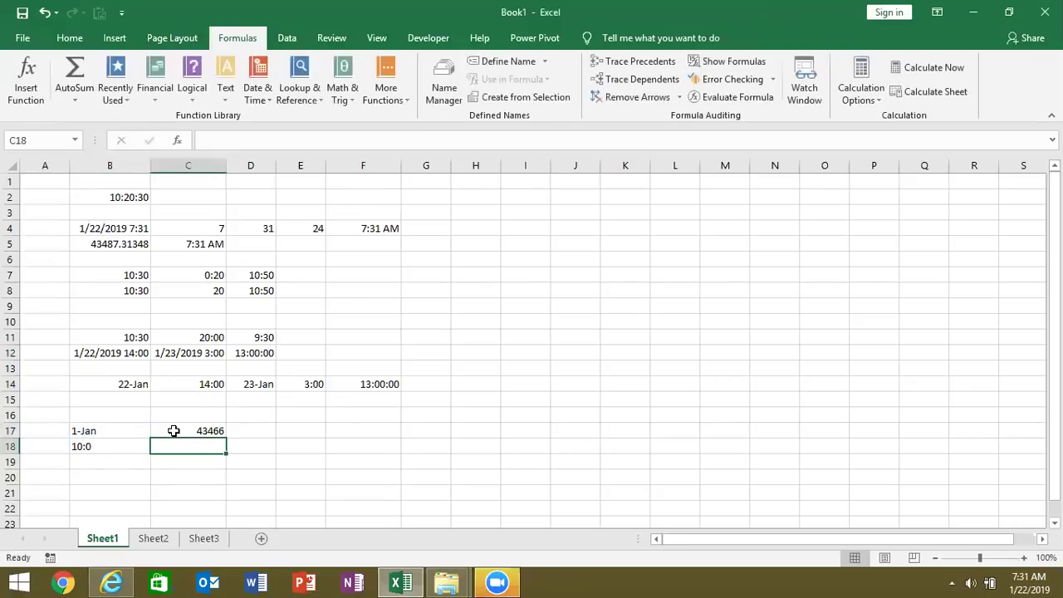
type("=tim")
key("Down")
key("Tab")
key("Left")
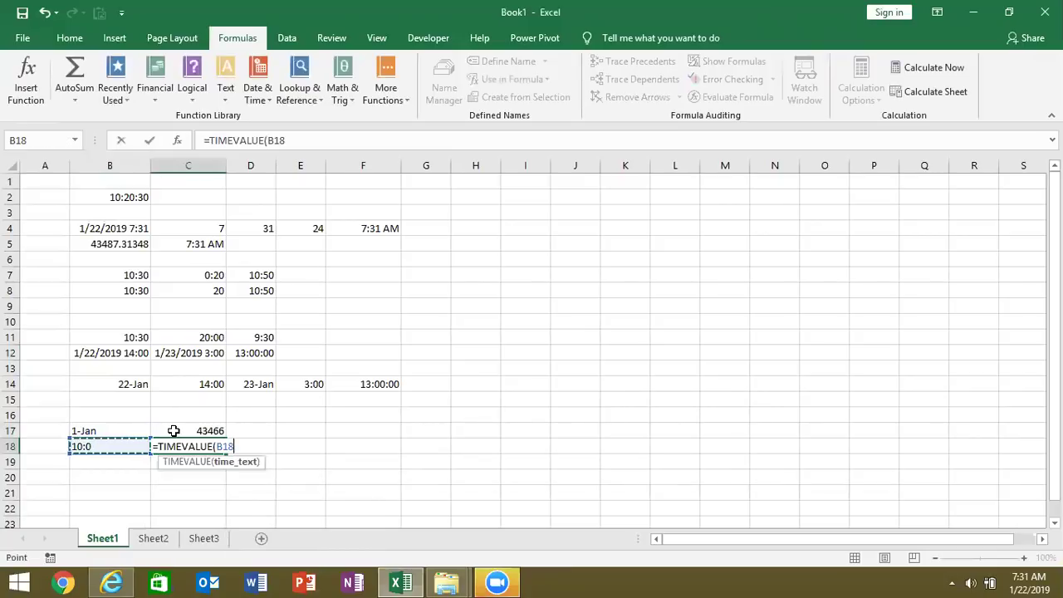
key("ctrl+Return")
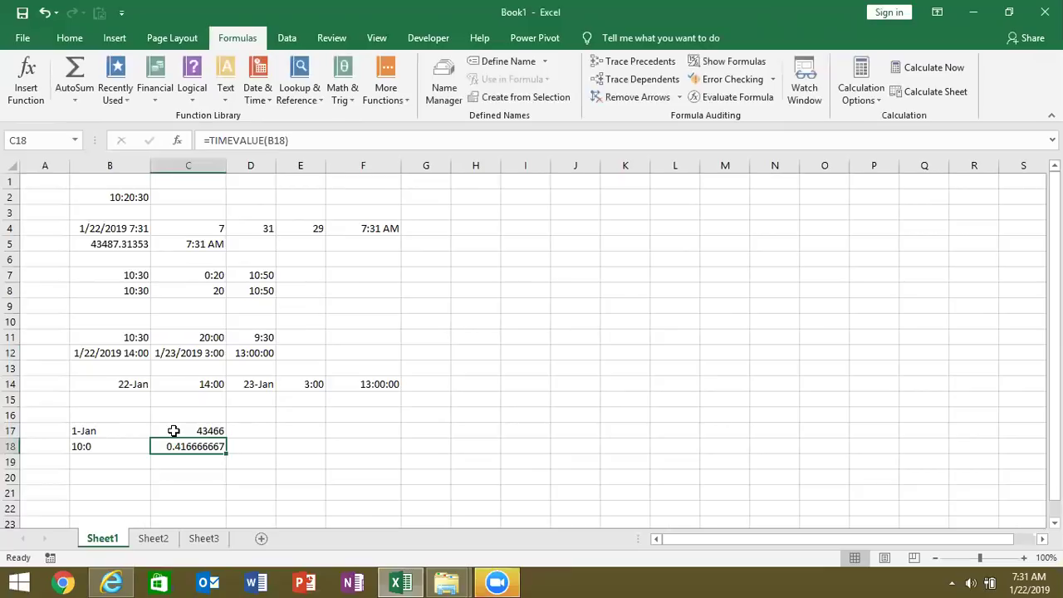
Format C18 as a time (10:00 AM) and C17 as a date (1-Jan-19).
key("ctrl+shift+2")
type("1")
key("Escape")
left_click(174, 430)
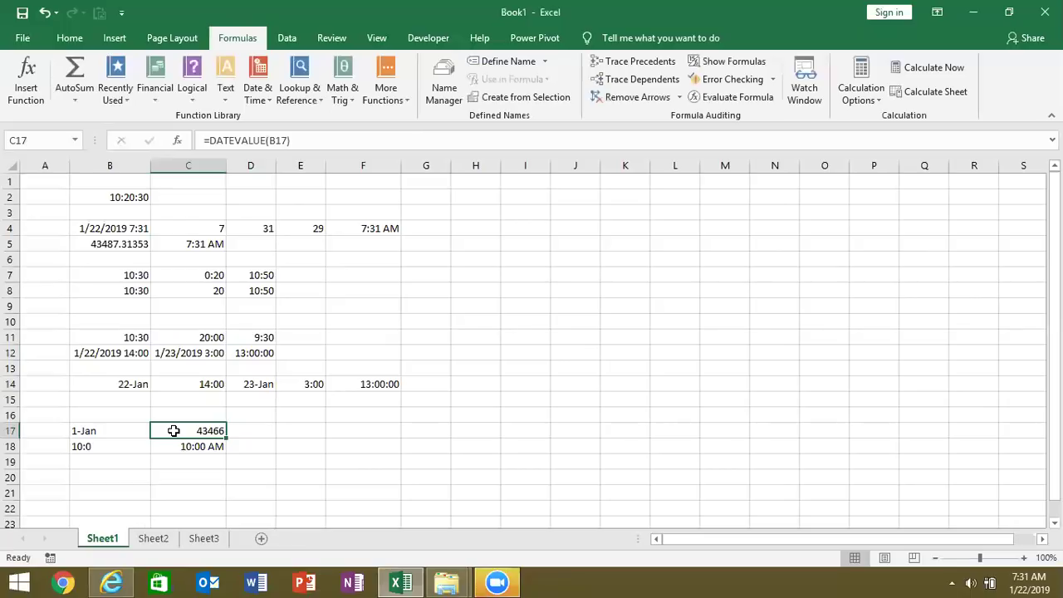
key("ctrl+shift+3")
key("Down")
key("Down")
key("Down")
key("Down")
key("Down")
key("Down")
key("Down")
key("Down")
key("Down")
key("Down")
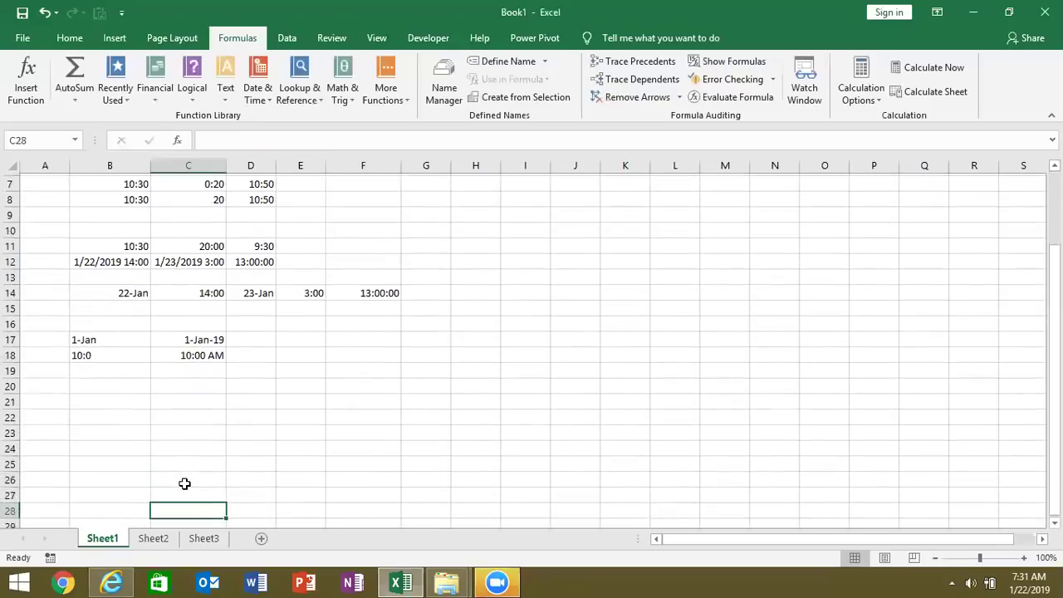
key("Down")
Enter 1/1/2018 in B22 and today's date 1/22/2019 in C22.
left_click(129, 378)
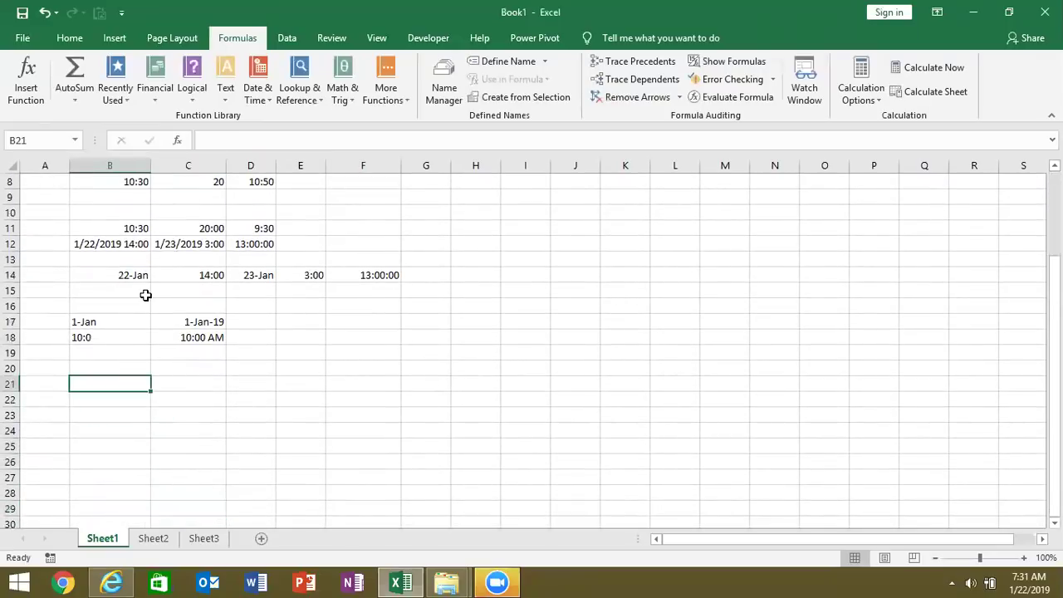
left_click(226, 100)
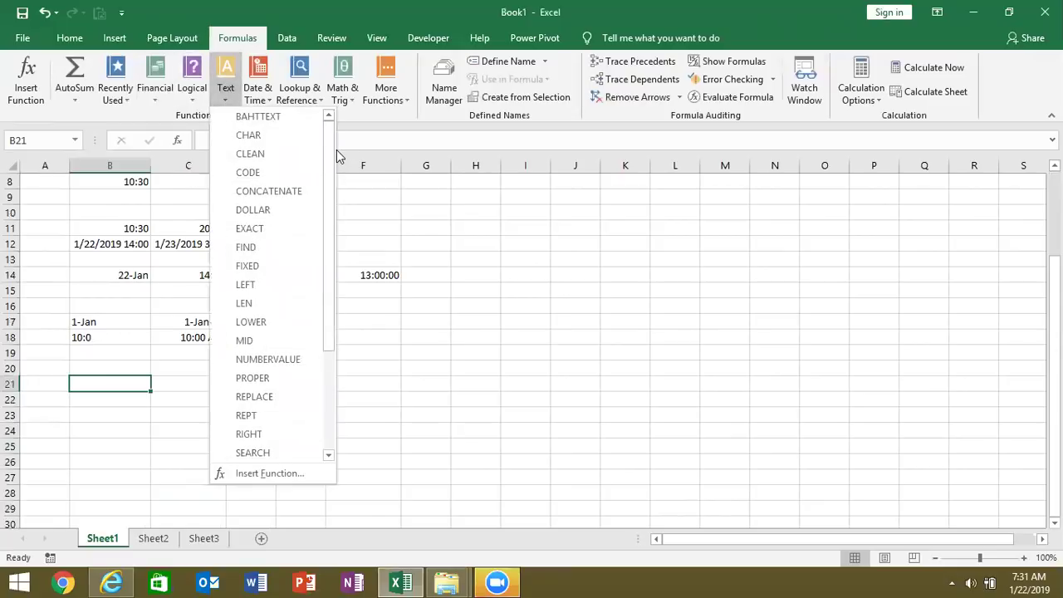
left_click(257, 93)
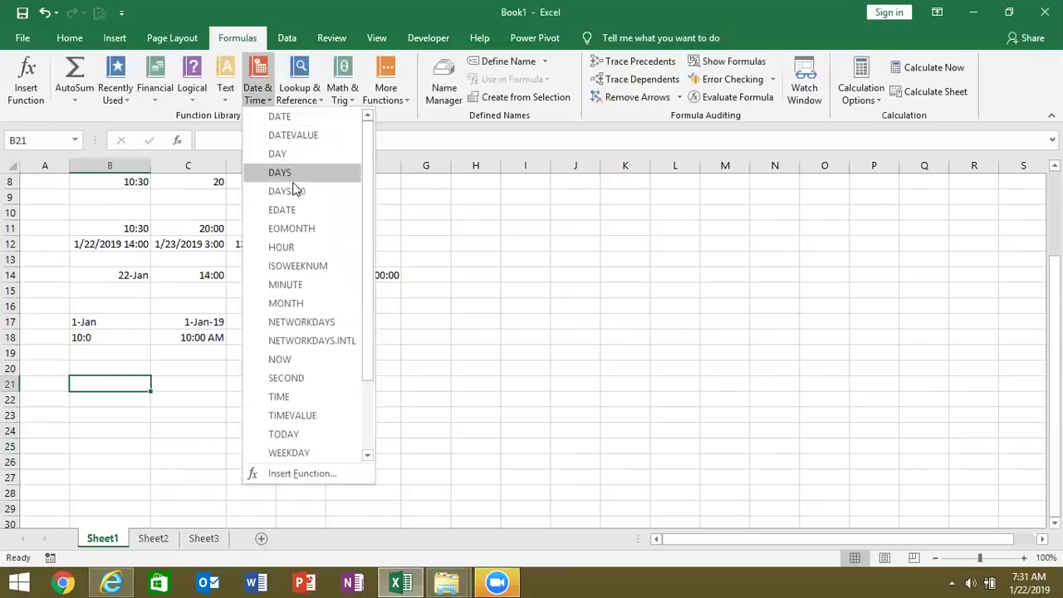
left_click(129, 407)
left_click(118, 399)
type("1/1/2018")
key("Tab")
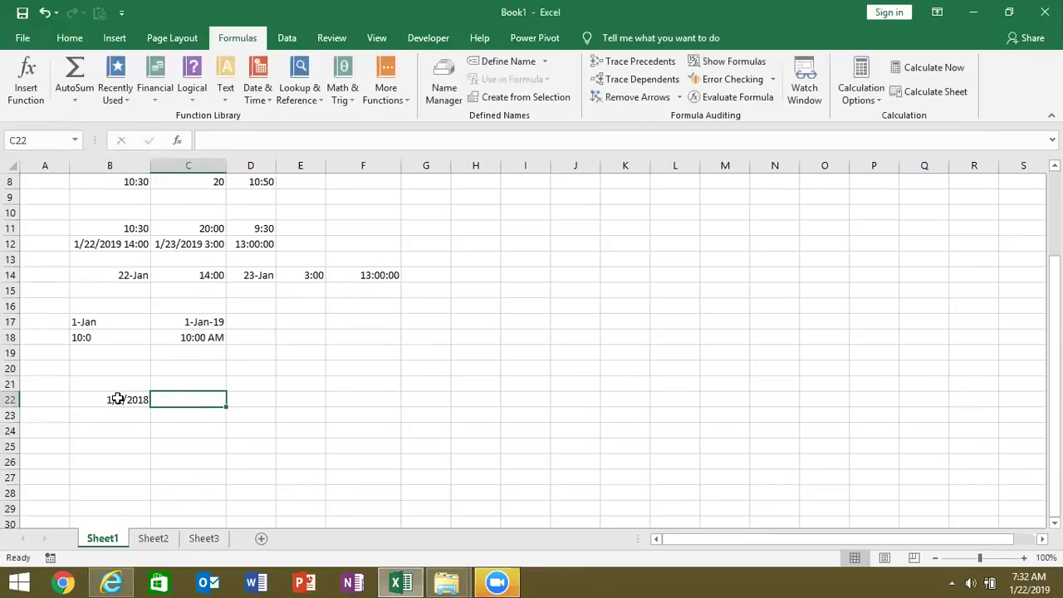
key("ctrl+semicolon")
key("Tab")
Enter =C22-B22 in D22 to get 386 days.
type("=")
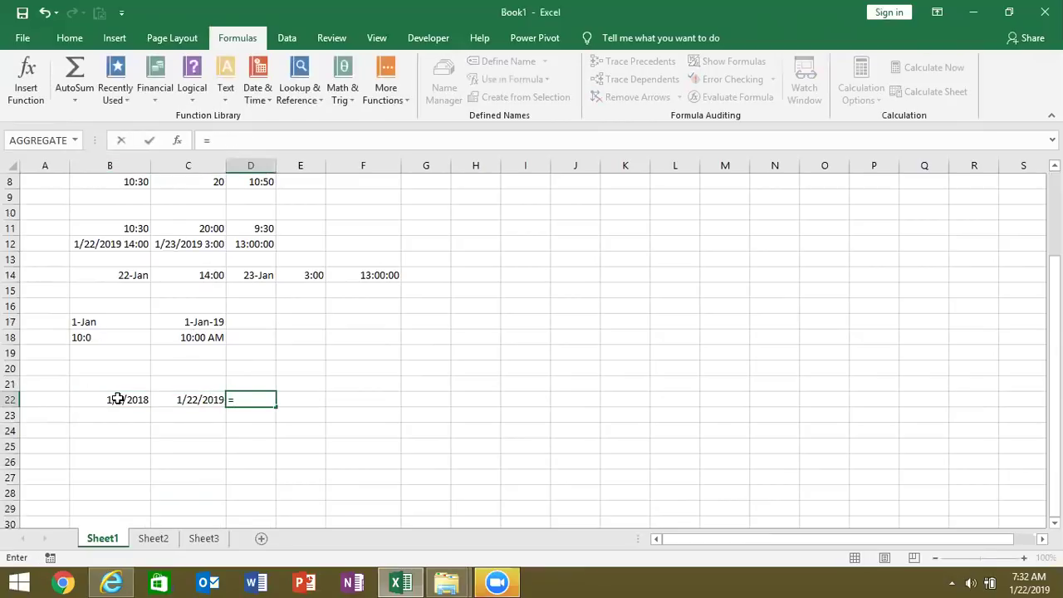
key("Left")
type("-")
key("Left")
key("Left")
key("Return")
key("Right")
key("Right")
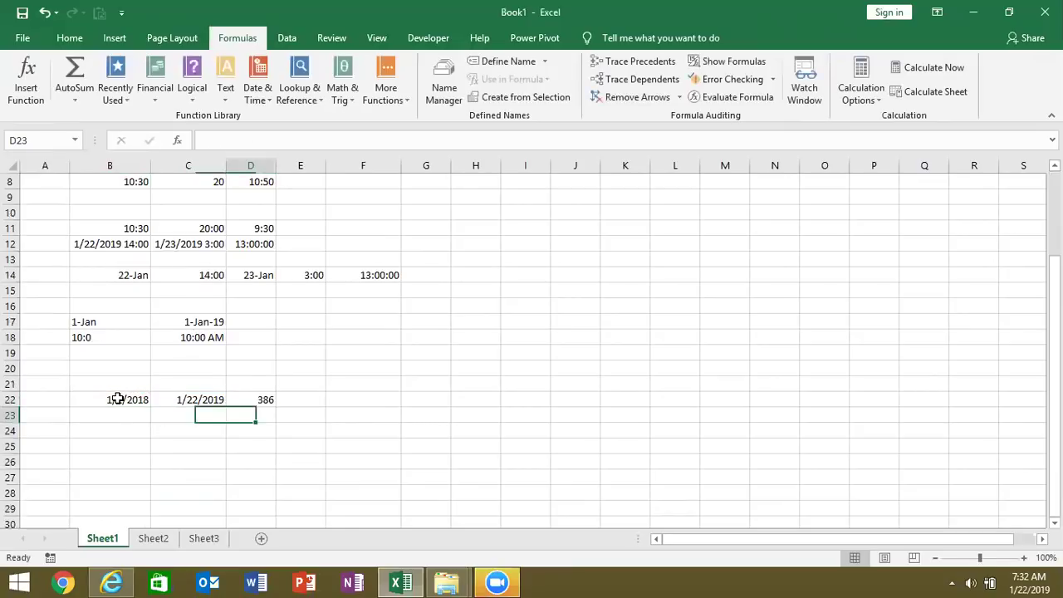
Enter =DAYS360(B22,C22) in D23, returning 381 days.
type("=day")
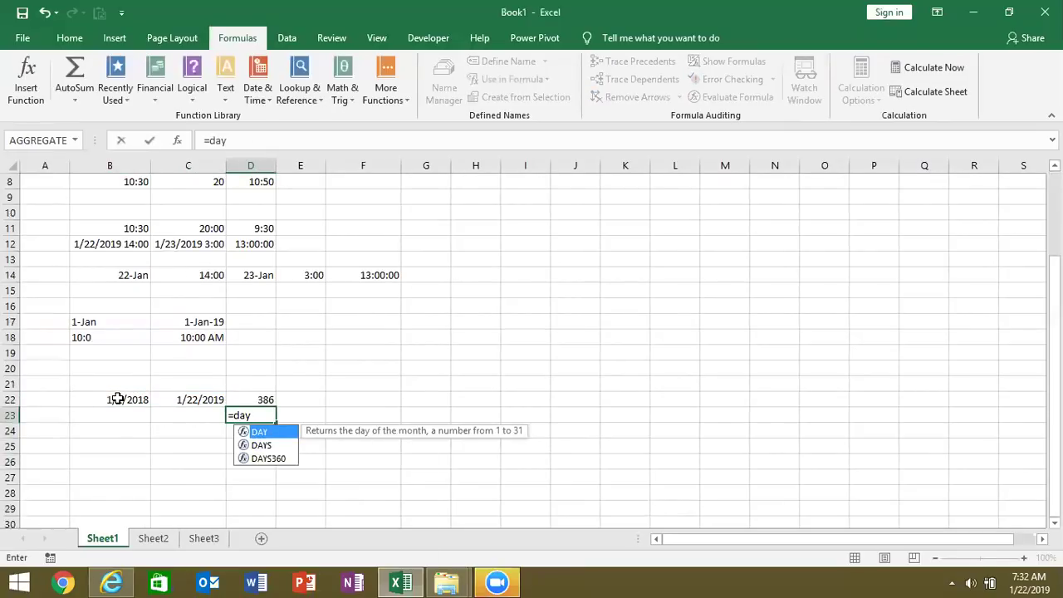
key("Down")
key("Down")
key("Tab")
key("Left")
key("Up")
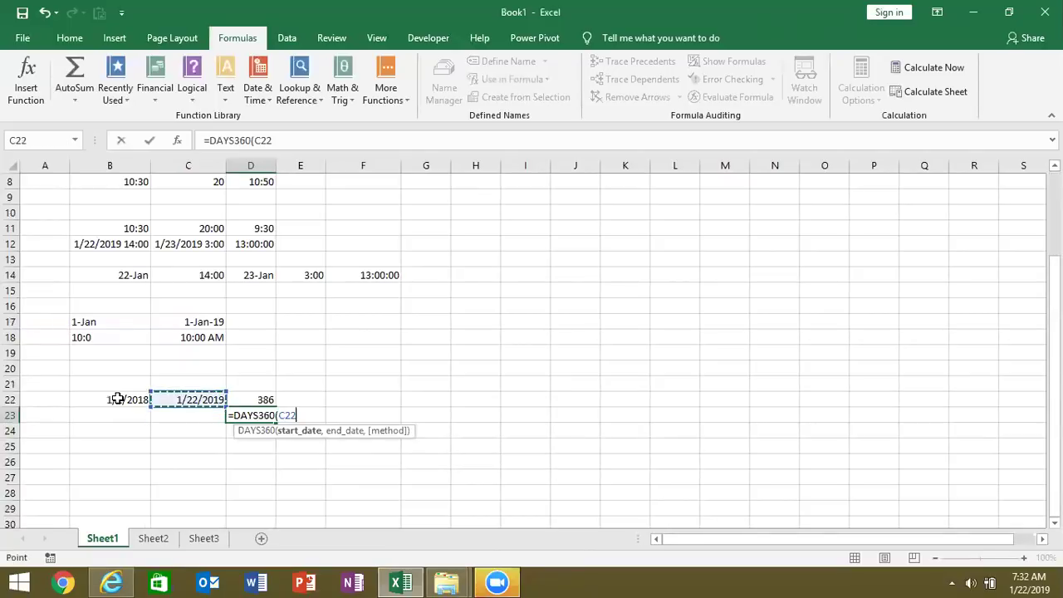
key("Left")
type(",")
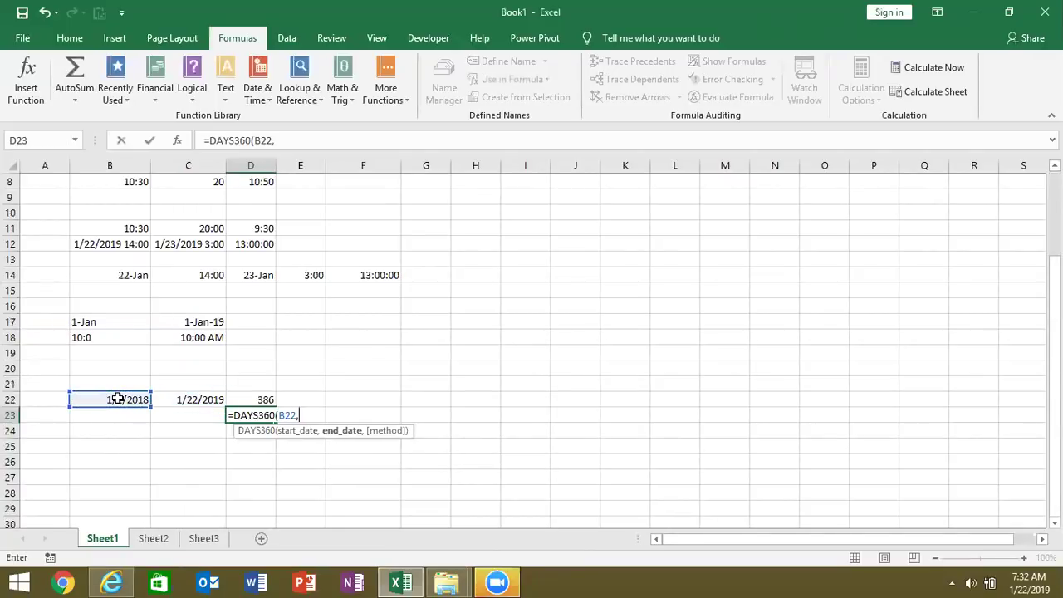
key("Up")
key("Left")
key("Return")
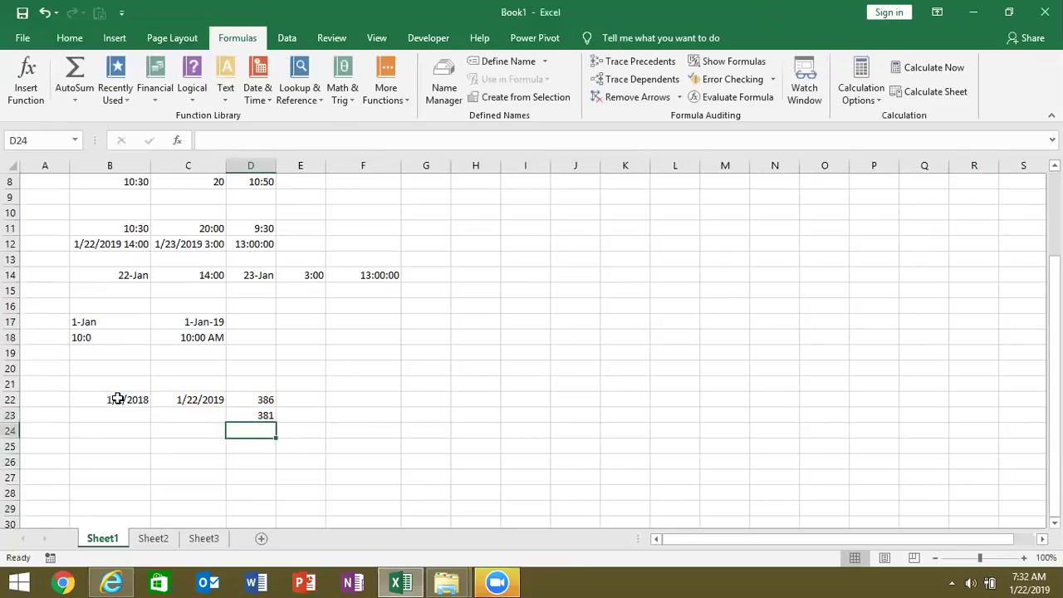
key("Up")
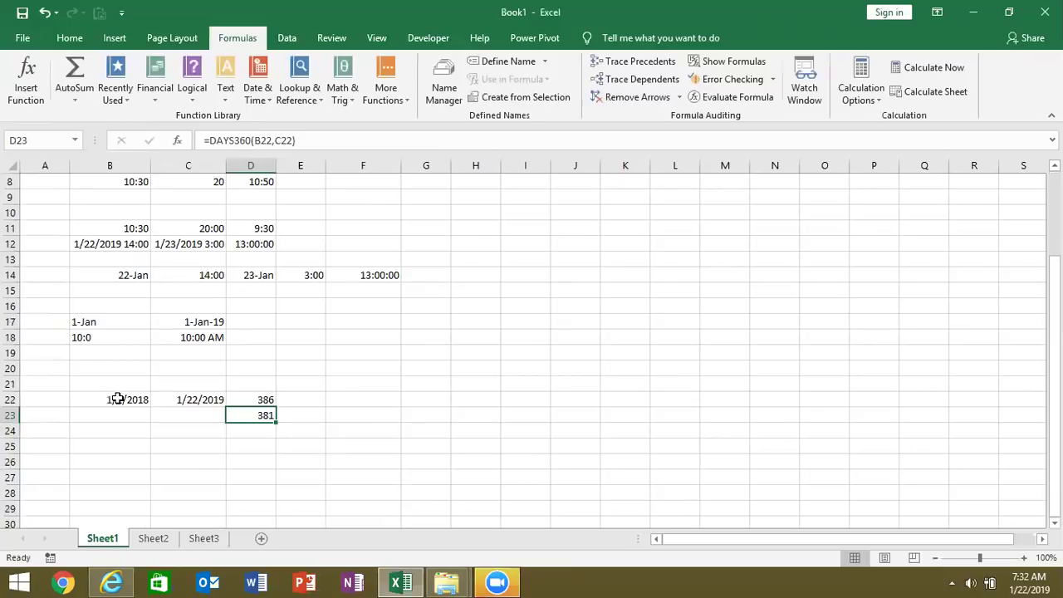
key("Down")
key("Down")
key("Down")
key("Down")
key("Left")
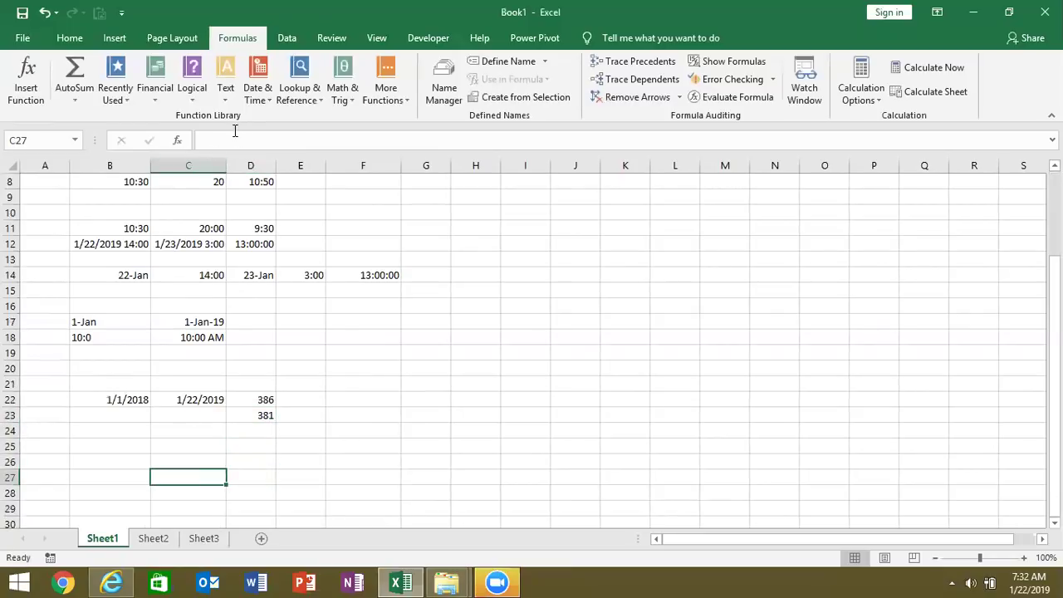
Enter today's date, 1/22/2019, in B25.
left_click(247, 101)
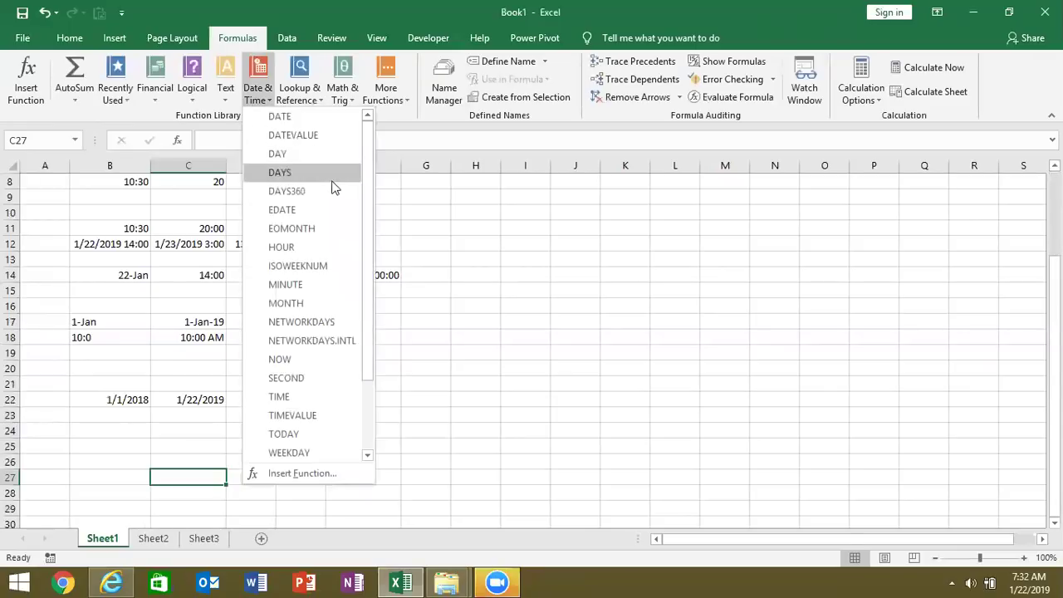
mouse_move(332, 208)
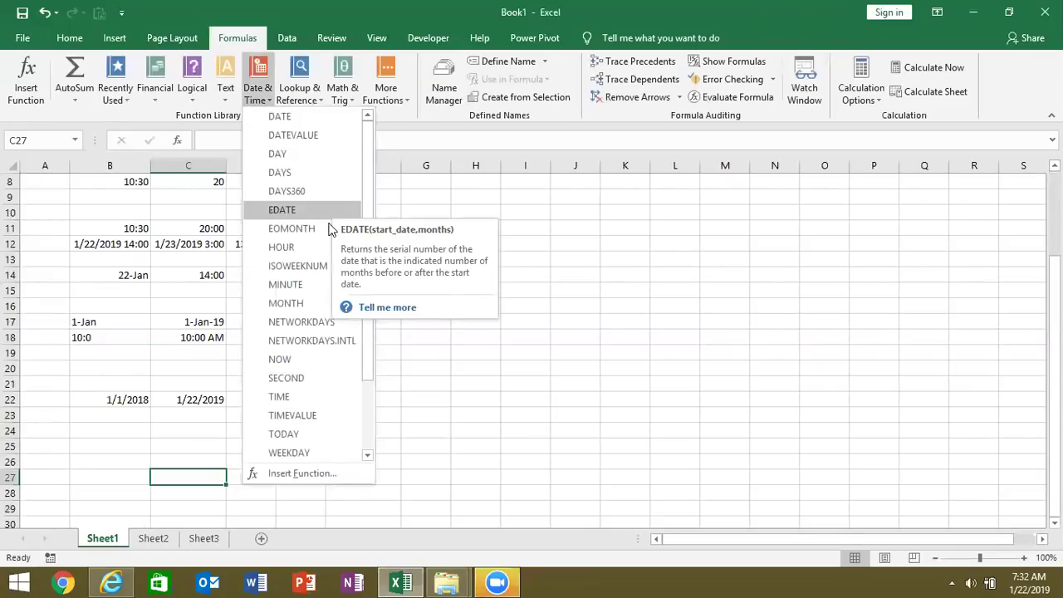
left_click(146, 425)
left_click(121, 440)
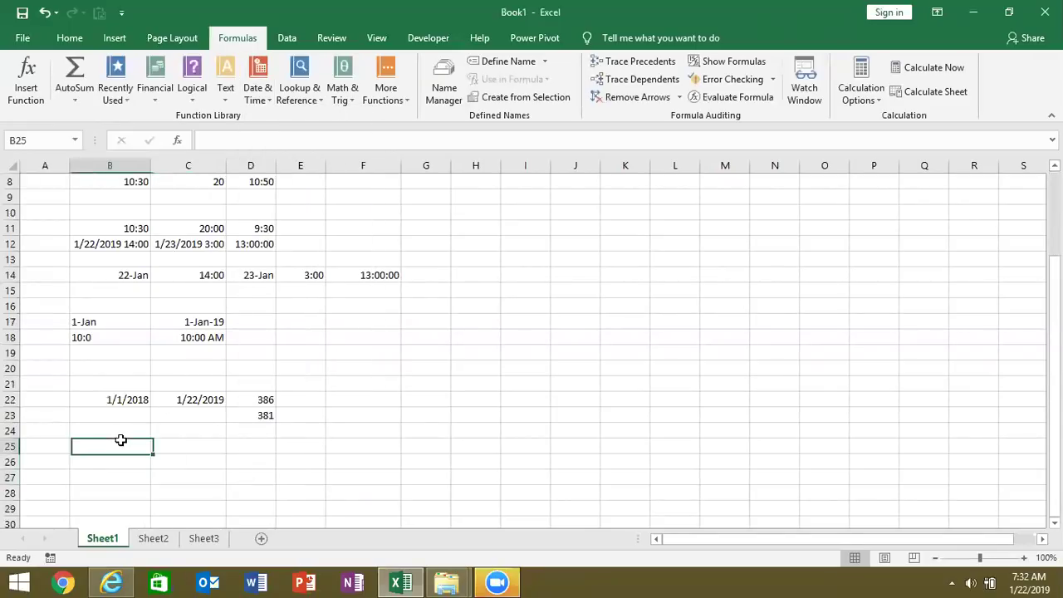
key("ctrl+semicolon")
key("Tab")
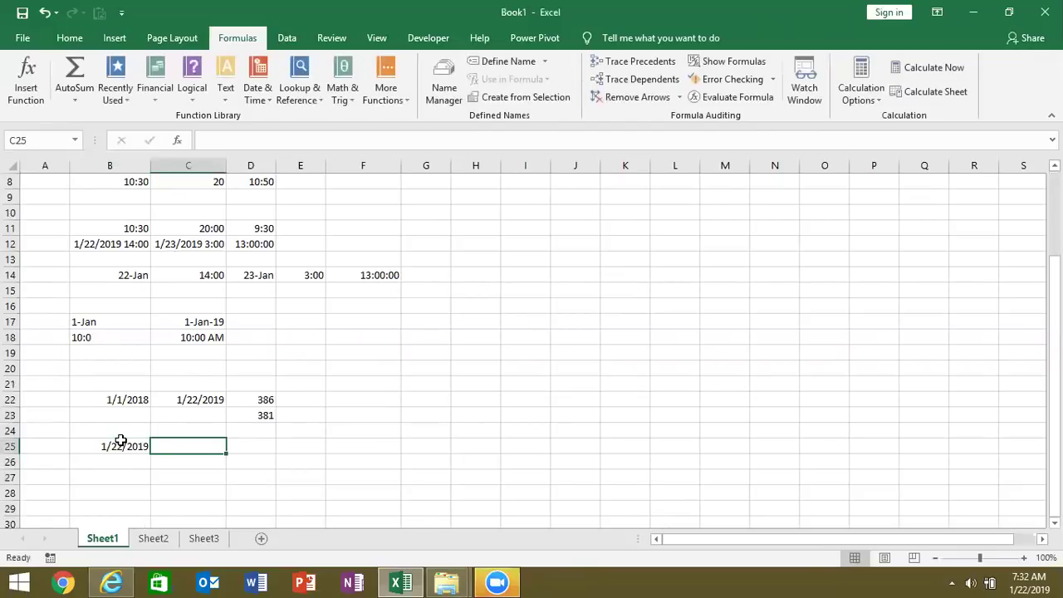
Enter =EOMONTH(B25,0) in C25 and format the result as a short date.
type("=co")
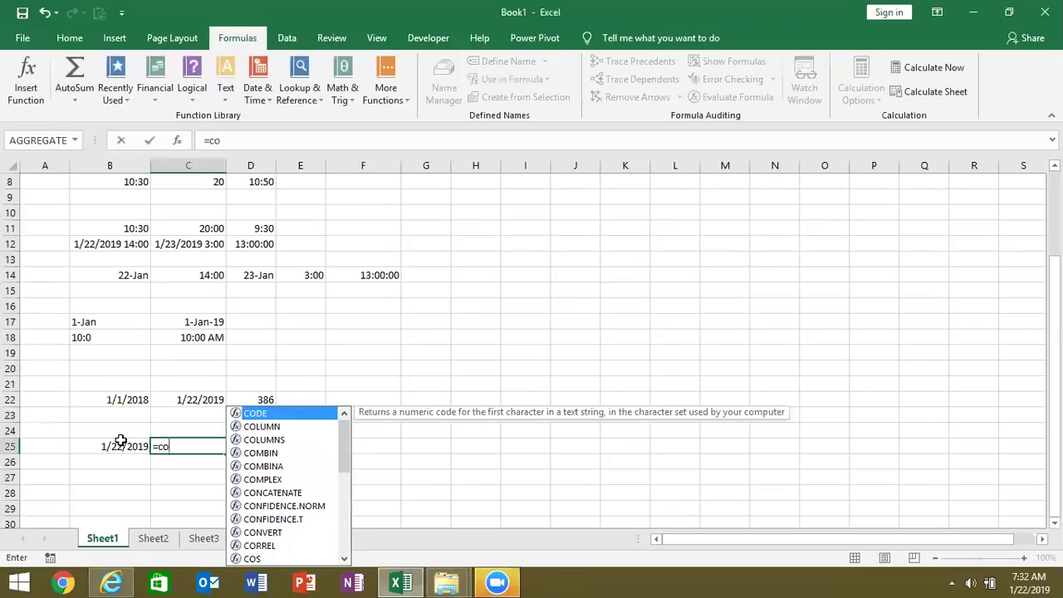
key("BackSpace")
key("BackSpace")
type("eo")
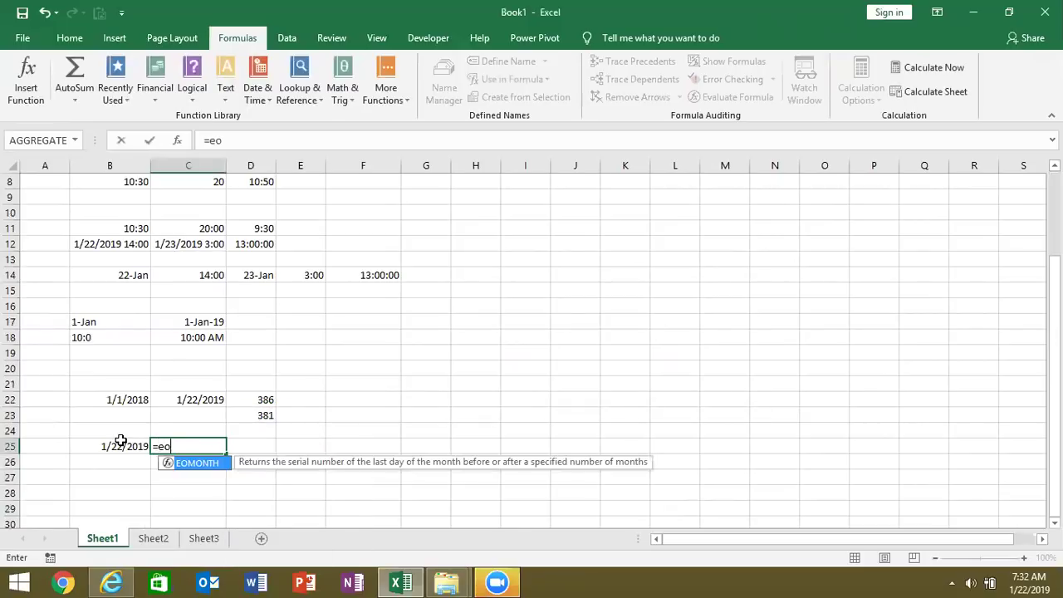
key("Tab")
left_click(121, 441)
type(",")
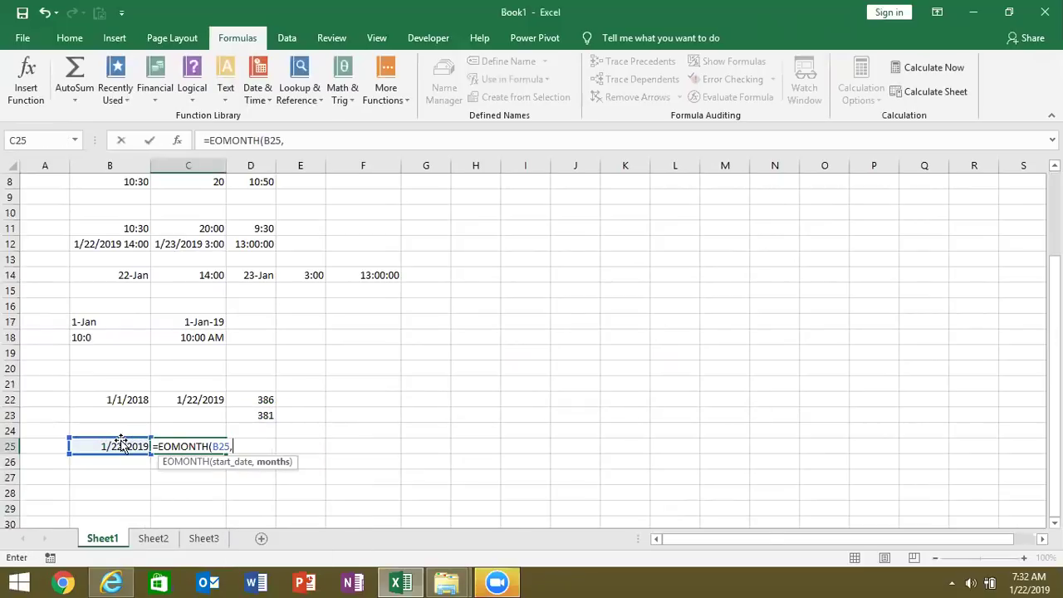
type("0")
key("Return")
key("Up")
key("Right")
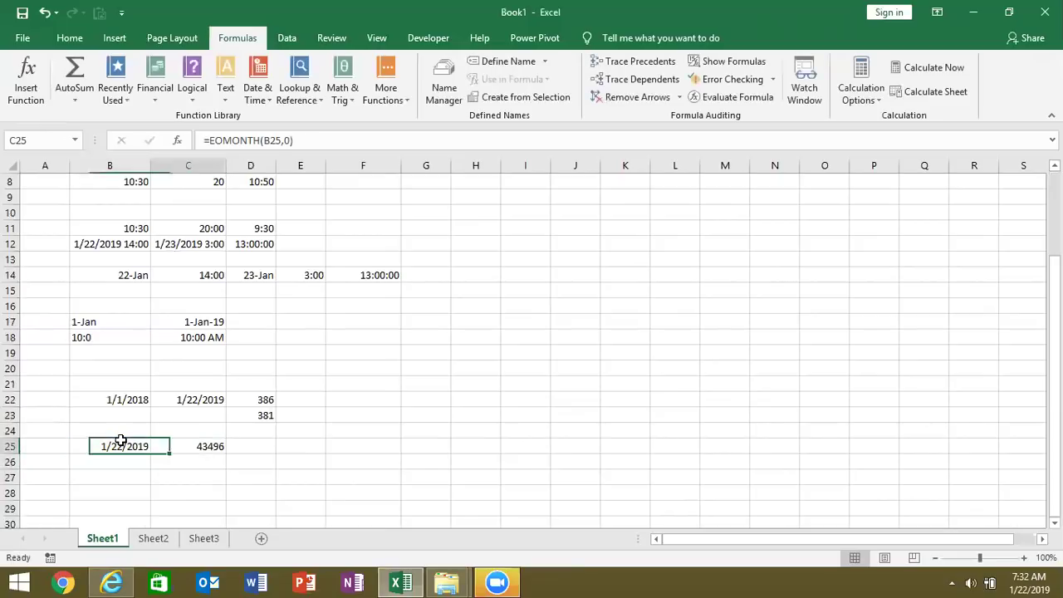
key("ctrl+shift+3")
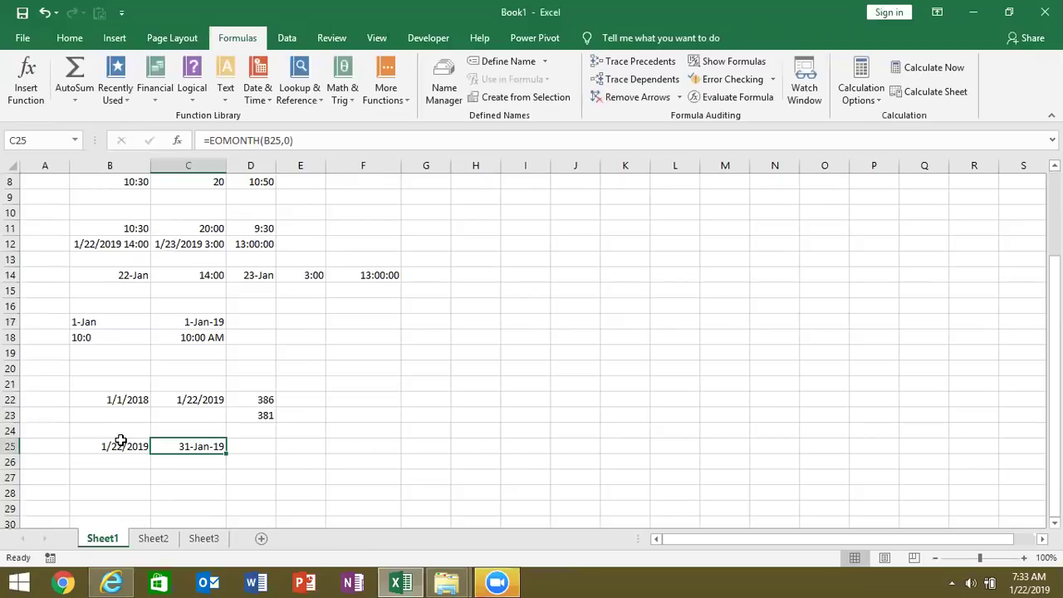
Change the EOMONTH months argument in C25 from 0 to 1.
double_click(185, 446)
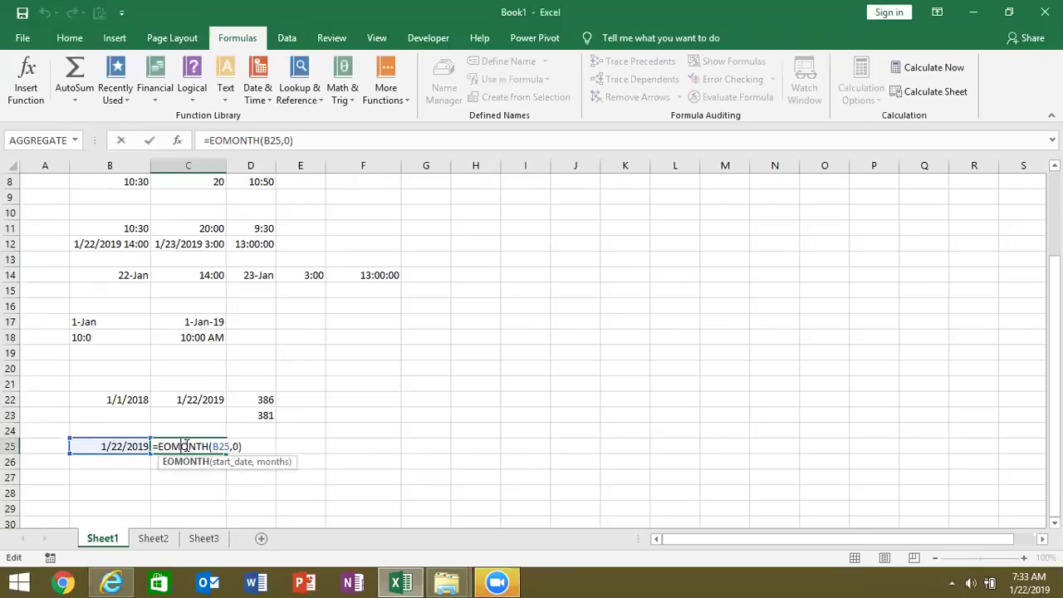
key("BackSpace")
type("1")
key("Return")
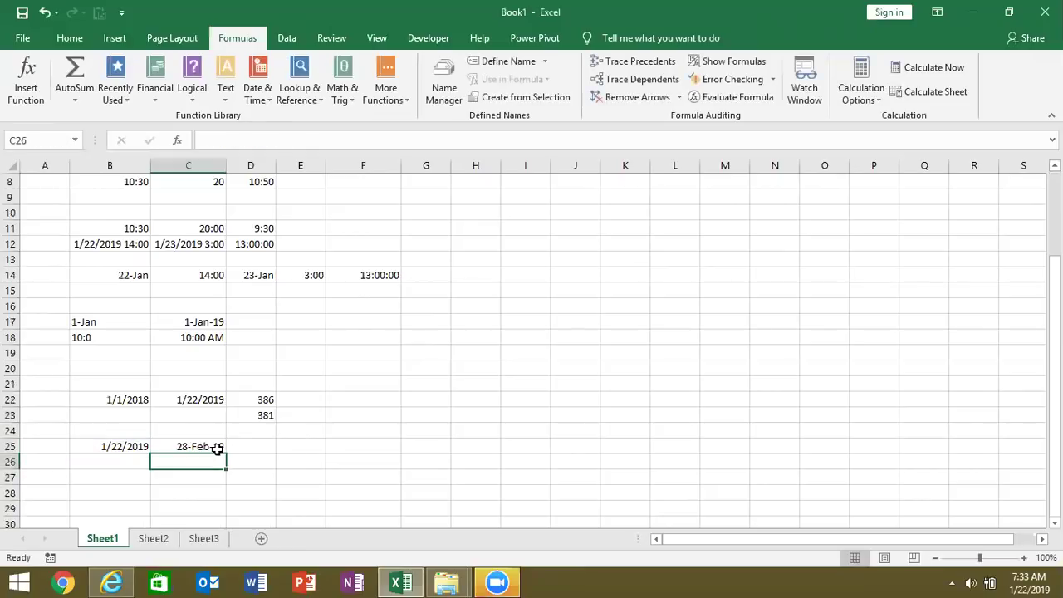
Change the months argument to 2, then to -1, so C25 shows 31-Dec-18.
double_click(225, 448)
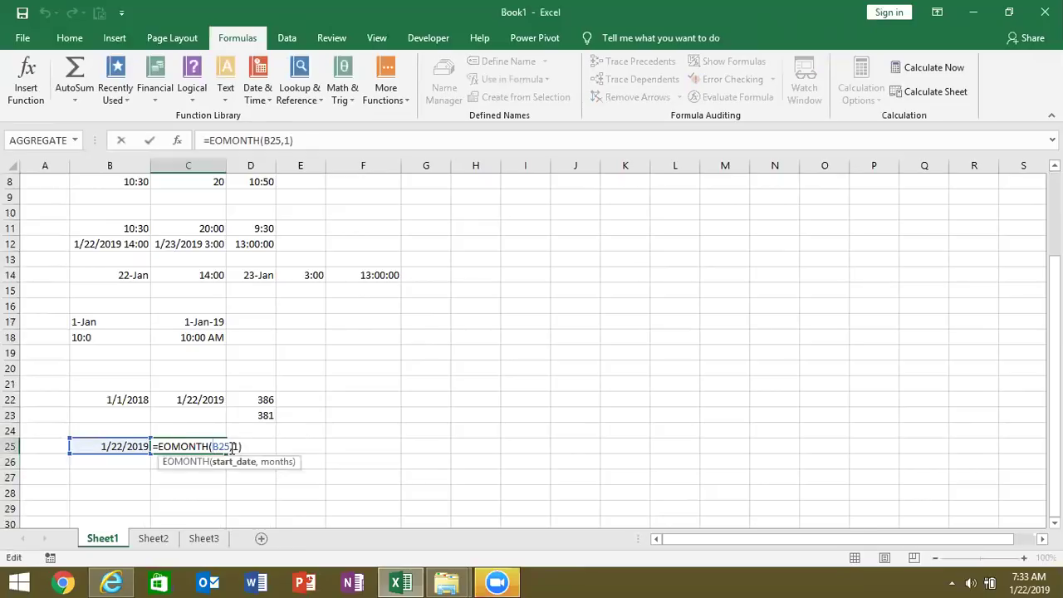
left_click(236, 447)
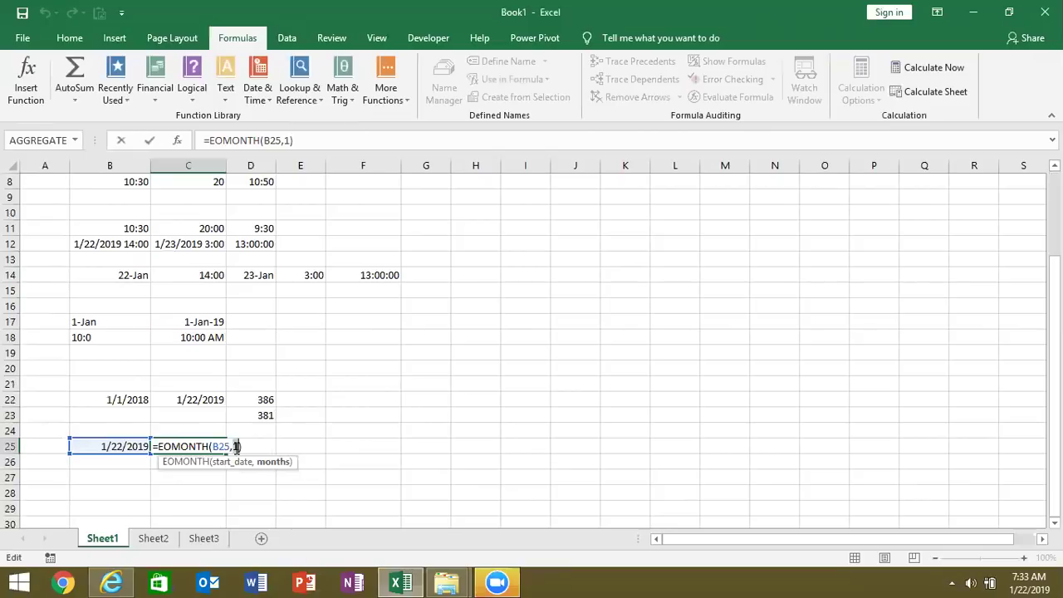
key("BackSpace")
type("2")
key("BackSpace")
type("-1")
key("Return")
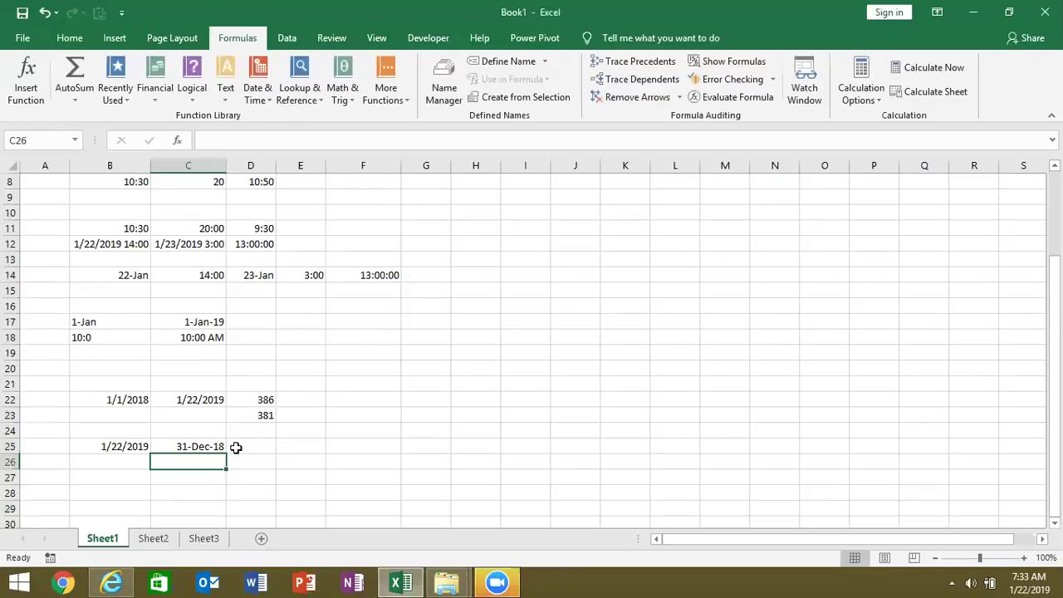
key("Down")
key("Down")
key("Down")
key("Down")
key("Down")
left_click(198, 383)
key("Down")
key("Down")
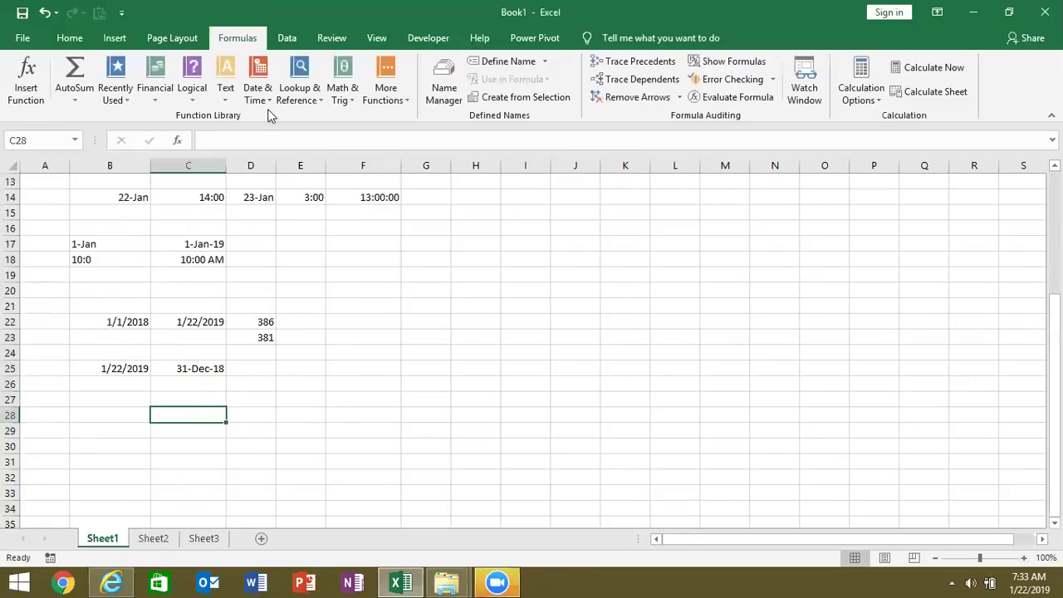
left_click(266, 103)
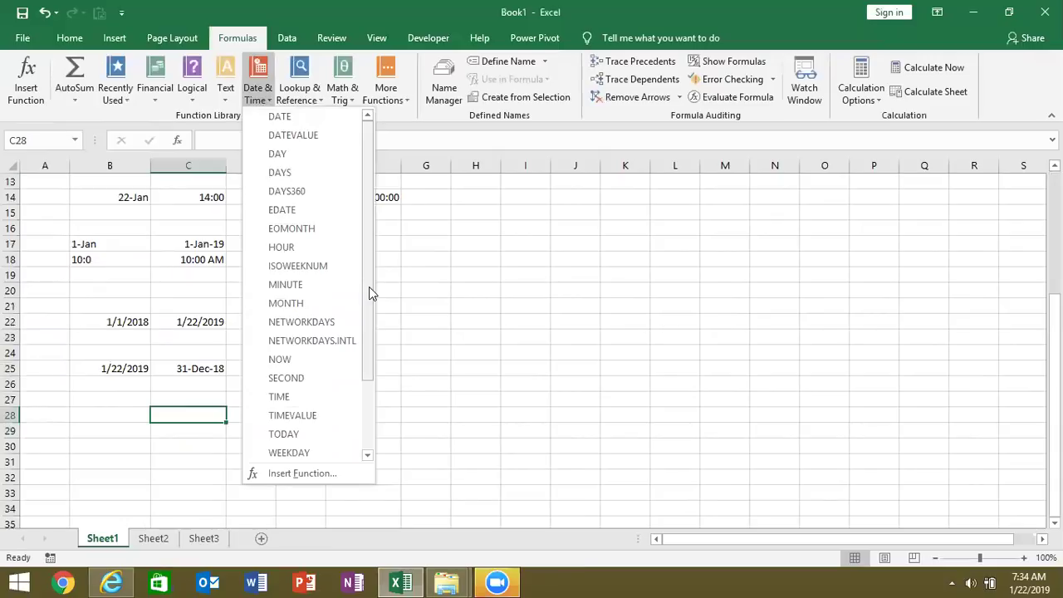
left_click_drag(369, 287, 373, 361)
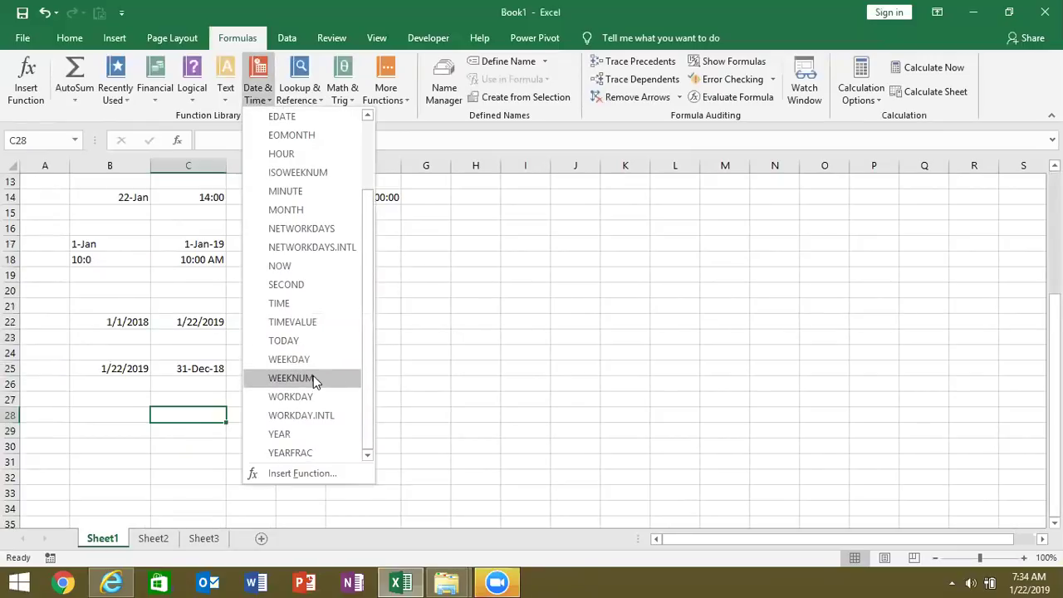
left_click(144, 433)
Enter 1/1 in B27 and fill the dates down to B45, ending at 19-Jan.
left_click(95, 395)
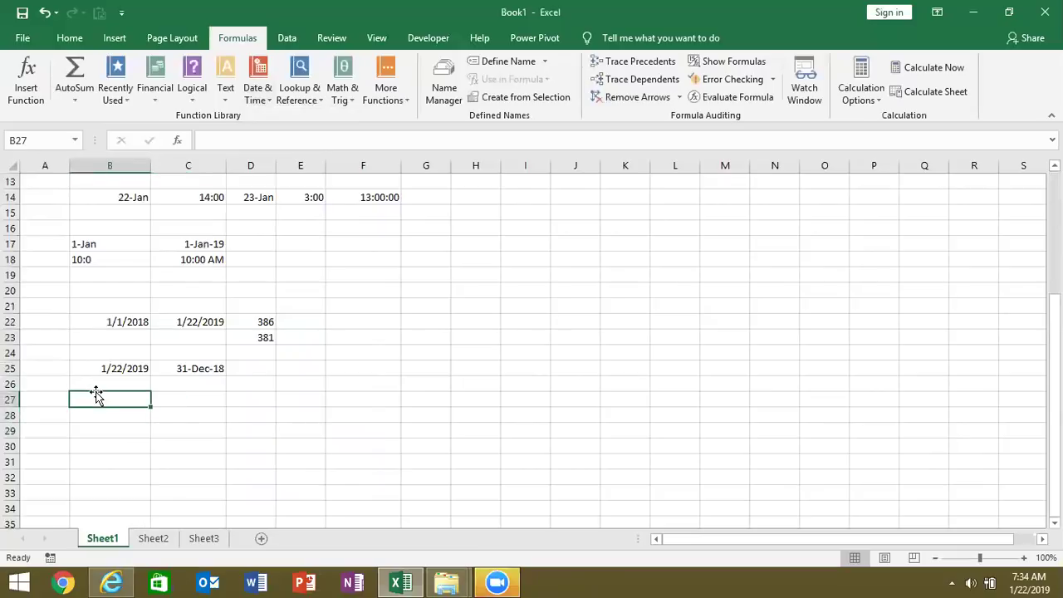
type("1/1")
key("Return")
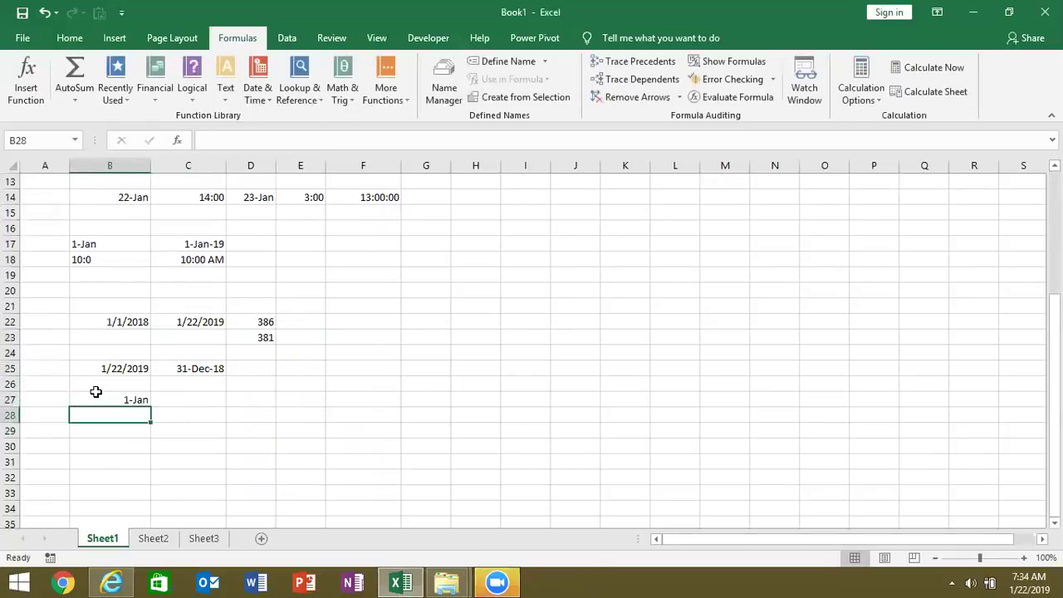
left_click(130, 400)
left_click_drag(151, 407, 152, 503)
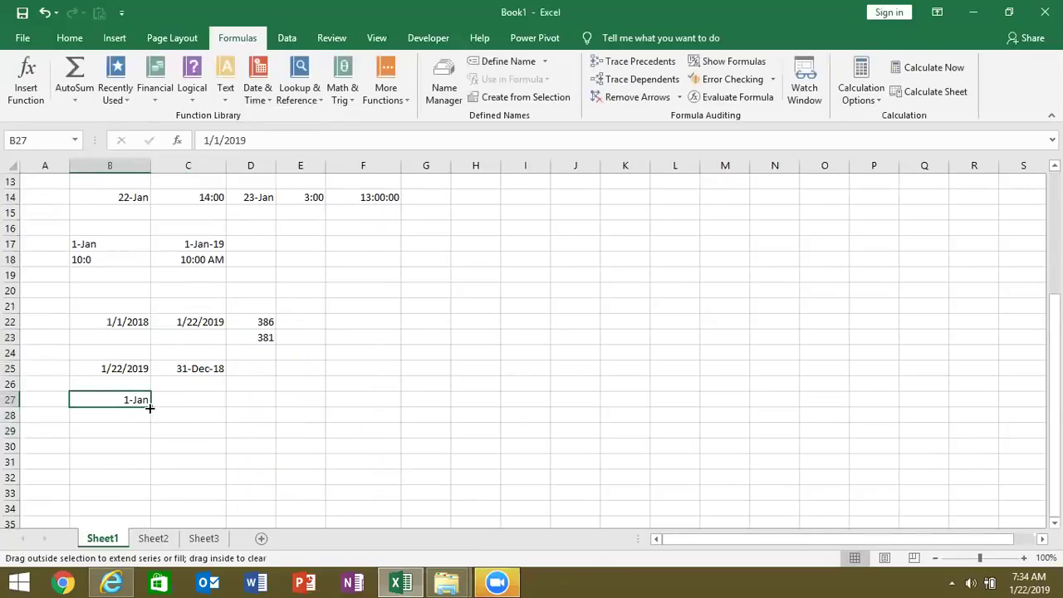
left_click_drag(158, 579, 159, 581)
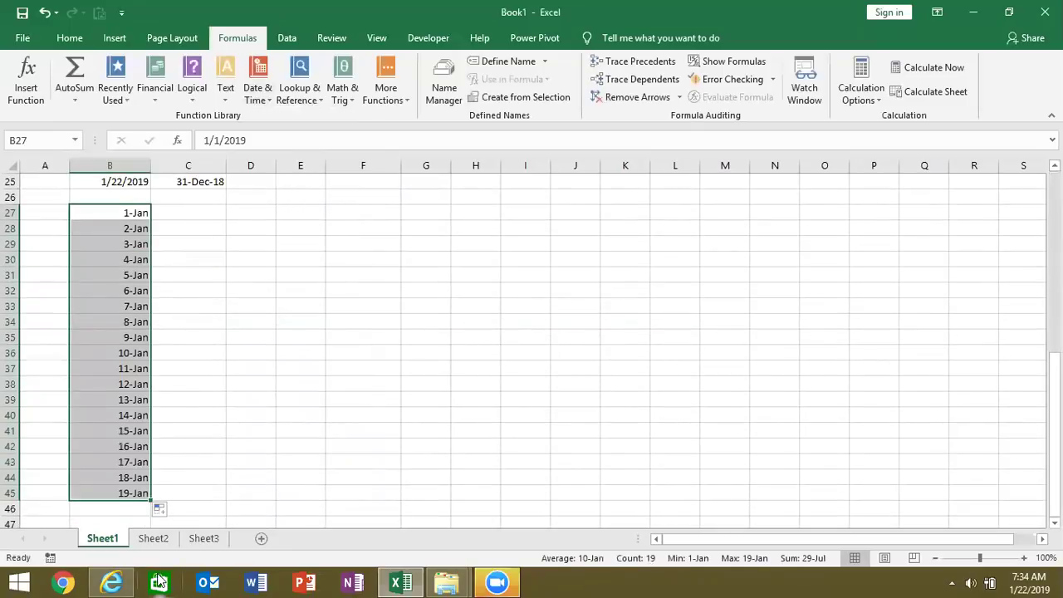
key("Up")
key("Up")
Enter =TEXT(B27,"DDD") in C27 and copy it down to C45 for weekday names.
key("Right")
key("Down")
key("Down")
type("=")
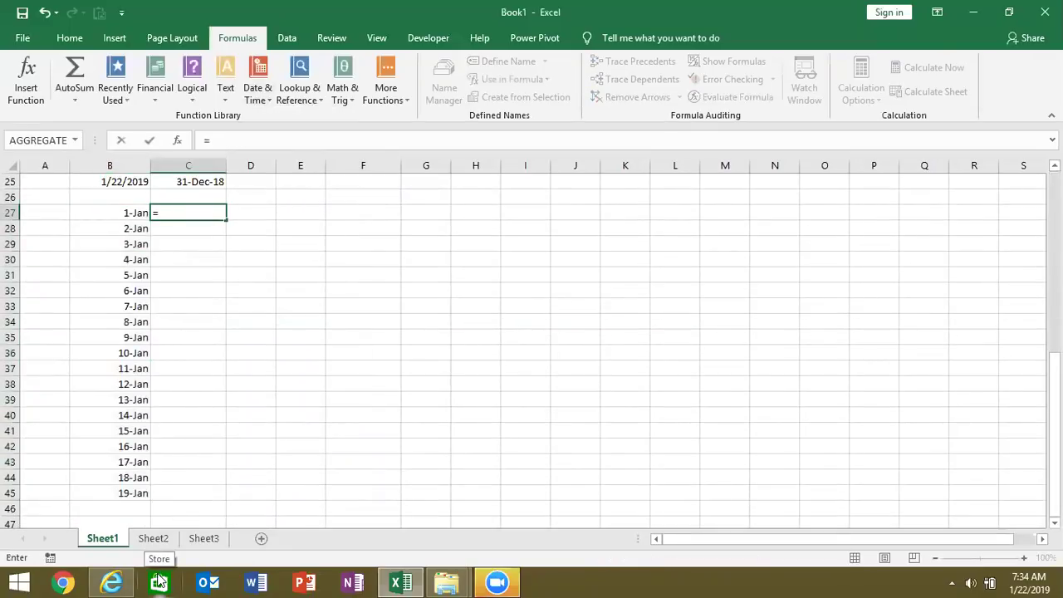
type("t")
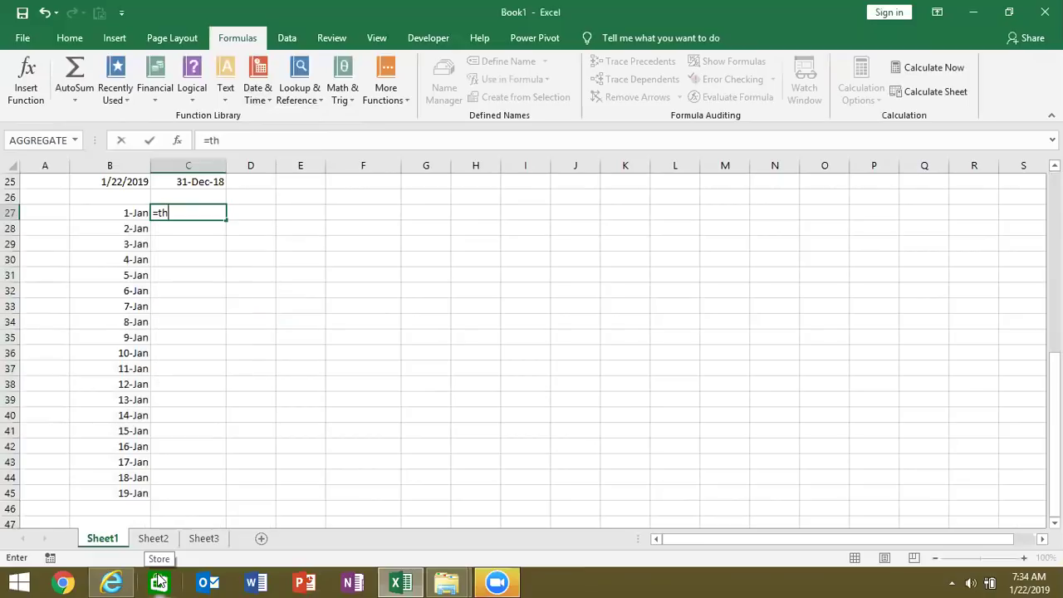
type("e")
key("Tab")
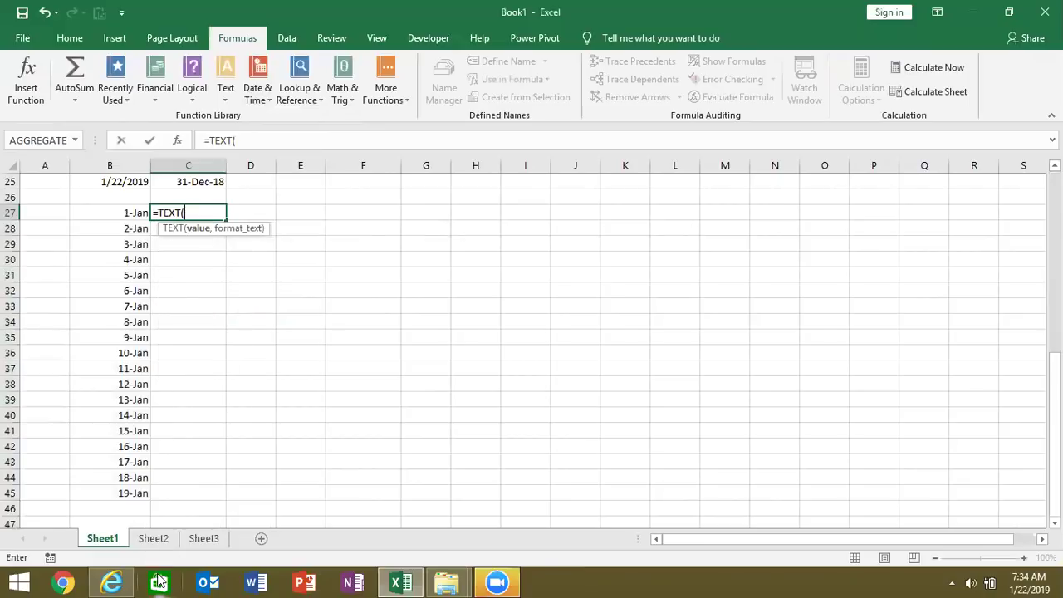
key("Left")
type(",")
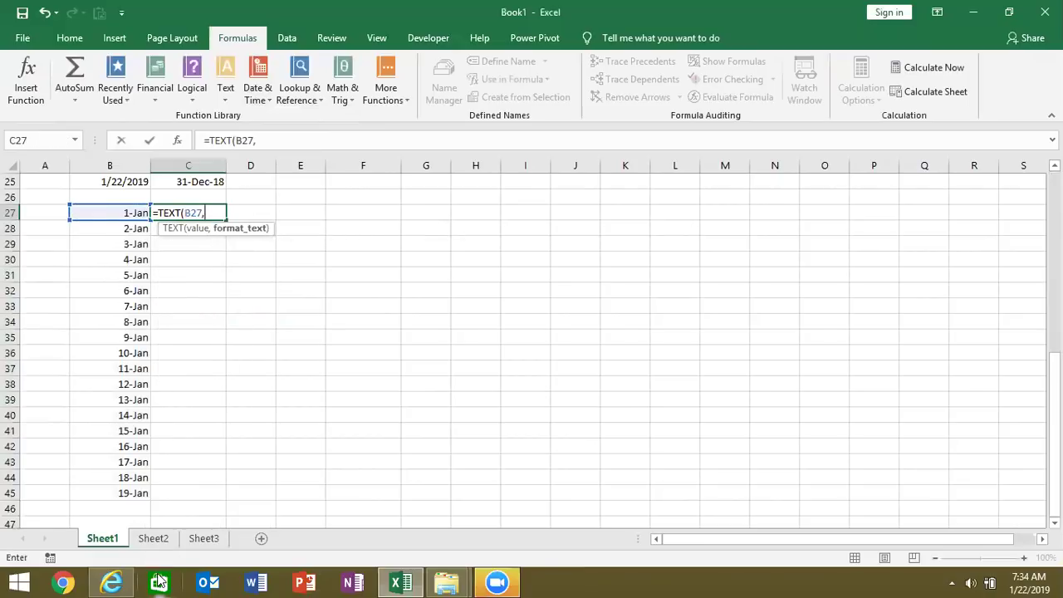
type("\"")
type("DDD")
type("\"")
key("ctrl+Return")
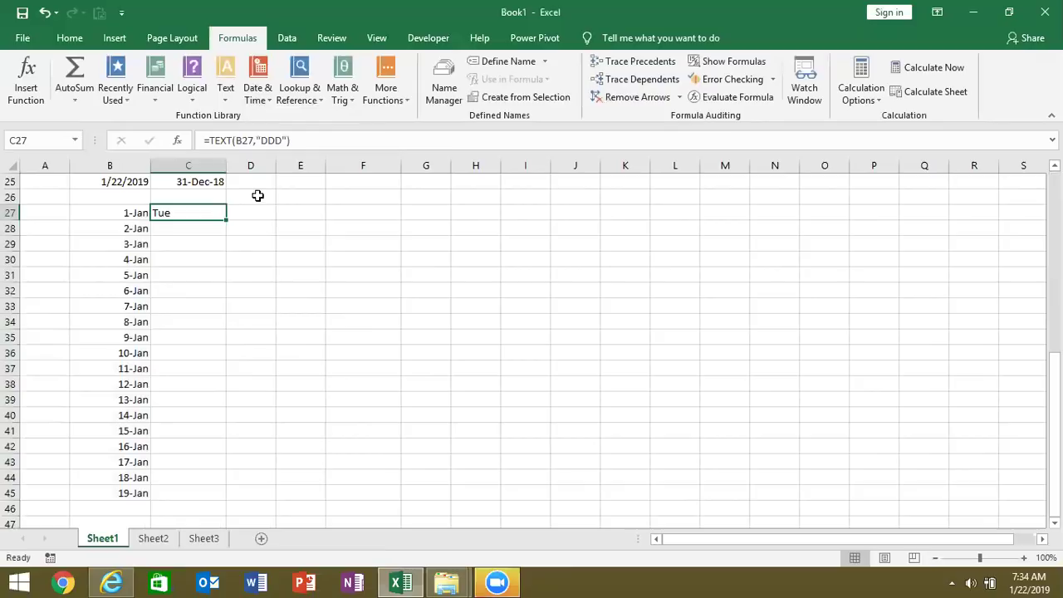
double_click(226, 224)
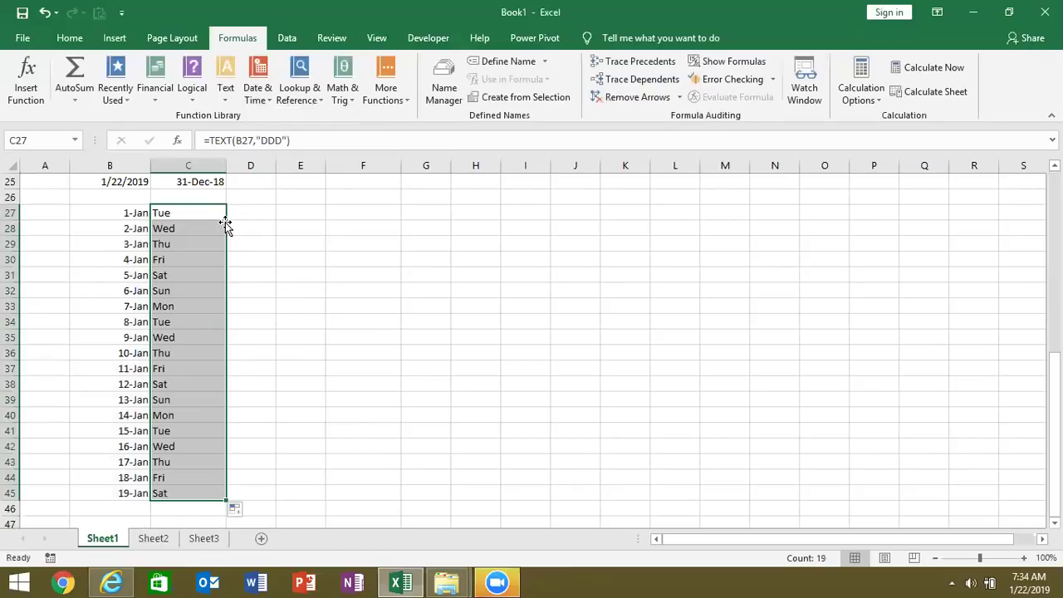
left_click(202, 244)
left_click(199, 264)
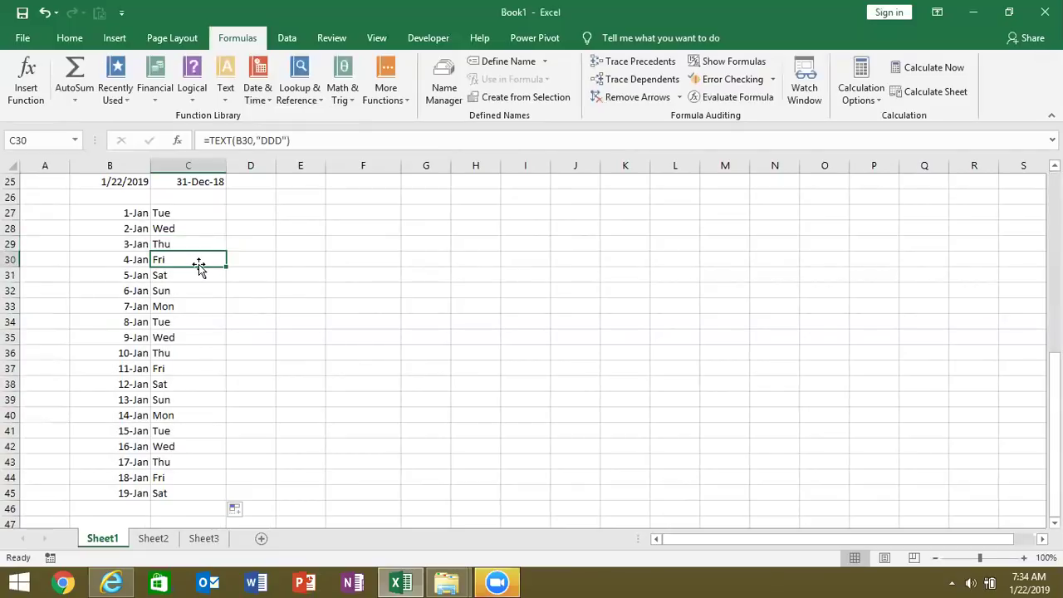
Enter test values 2 and 3 in D27:D28, then clear them.
left_click(176, 215)
left_click(244, 212)
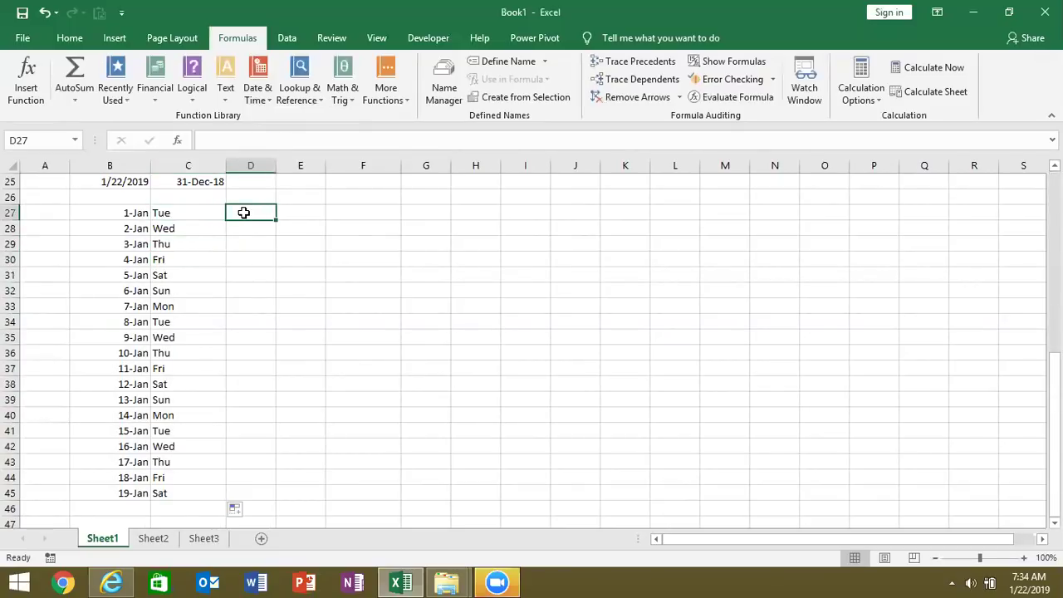
type("2")
key("Return")
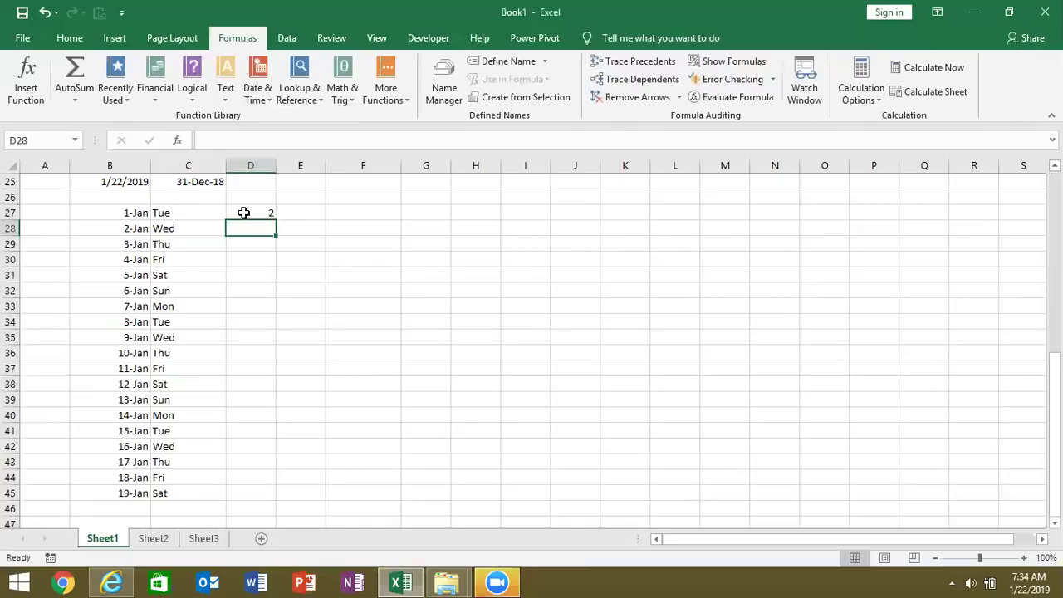
type("3")
key("Return")
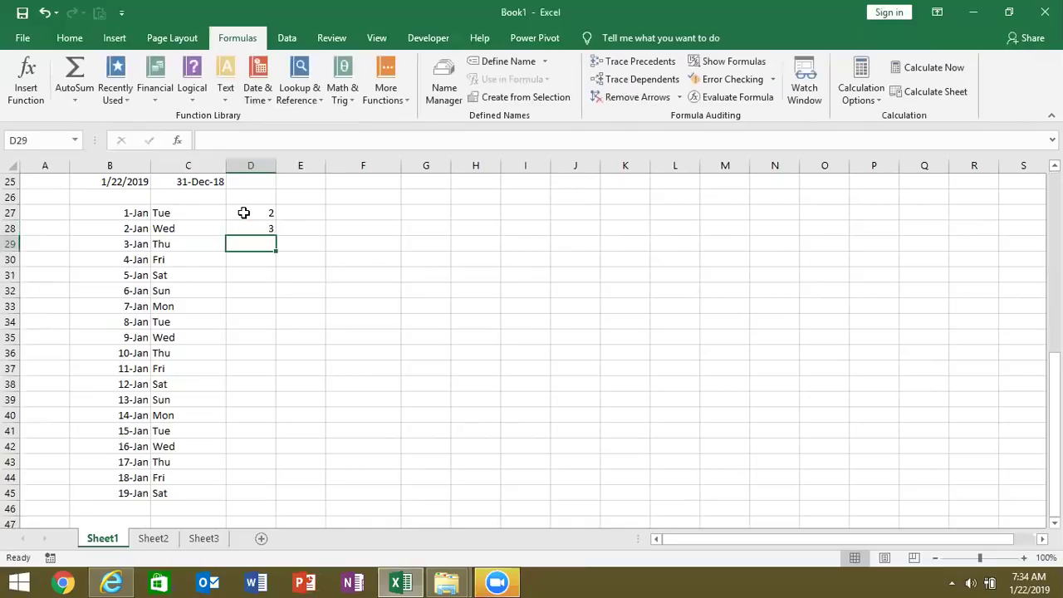
key("Up")
key("Up")
key("shift+Down")
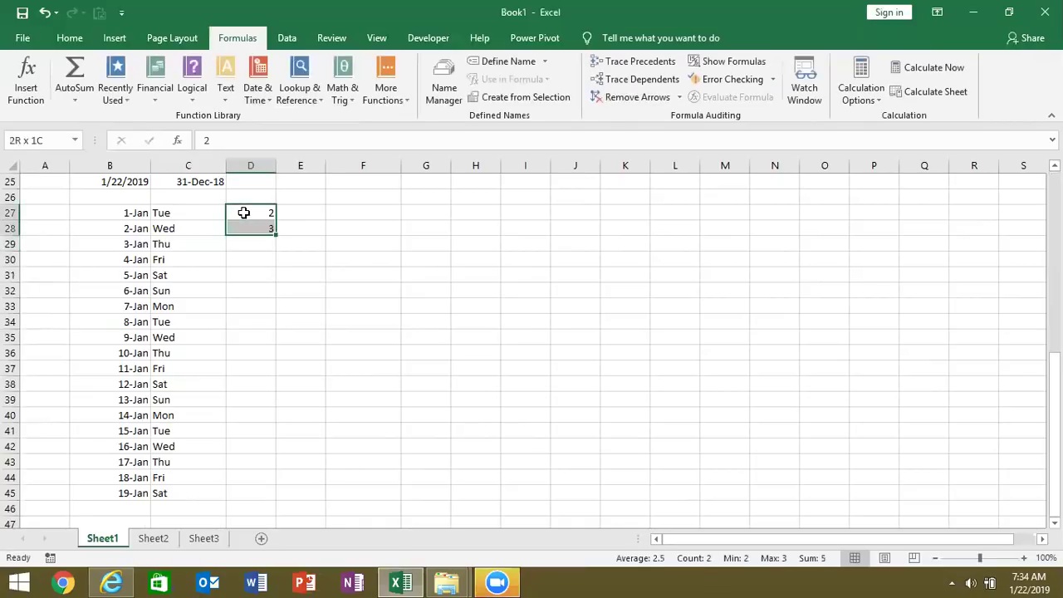
key("Delete")
Enter =WEEKDAY(B27,2) in D27 and fill it down to D45.
left_click(243, 212)
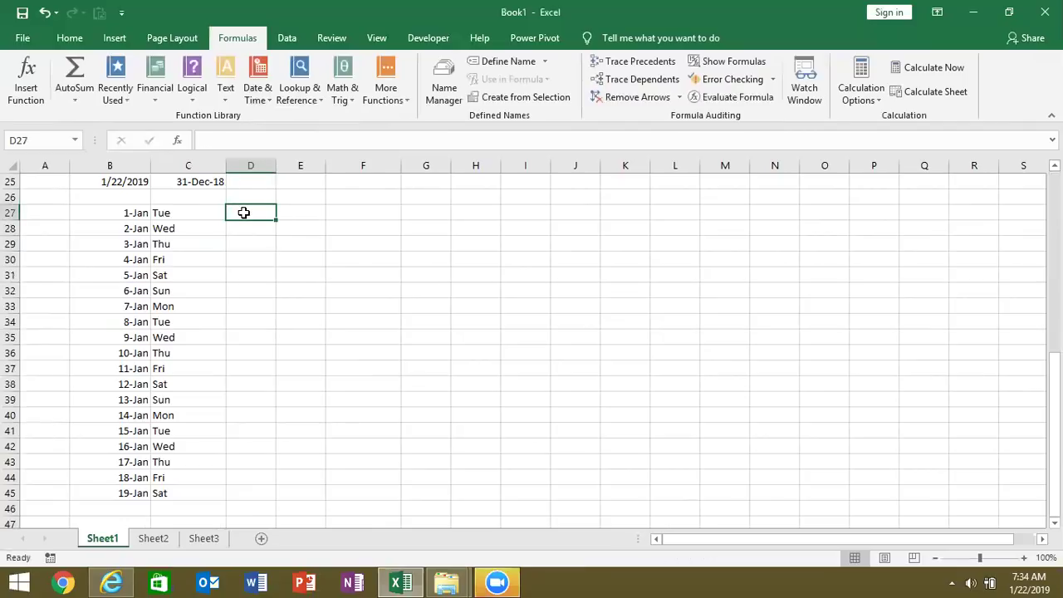
type("=wee")
key("Tab")
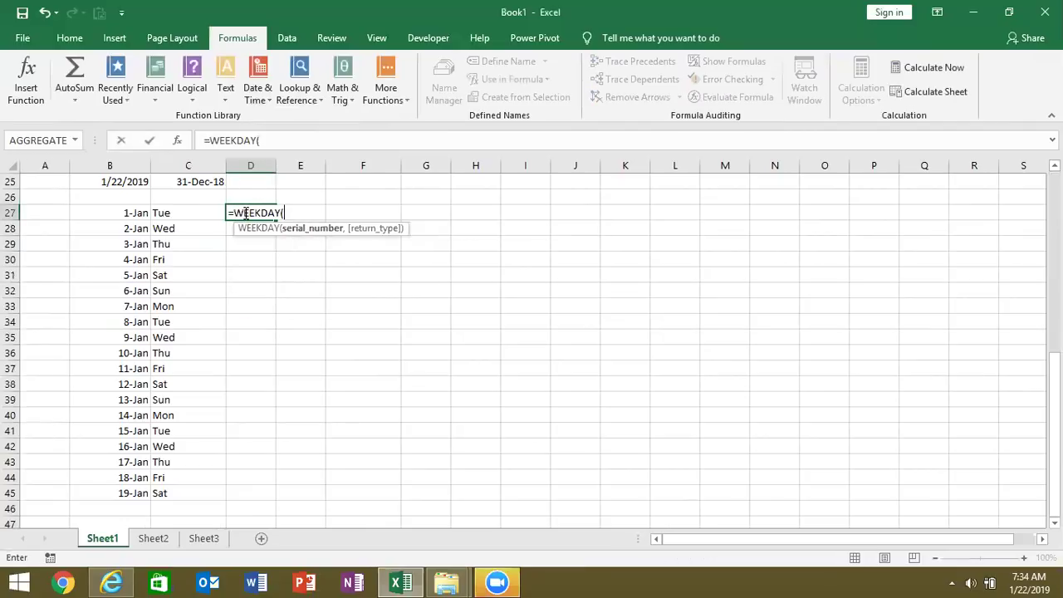
key("Left")
key("Left")
type(",")
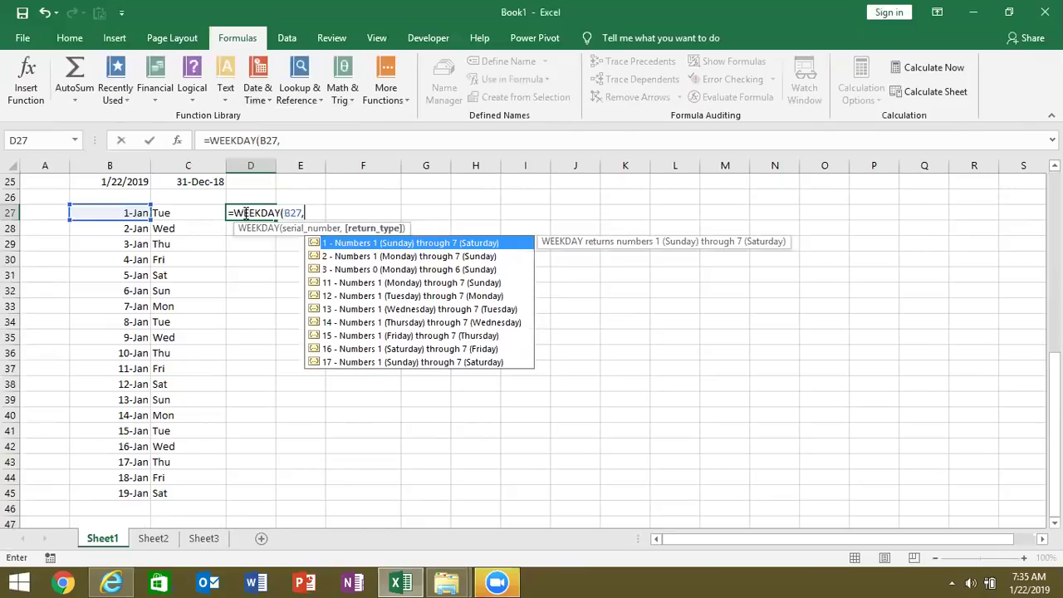
key("Down")
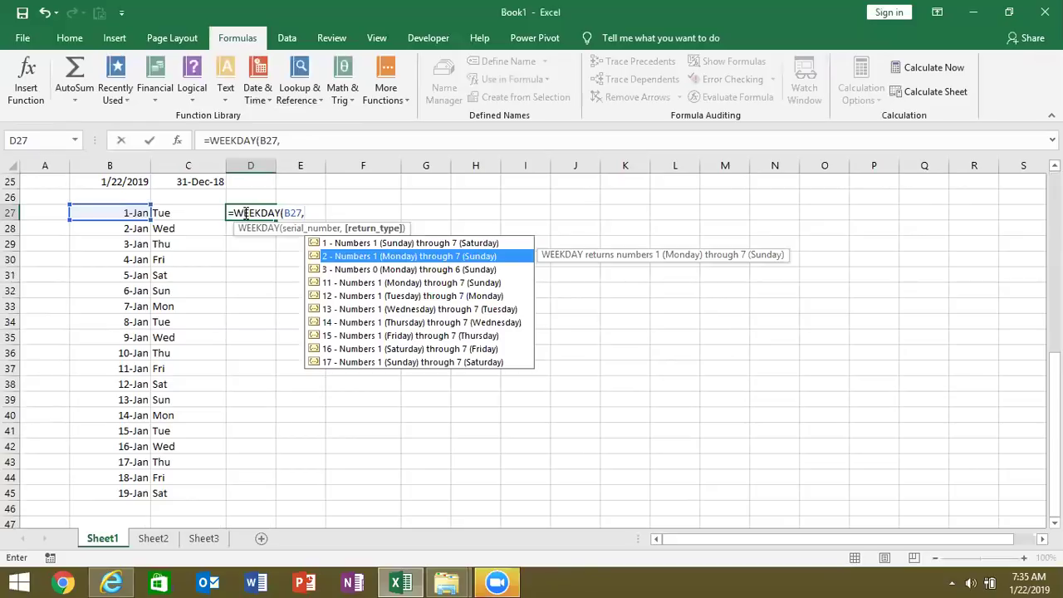
type("2")
key("Return")
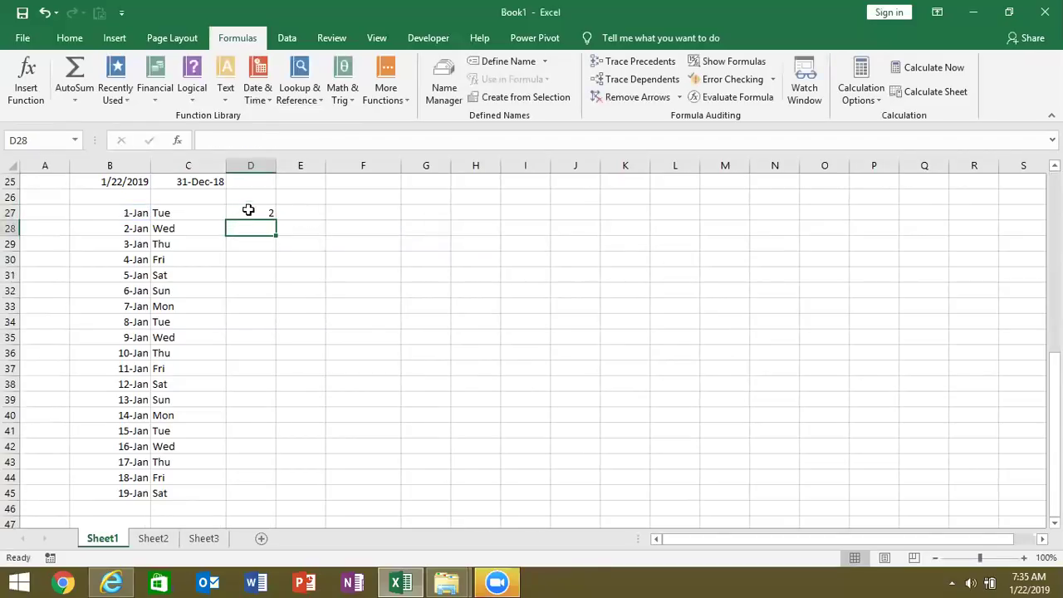
left_click(264, 213)
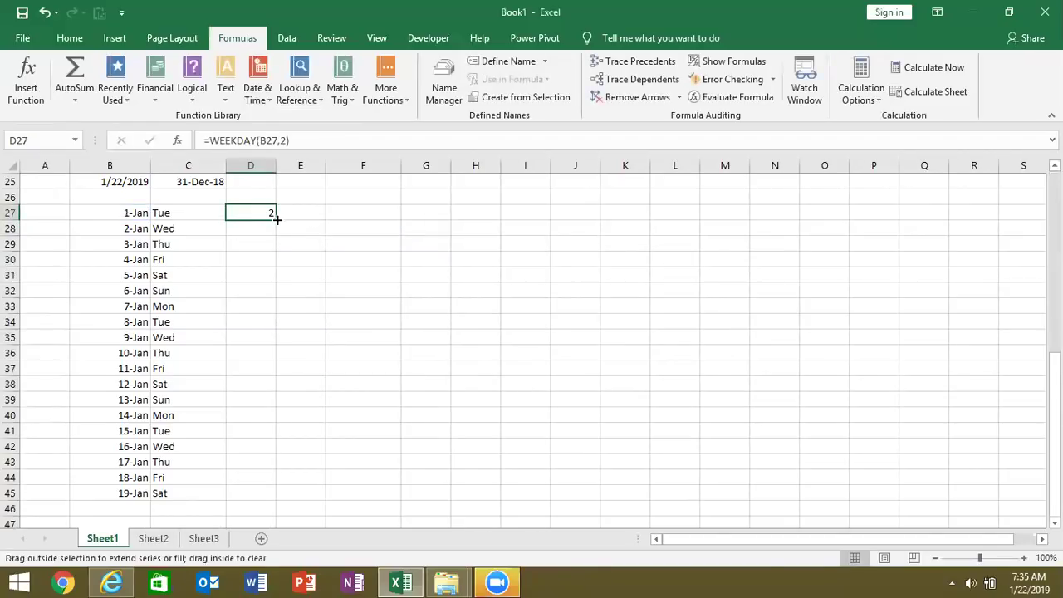
double_click(276, 219)
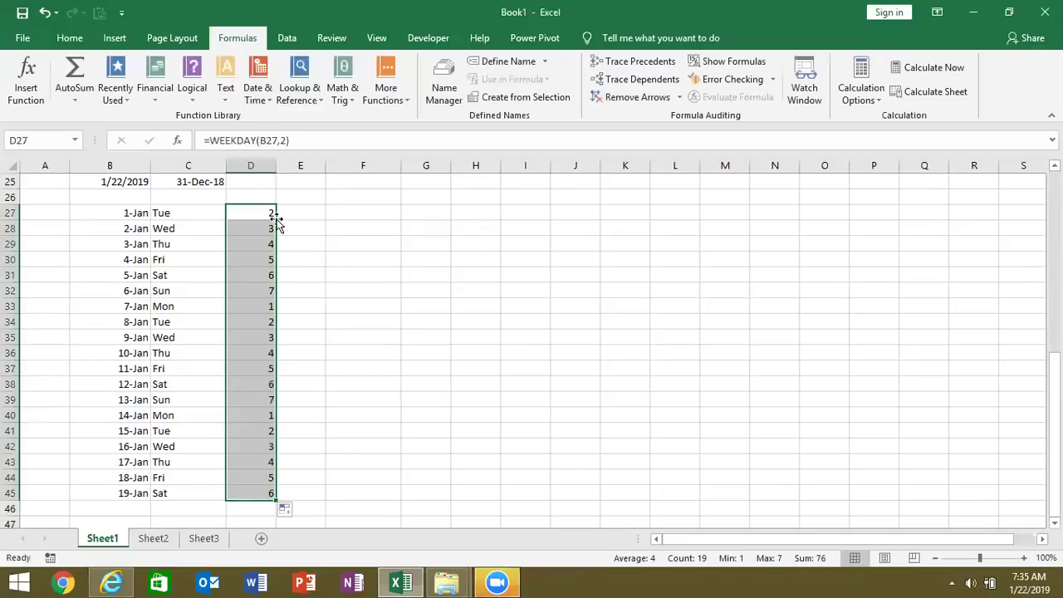
left_click(292, 224)
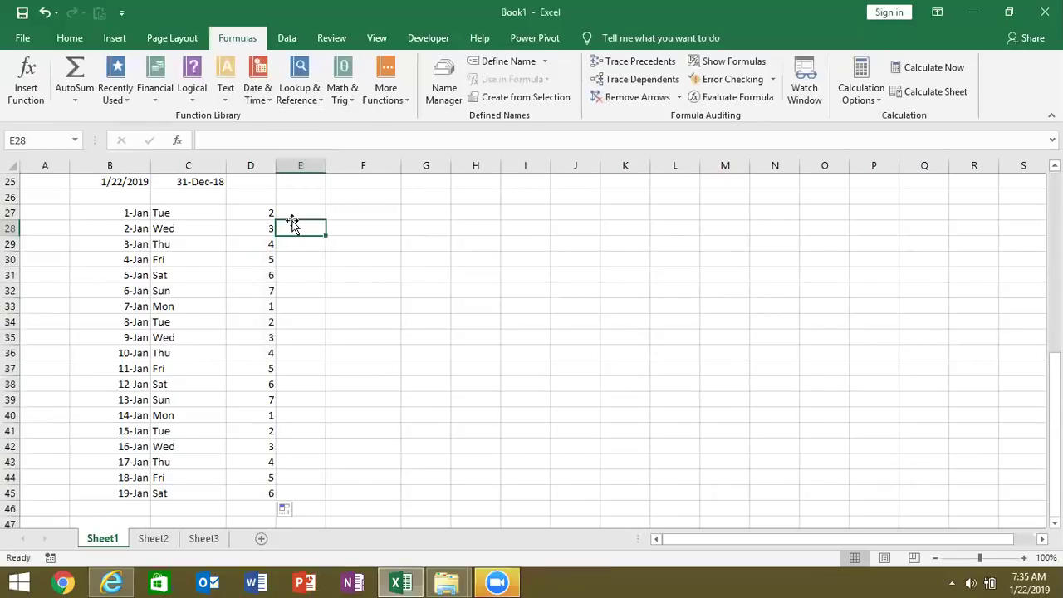
Enter =WEEKNUM(B27) in E27 and fill it down to E45.
key("Up")
type("=")
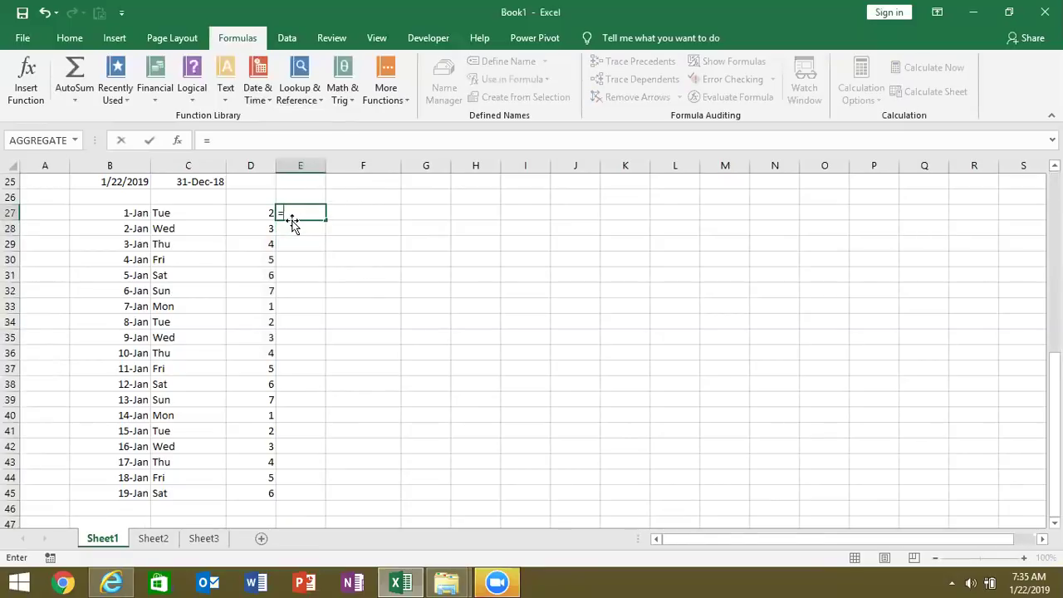
type("wee")
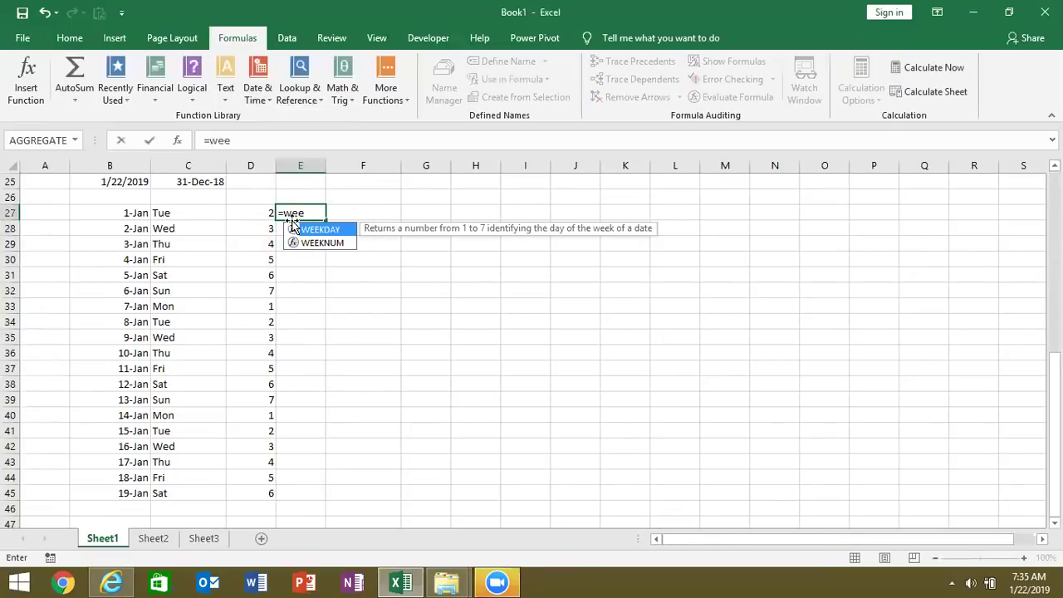
key("Down")
key("Tab")
key("Left")
key("Left")
key("Left")
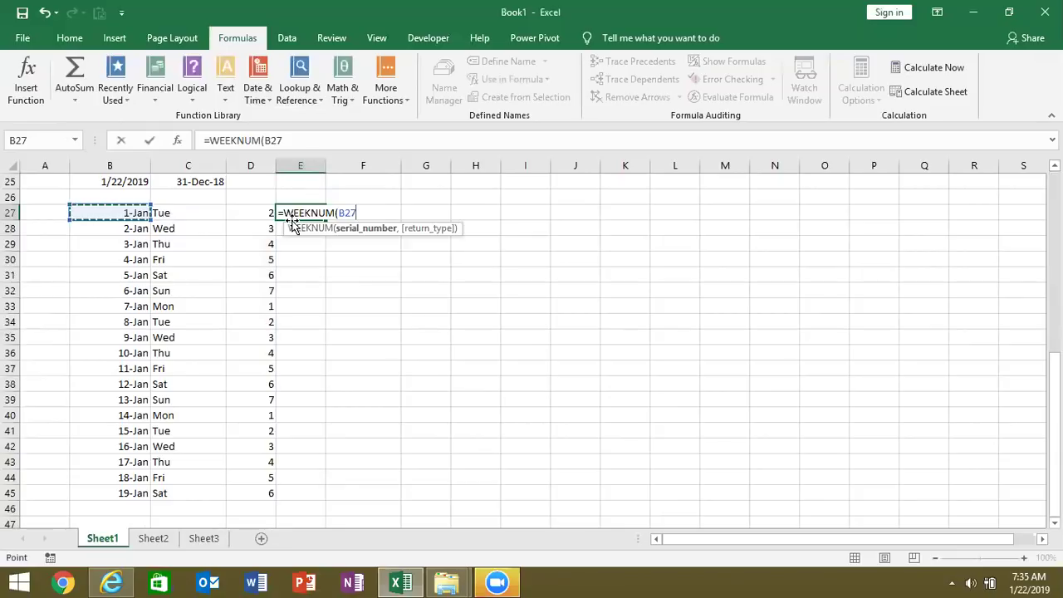
type(")")
key("ctrl+Return")
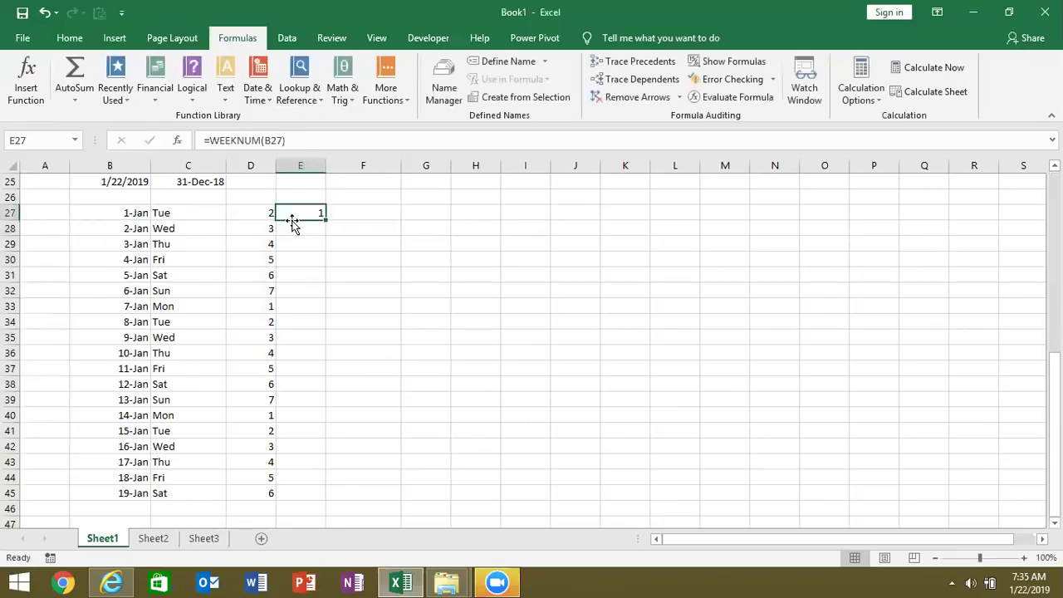
double_click(326, 219)
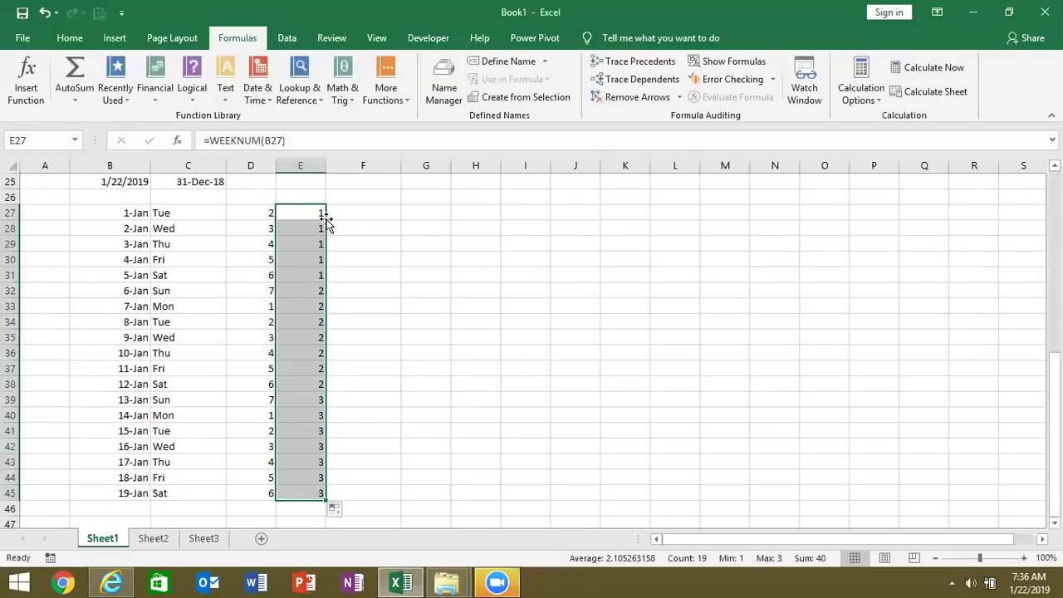
left_click(327, 218)
Step through columns D and E to check the copied weekday and week-number formulas.
key("Left")
key("Left")
key("Down")
key("Down")
key("Down")
key("Down")
key("Down")
key("Right")
key("Right")
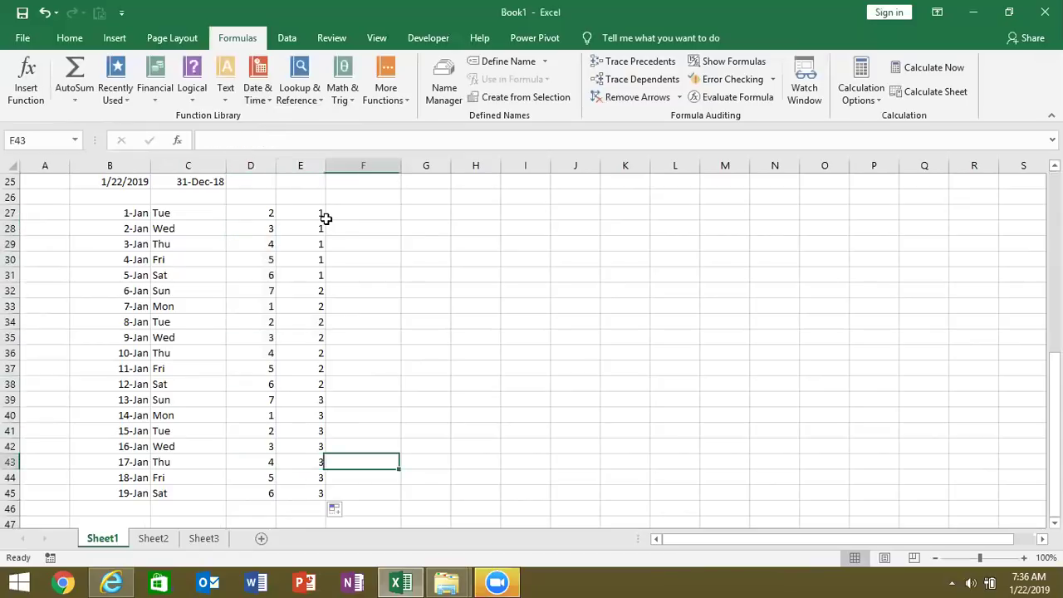
key("Left")
key("Down")
key("Down")
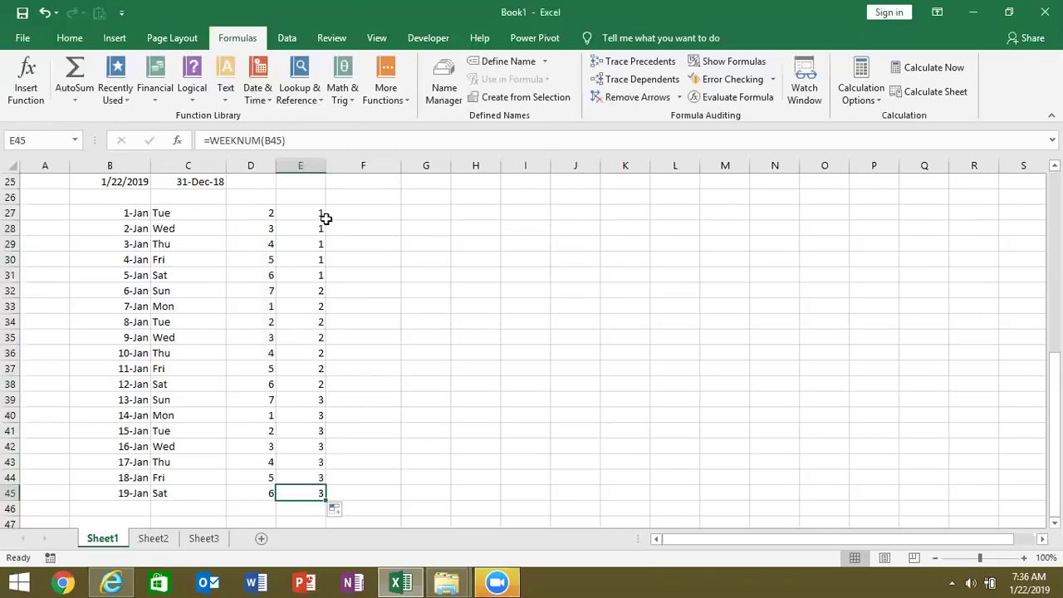
Enter the date 3/16 (16-Mar) in G29 and narrow column G to fit.
left_click(435, 242)
type("3/")
type("16")
key("Return")
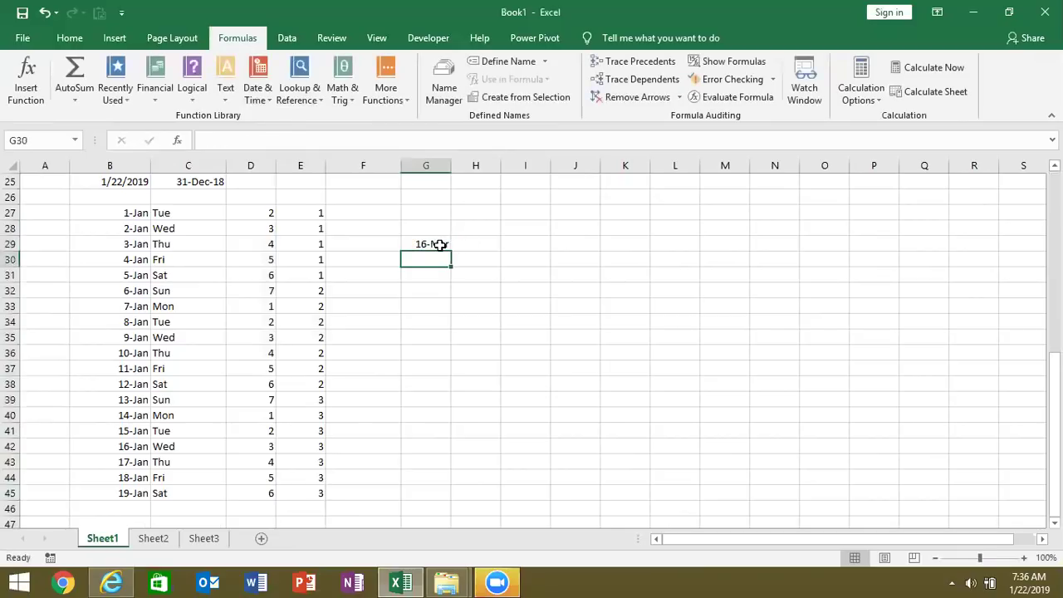
left_click(439, 244)
left_click(461, 244)
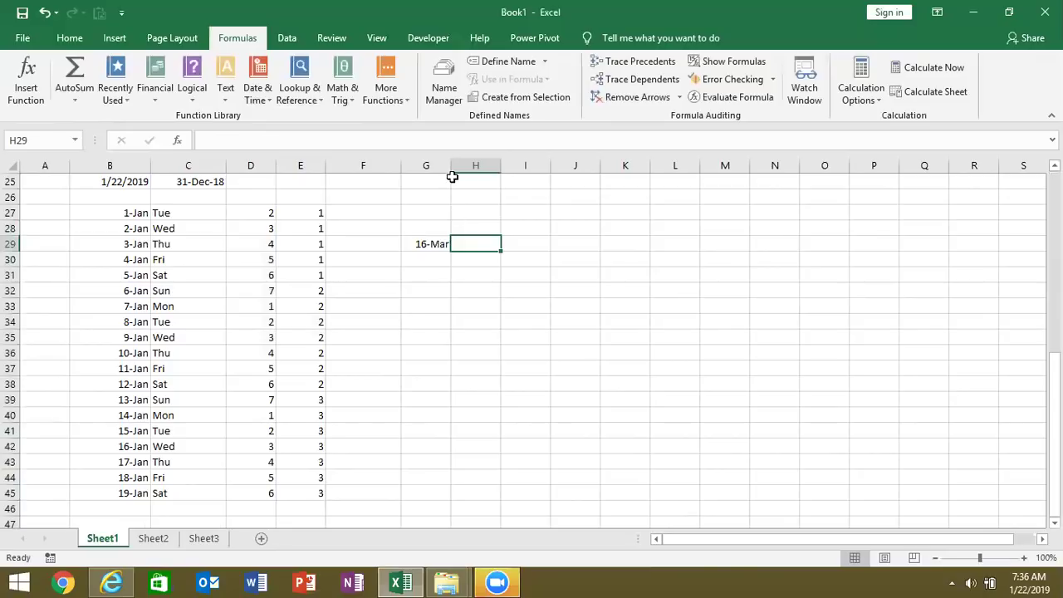
mouse_move(450, 166)
left_mouse_down()
mouse_move(440, 166)
mouse_move(453, 165)
left_mouse_up()
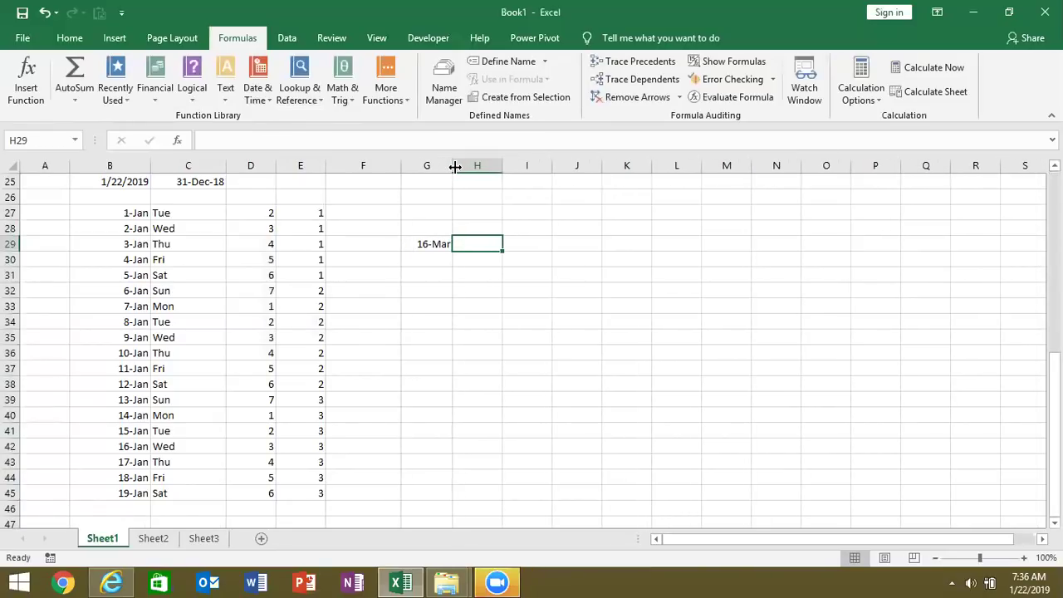
Enter =WEEKNUM(G29) in H29, returning week 11.
type("=")
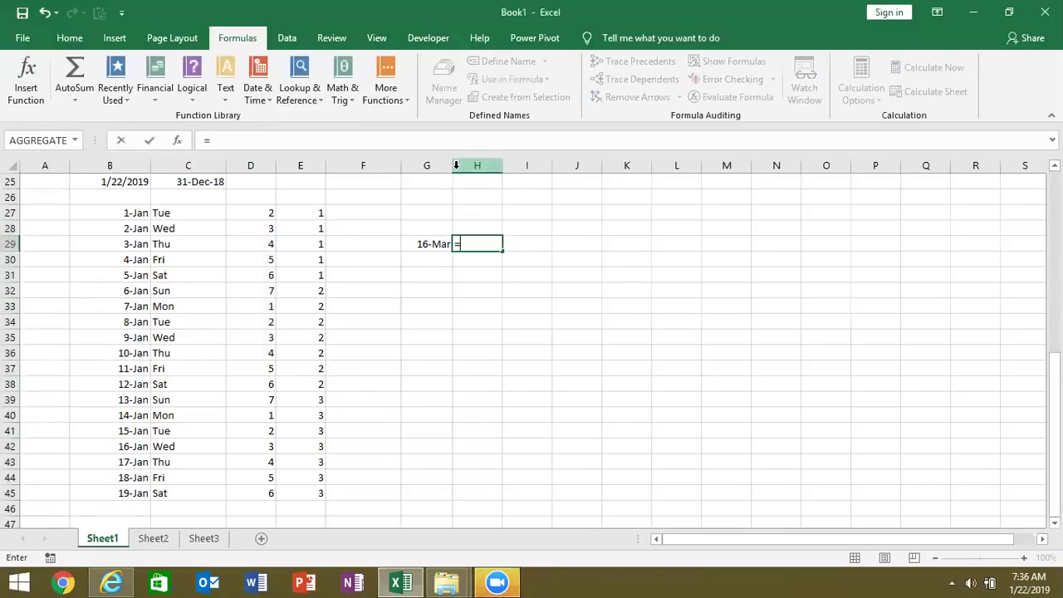
type("wee")
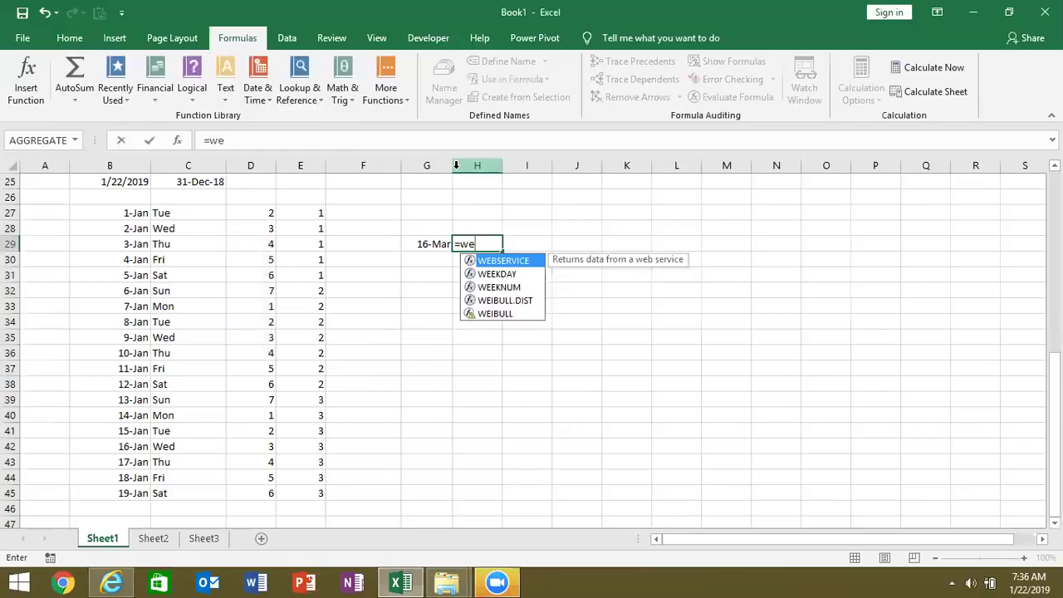
key("Down")
key("Tab")
key("Left")
key("Return")
key("Up")
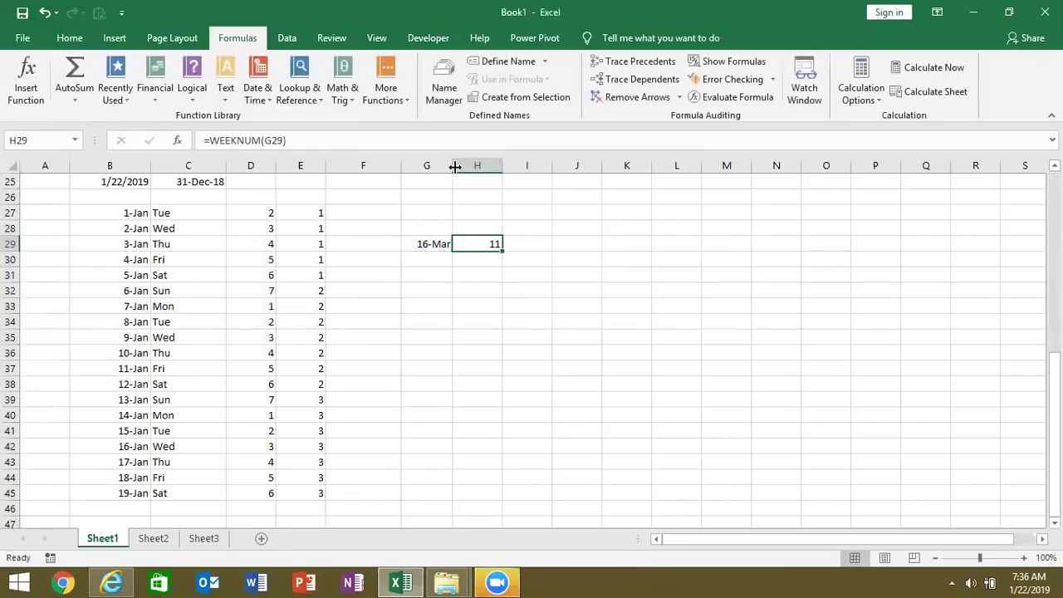
key("Left")
key("Down")
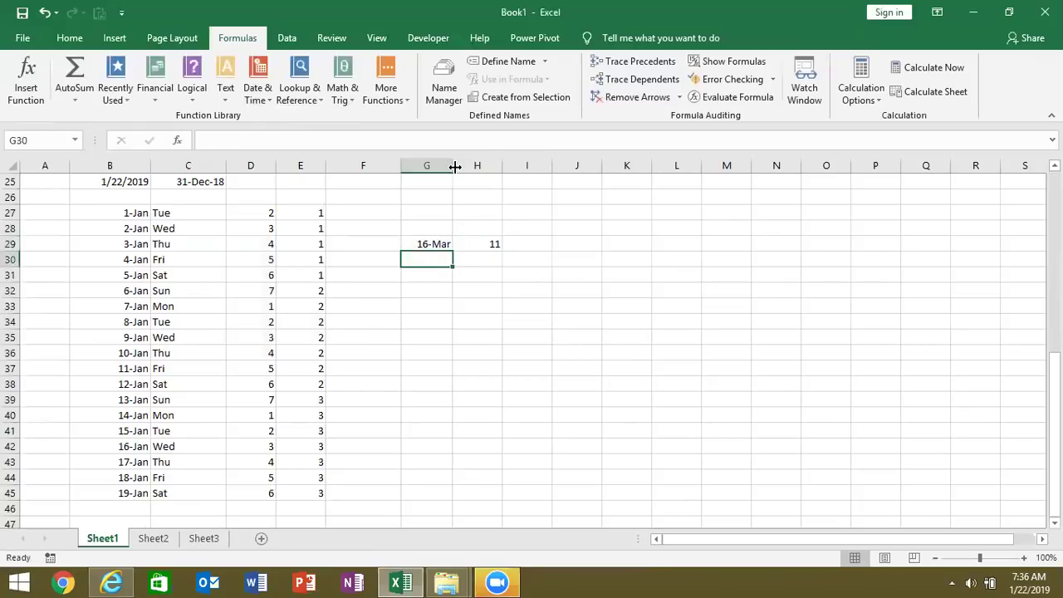
Begin a new WEEKNUM formula in I29.
key("Right")
key("Right")
key("Up")
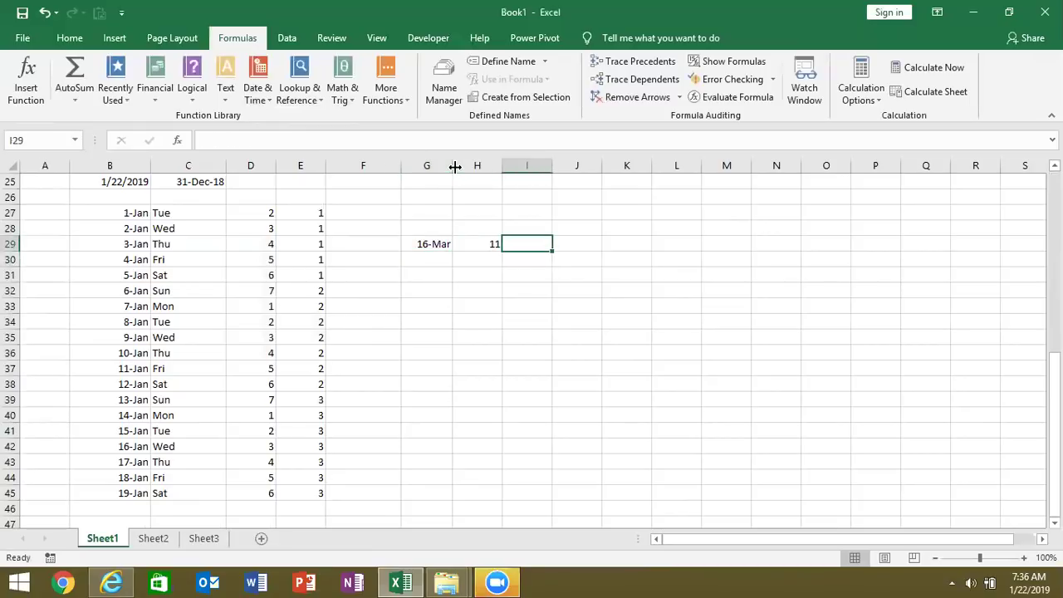
type("=")
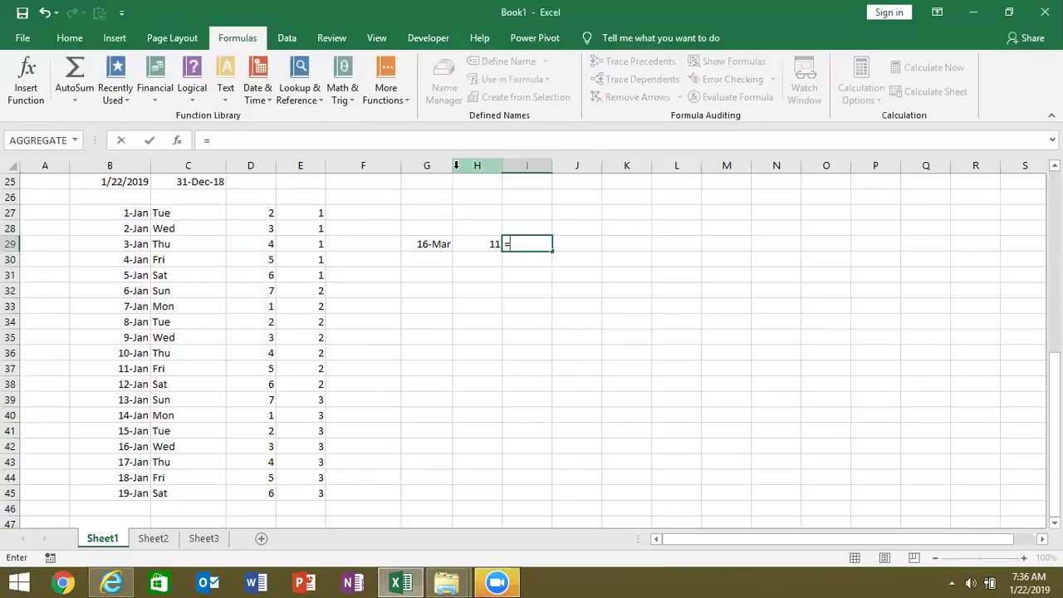
type("we")
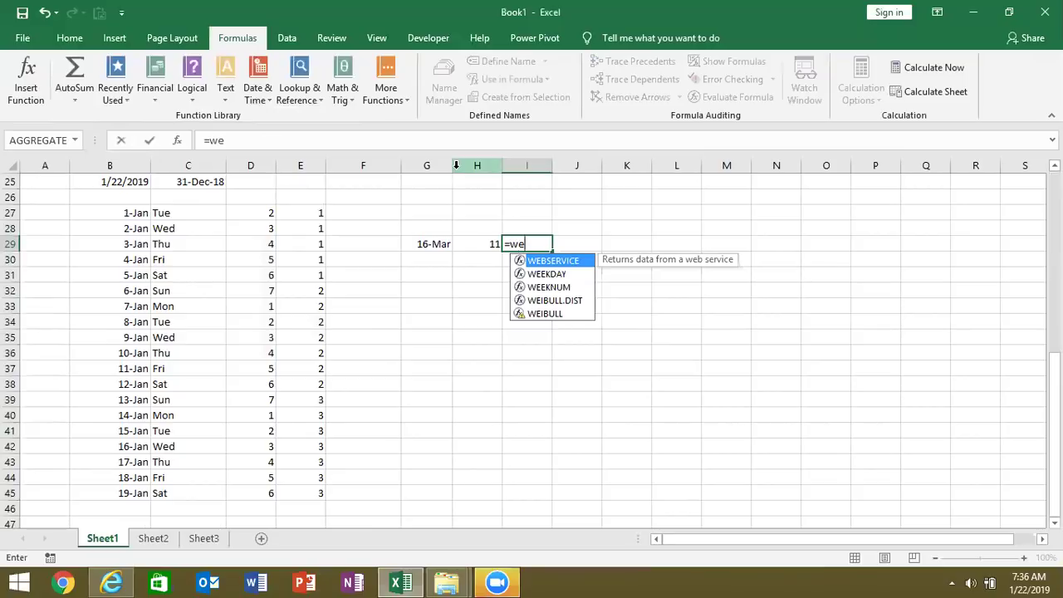
Complete =WEEKNUM(EOMONTH(G29,-1)) in I29, accepting Excel's bracket fix, to return week 9.
key("Down")
key("Down")
key("Down")
key("Up")
key("Tab")
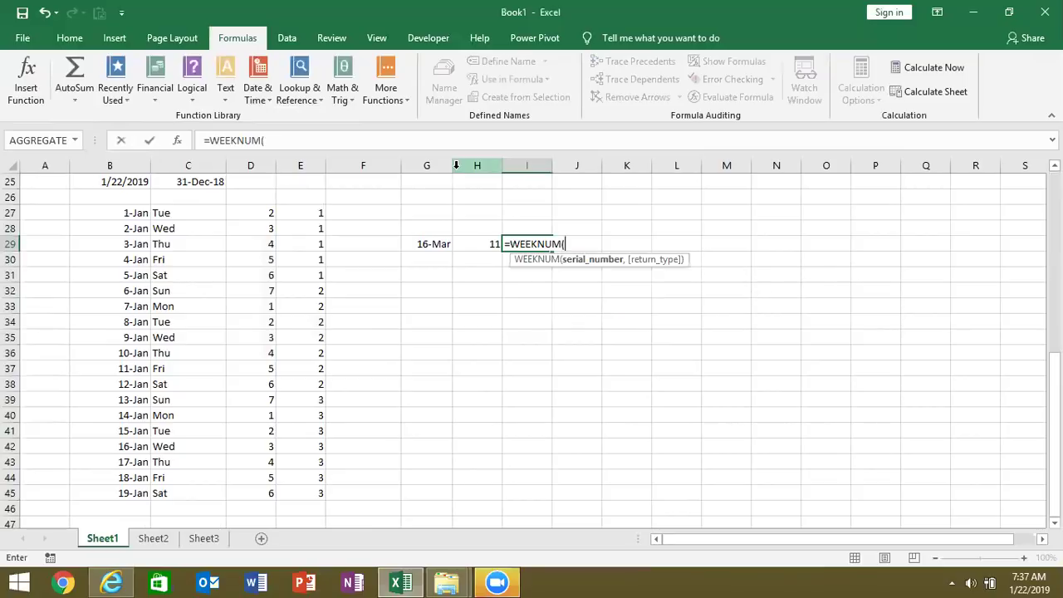
type("eo")
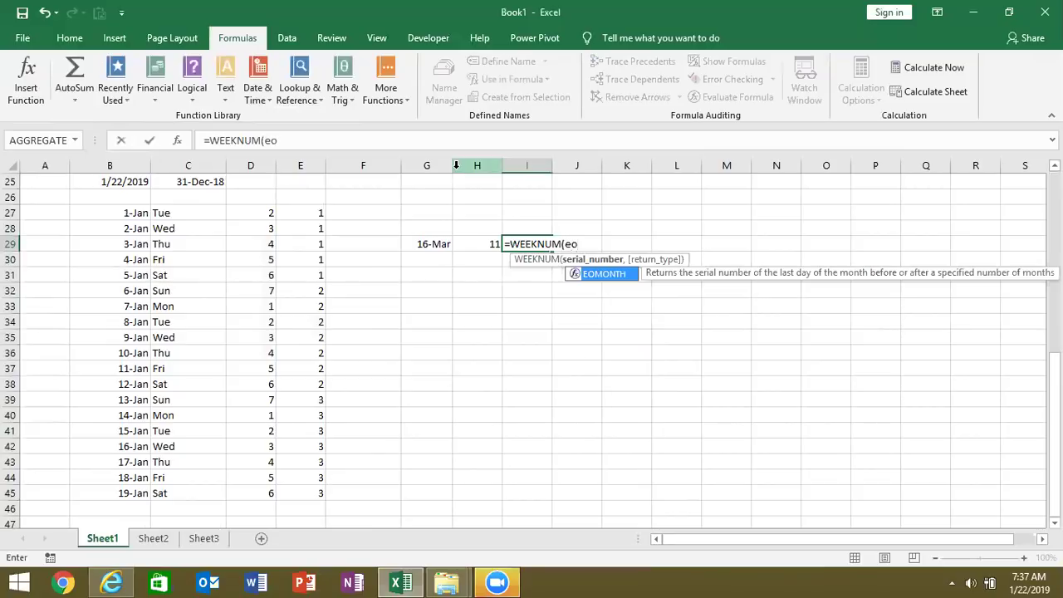
key("Tab")
left_click(434, 242)
type(",-1")
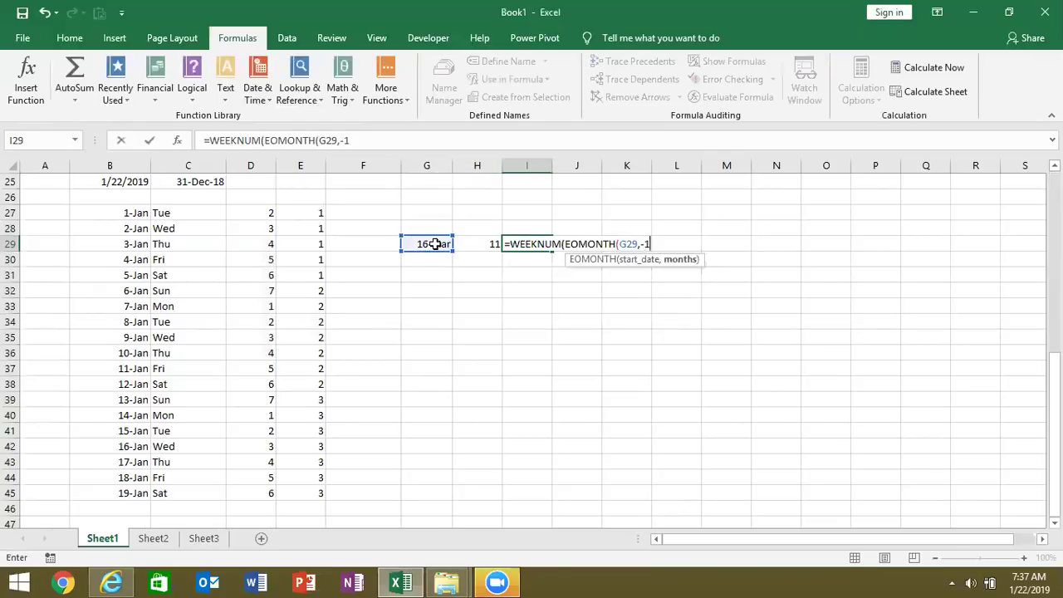
type(")")
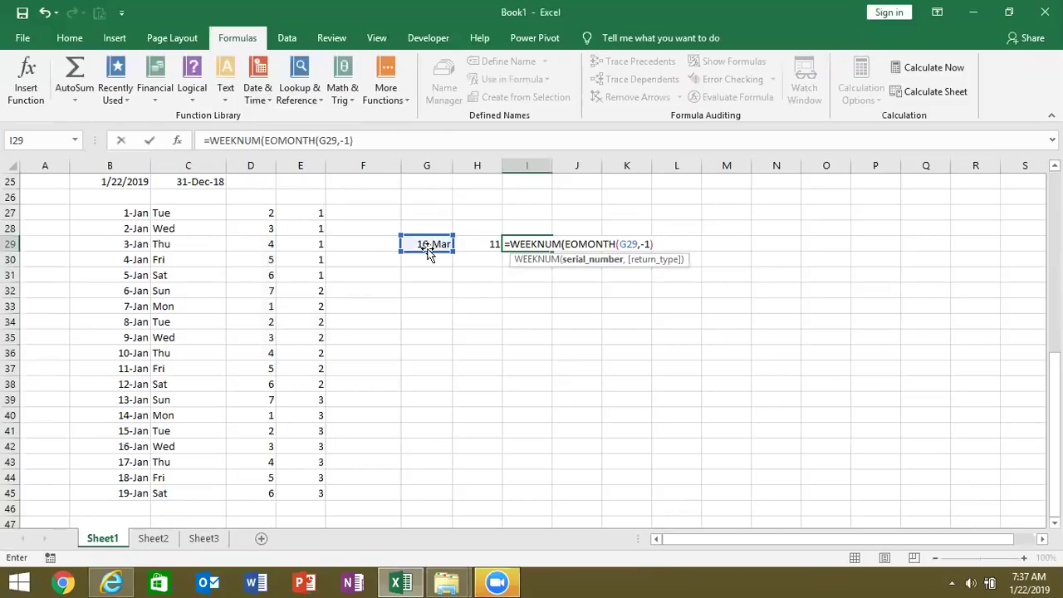
key("Return")
key("Return")
key("Up")
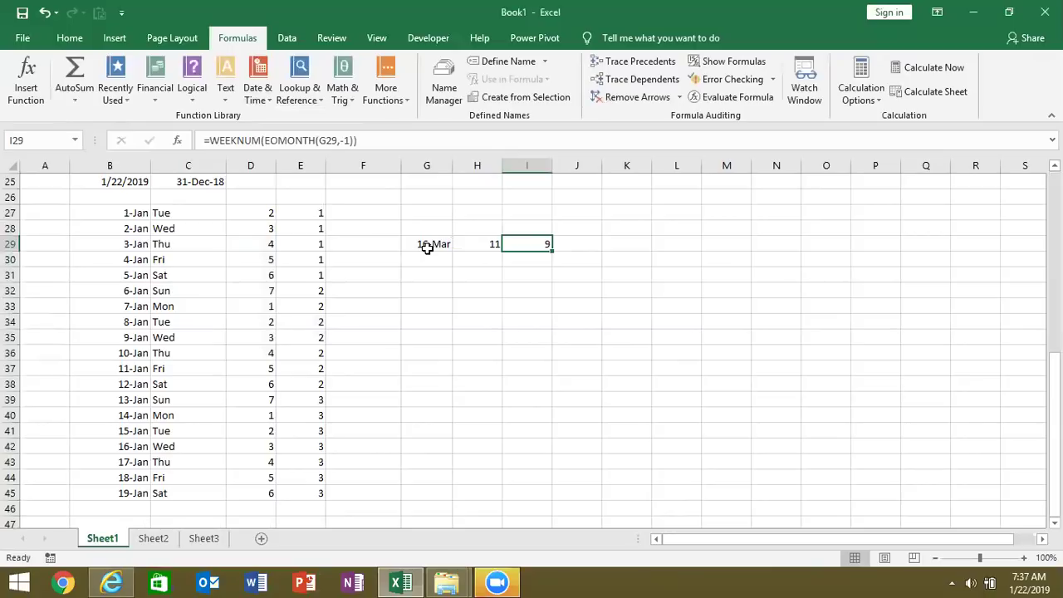
Enter =H29-I29 in J29.
key("Right")
type("=")
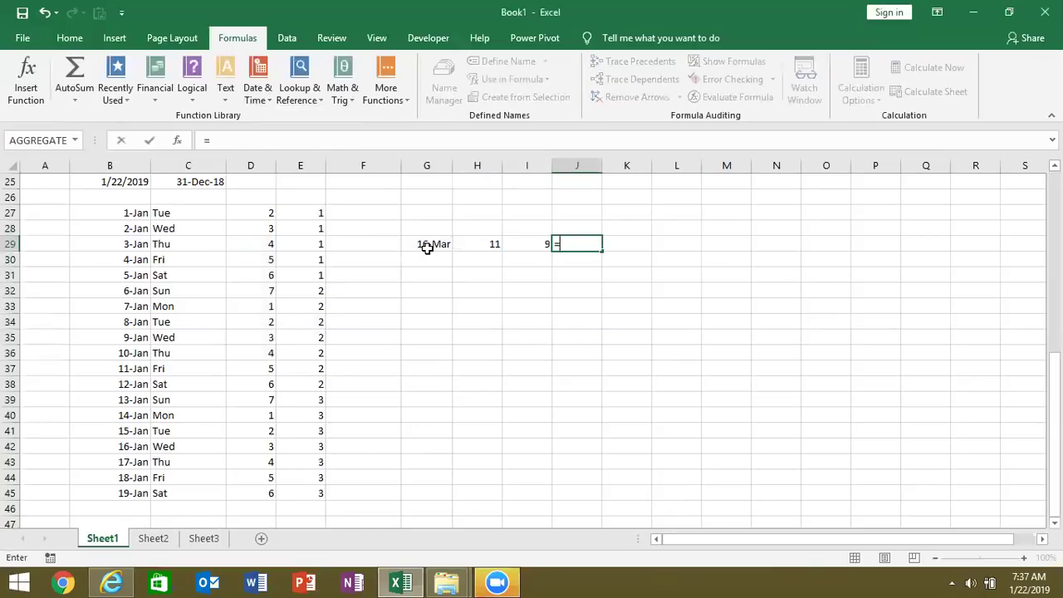
key("Left")
key("Left")
type("-")
key("Left")
key("Return")
key("Up")
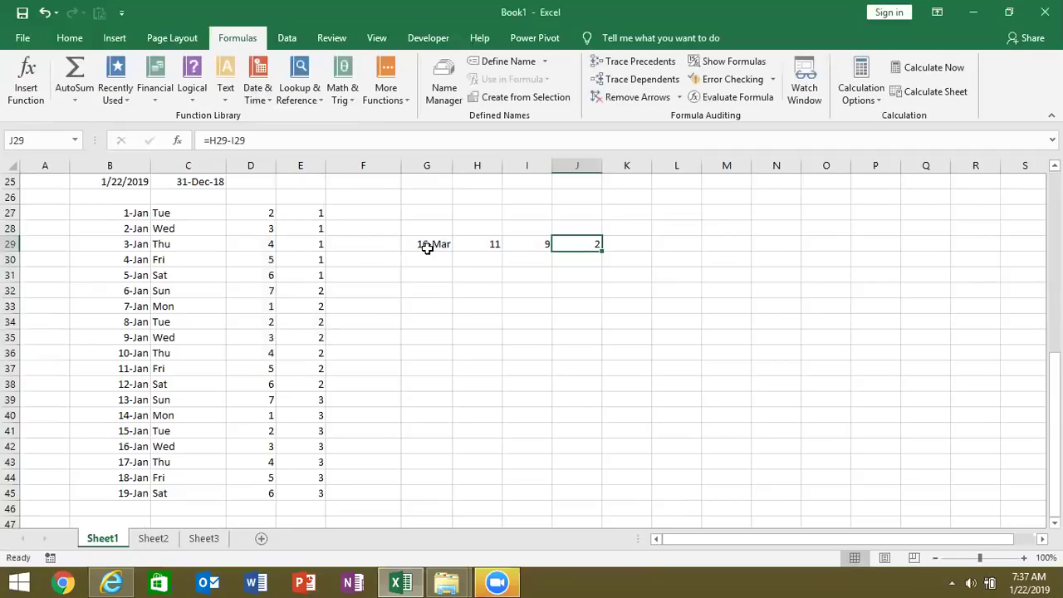
Append +1 to J29's formula in the formula bar.
left_click(291, 140)
type("+3")
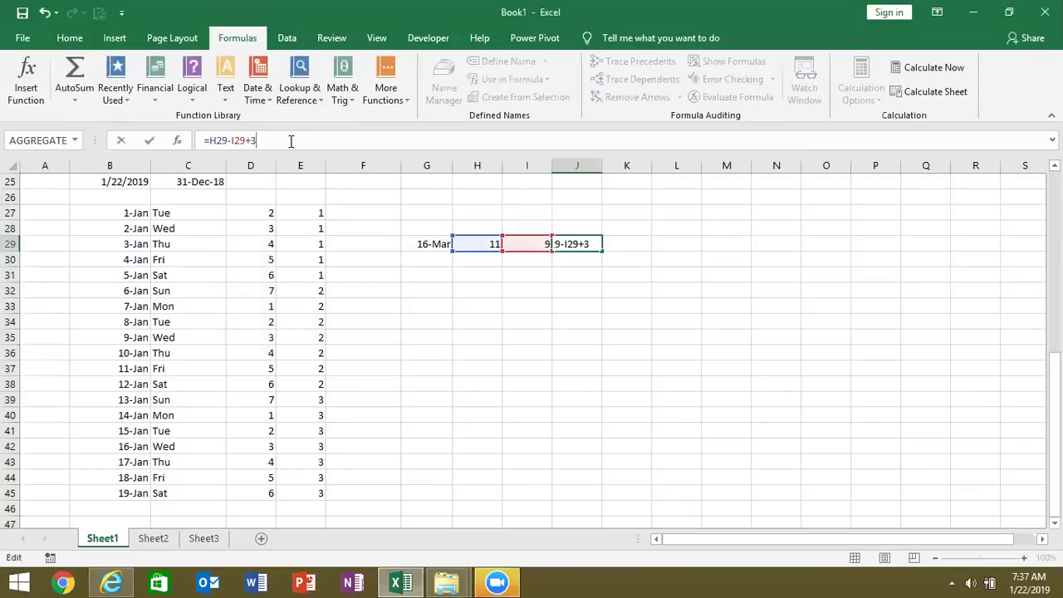
key("BackSpace")
type("1")
key("Return")
key("Up")
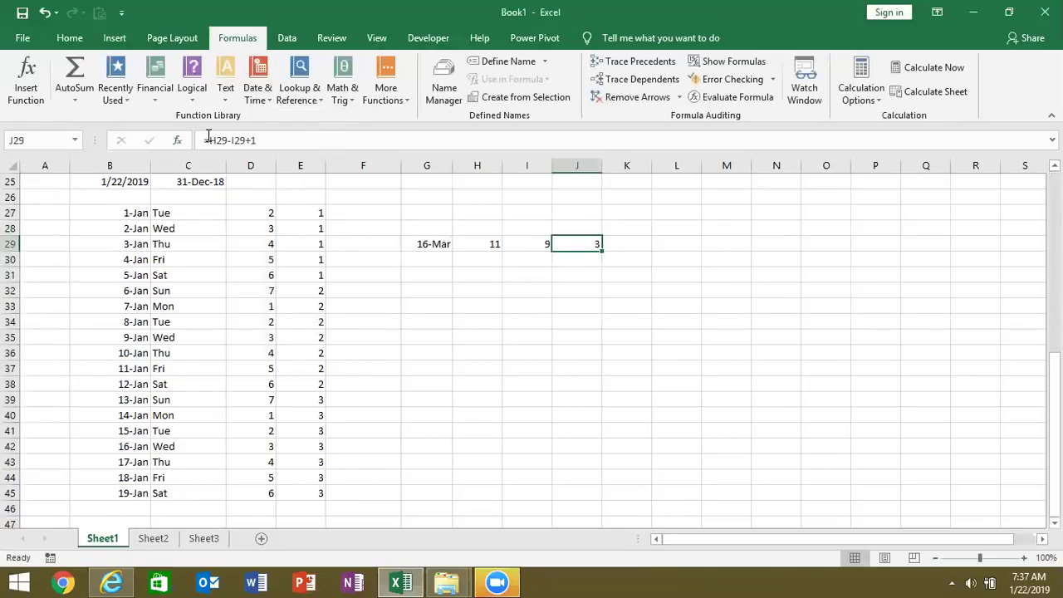
Bracket the subtraction so J29 reads =(H29-I29)+1, showing 3.
left_click(208, 140)
type("(")
left_click(246, 139)
type(")")
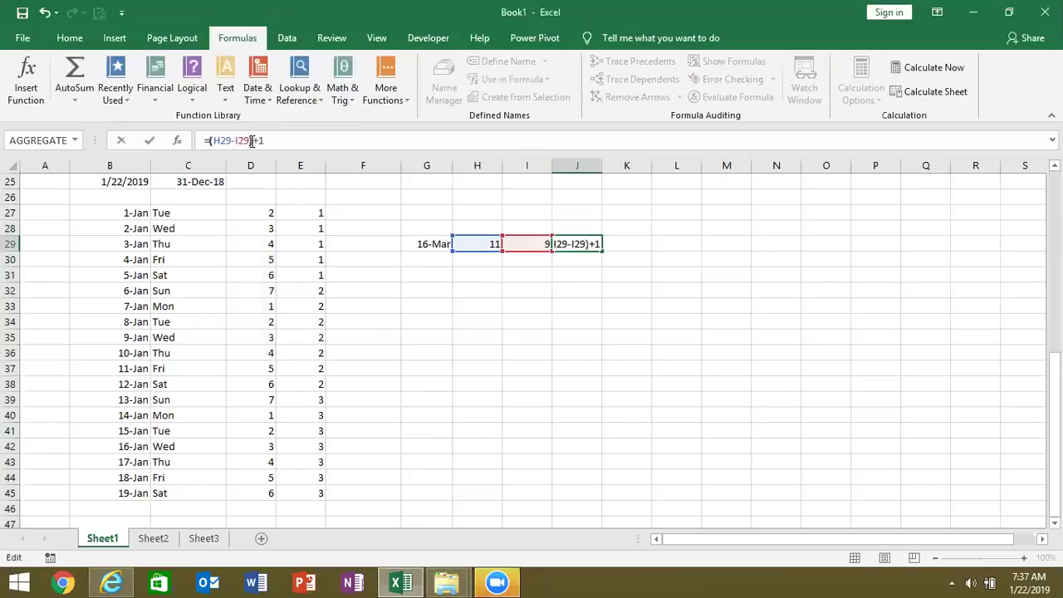
key("Return")
key("Up")
key("Left")
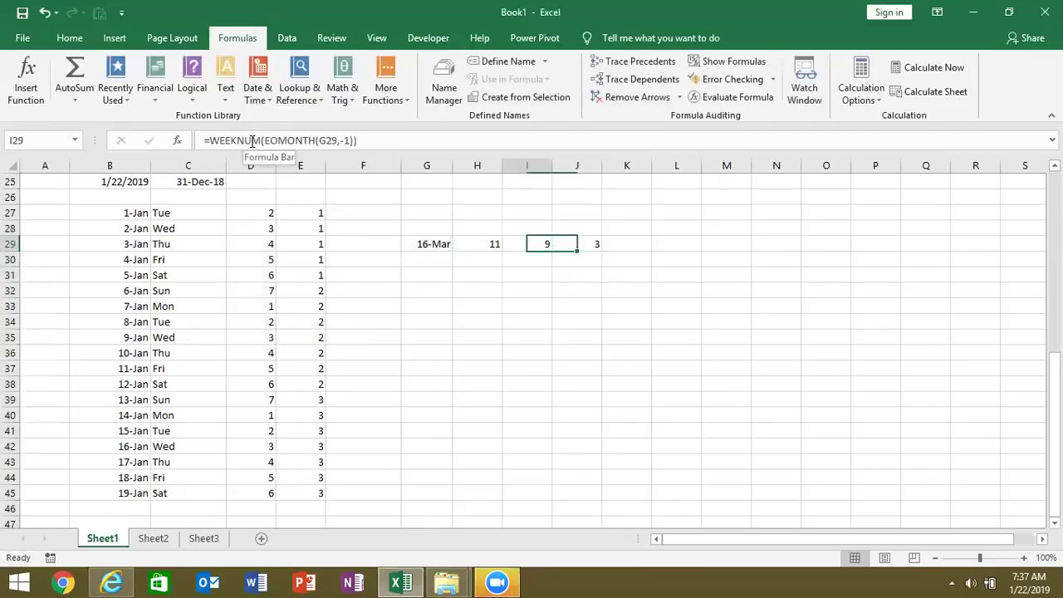
key("Left")
key("Left")
Try the dates 3/20, 3/28 and finally 3/31 in G29 to test the week-of-month results.
type("3")
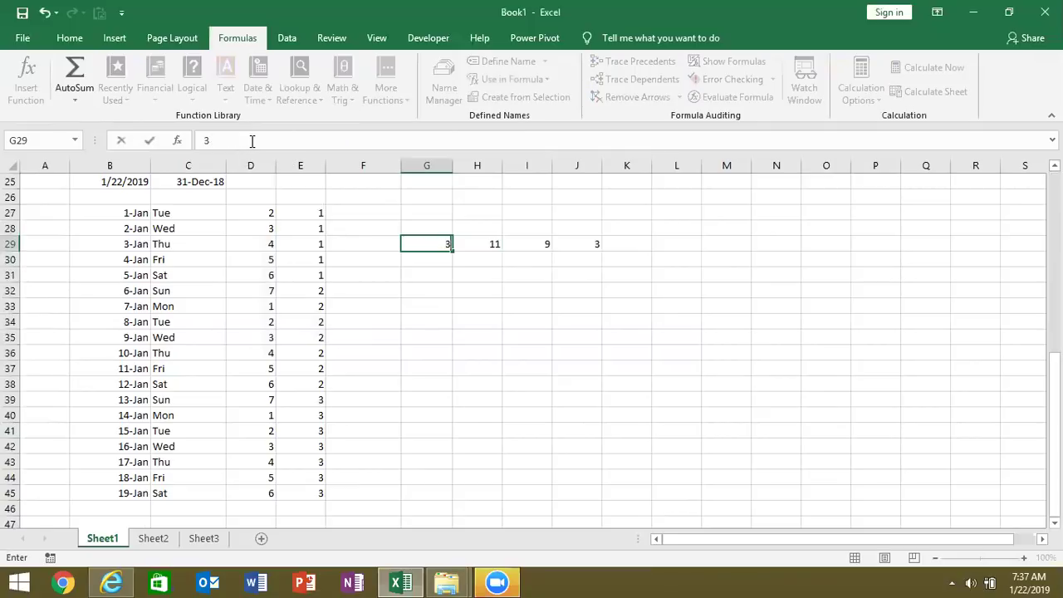
type("/20")
key("Return")
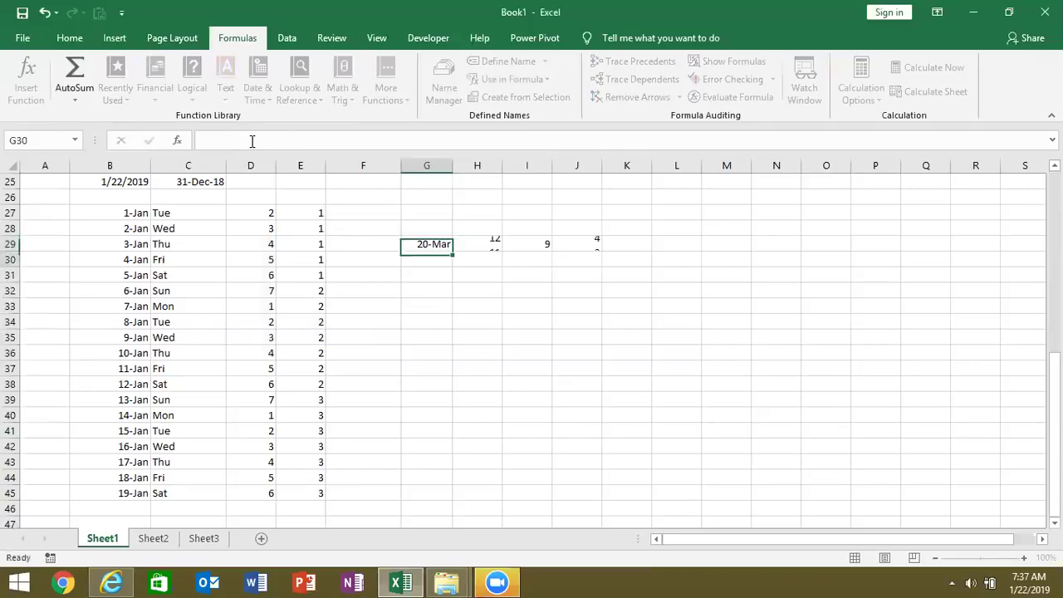
key("Up")
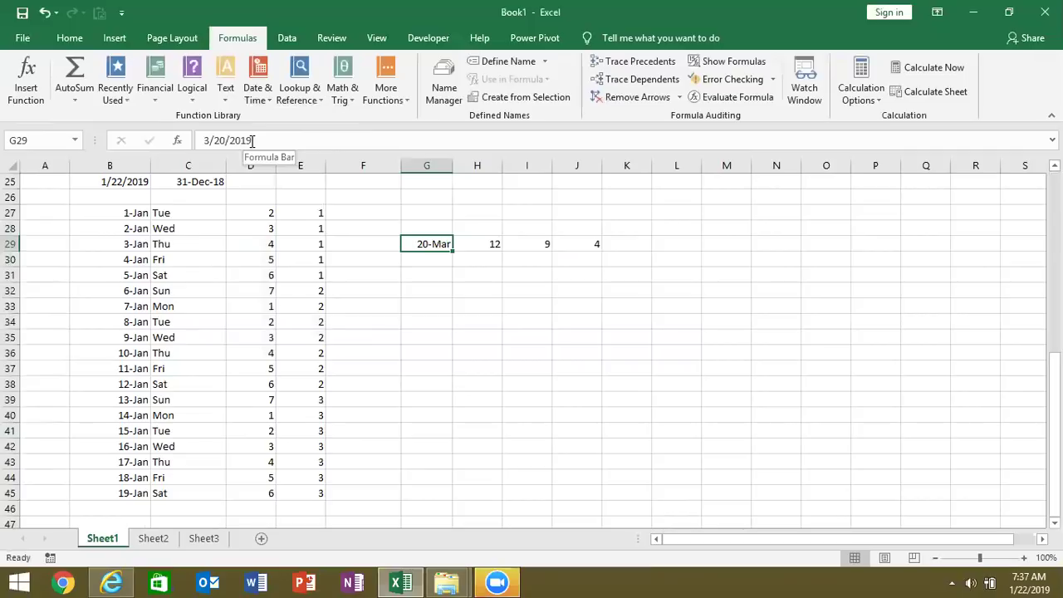
type("3/28")
key("Return")
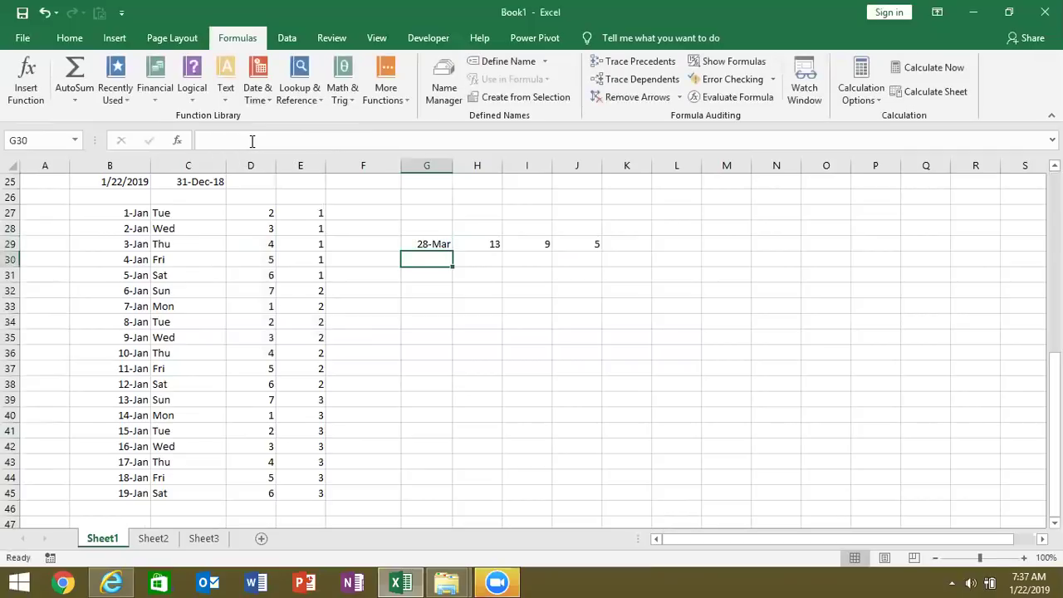
key("Up")
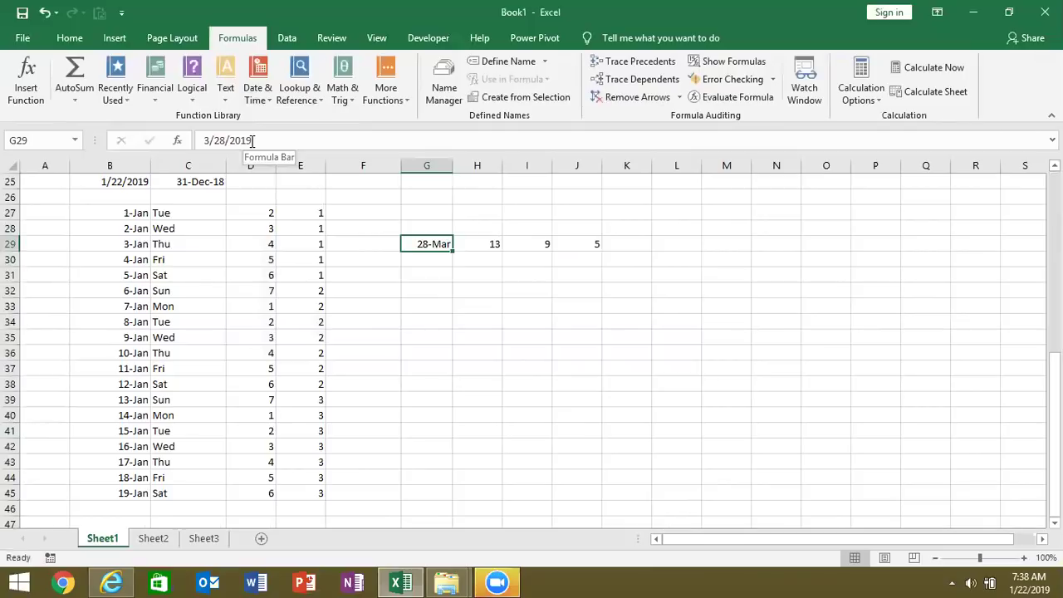
type("3/31")
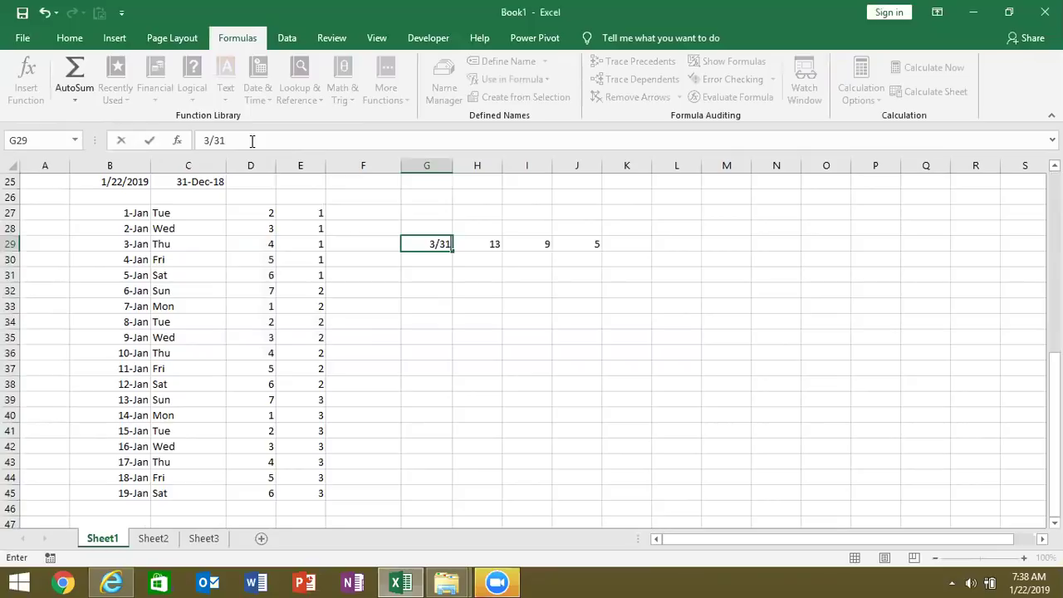
key("Return")
key("Up")
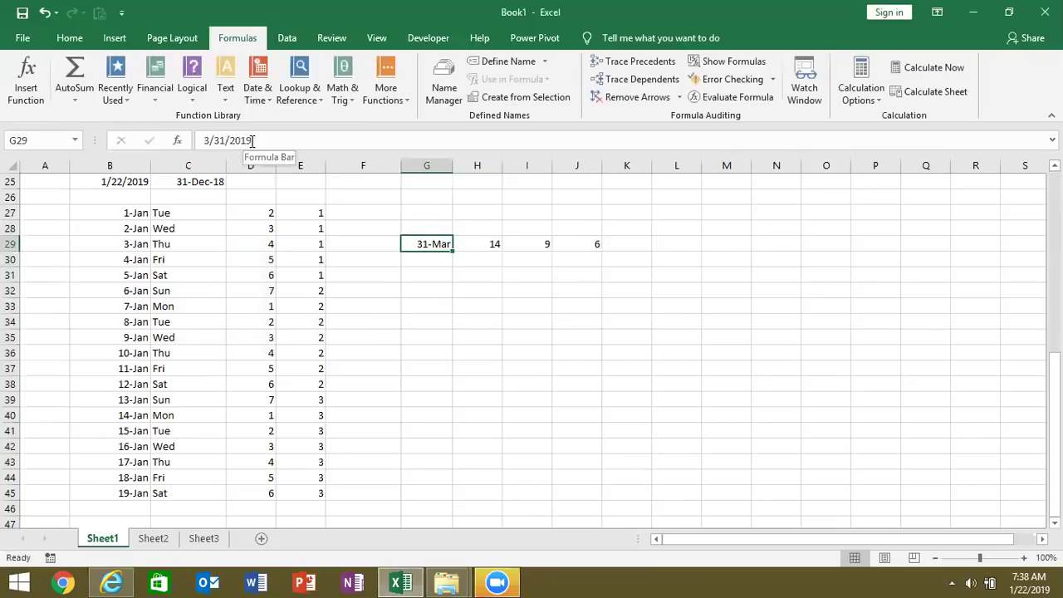
key("Up")
key("Down")
Remove the +1 from J29's formula so it reads =(H29-I29) and shows 5.
key("Right")
key("Right")
key("Right")
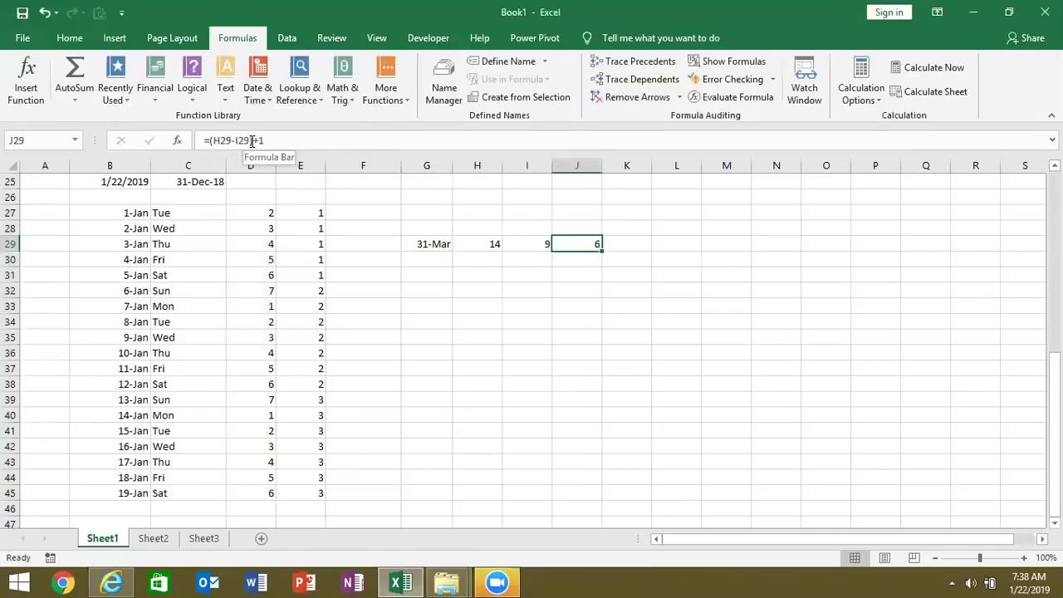
key("Left")
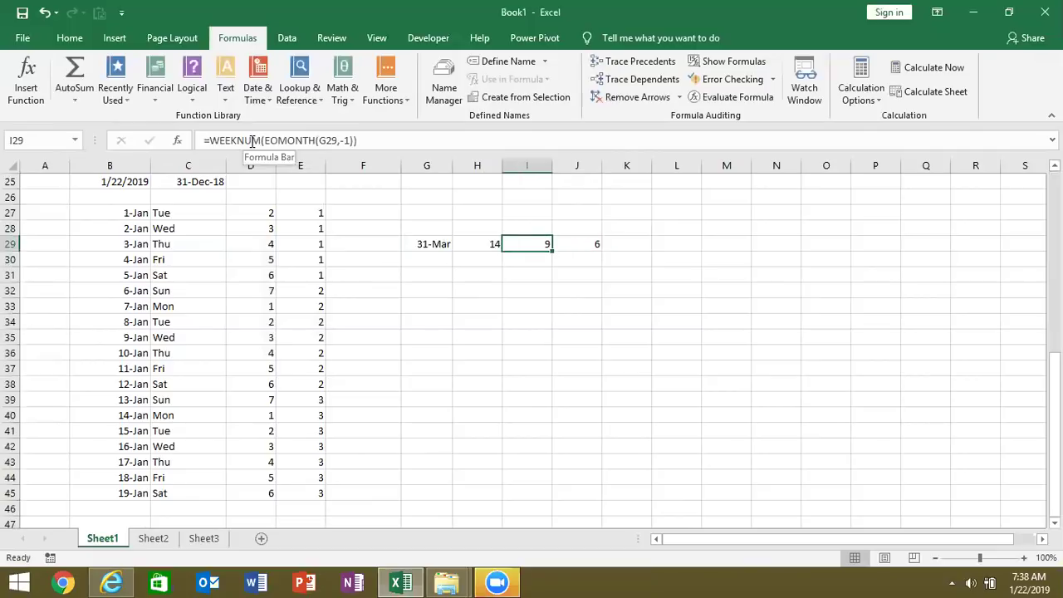
key("Right")
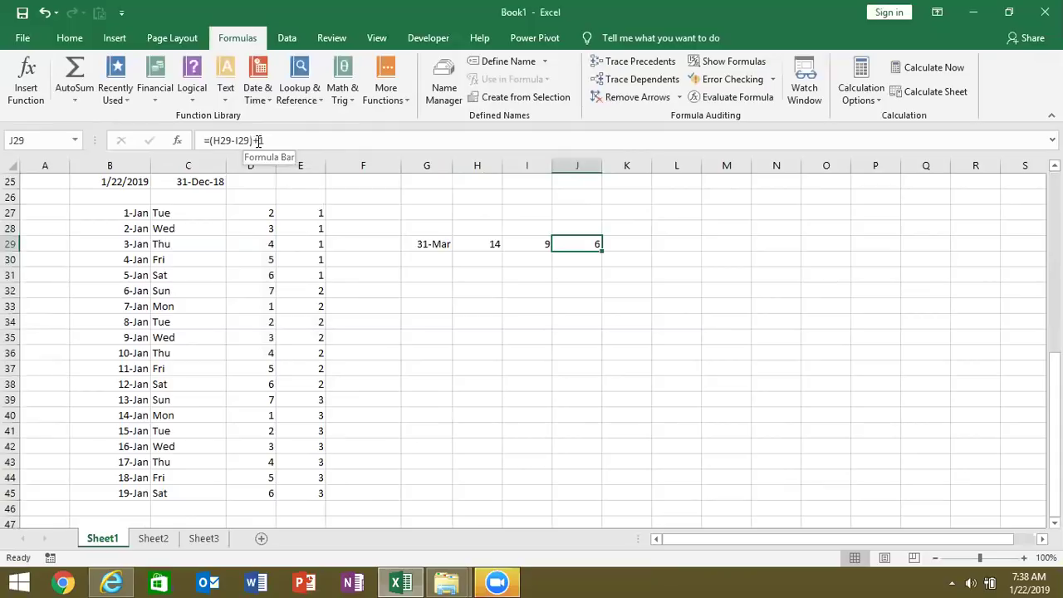
double_click(266, 141)
key("BackSpace")
key("BackSpace")
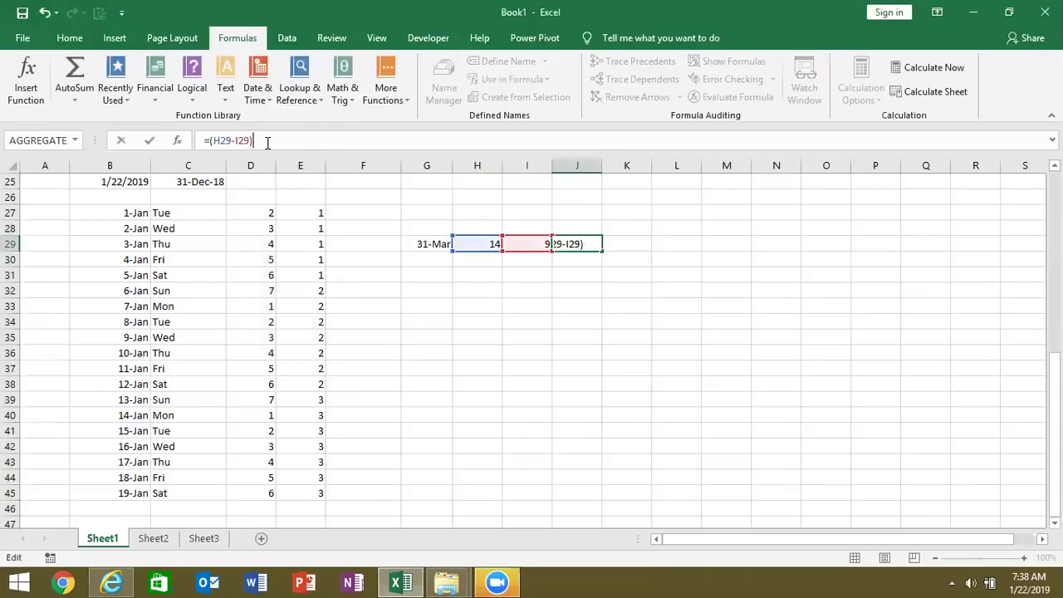
key("Return")
key("Up")
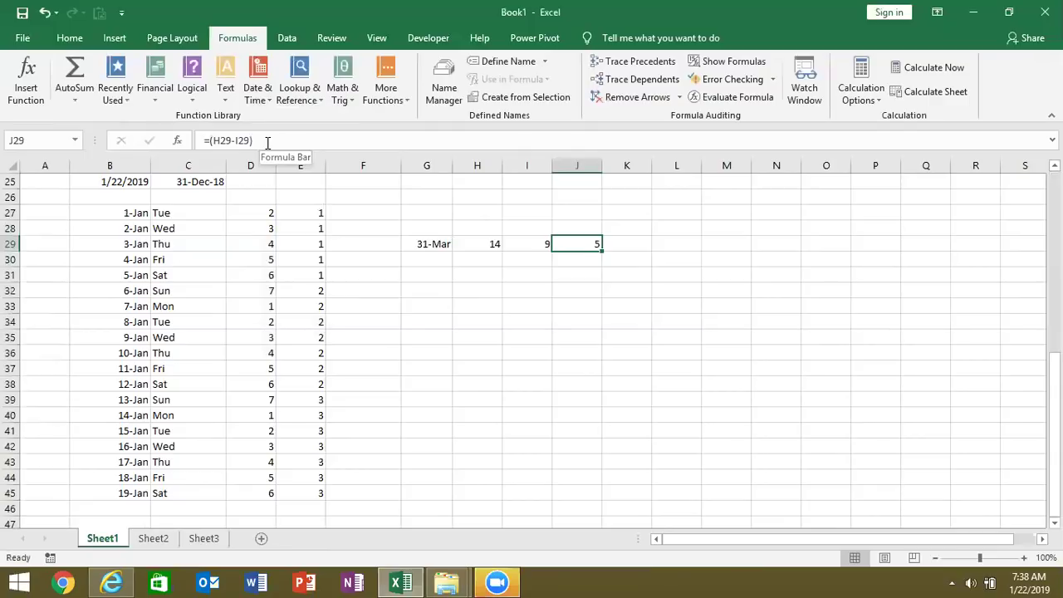
key("Left")
key("Left")
key("Left")
key("Home")
key("Up")
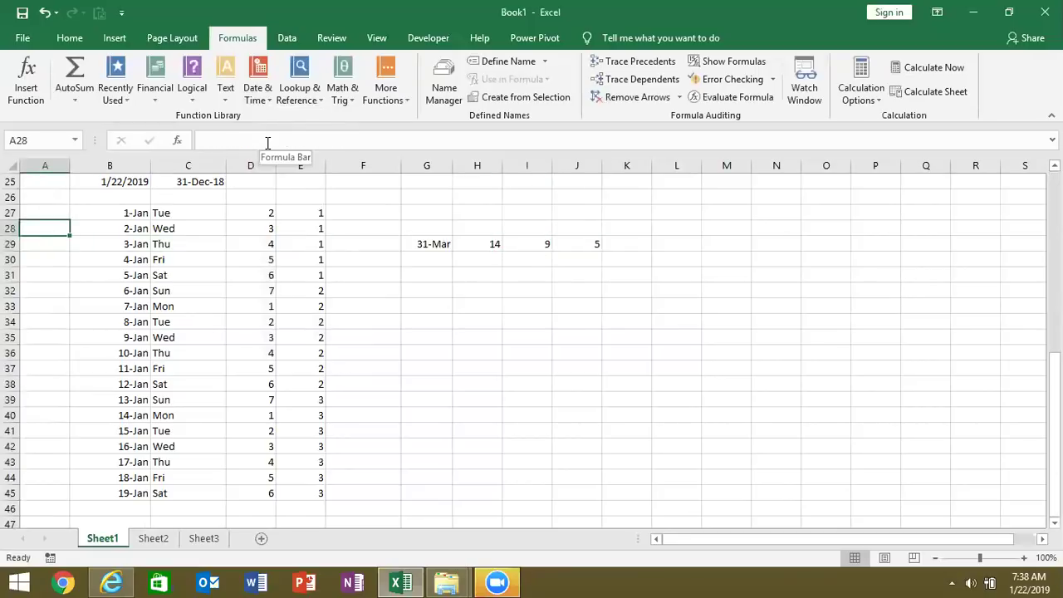
left_click(480, 321)
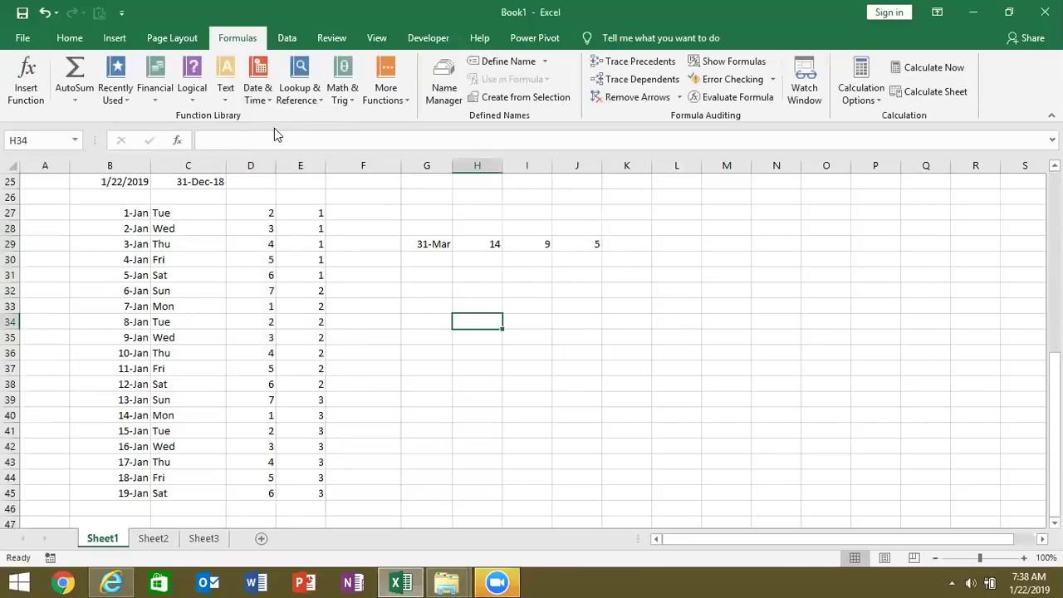
left_click(226, 93)
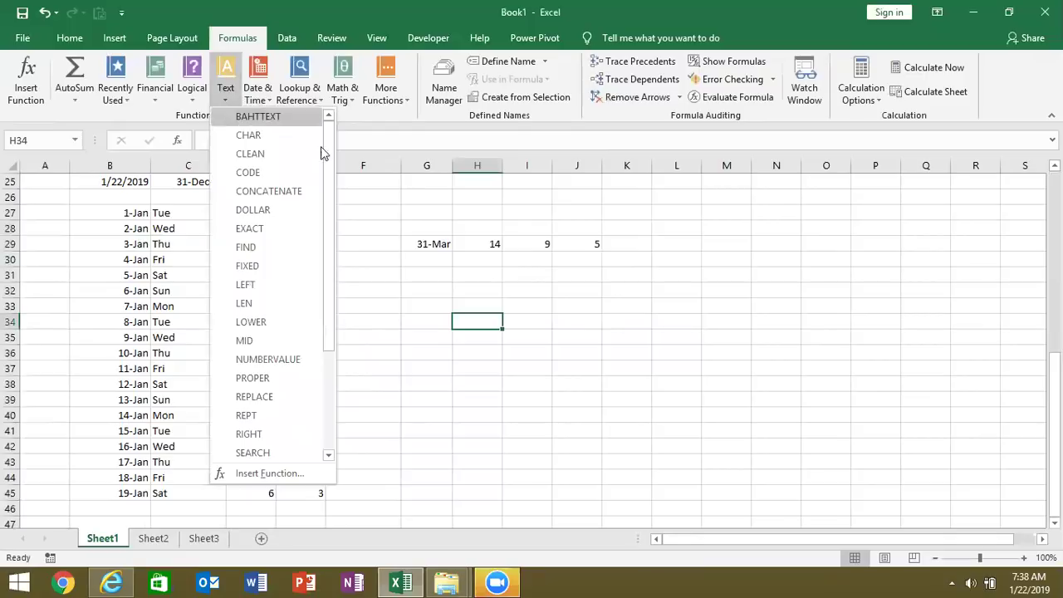
left_click(279, 98)
left_click(271, 96)
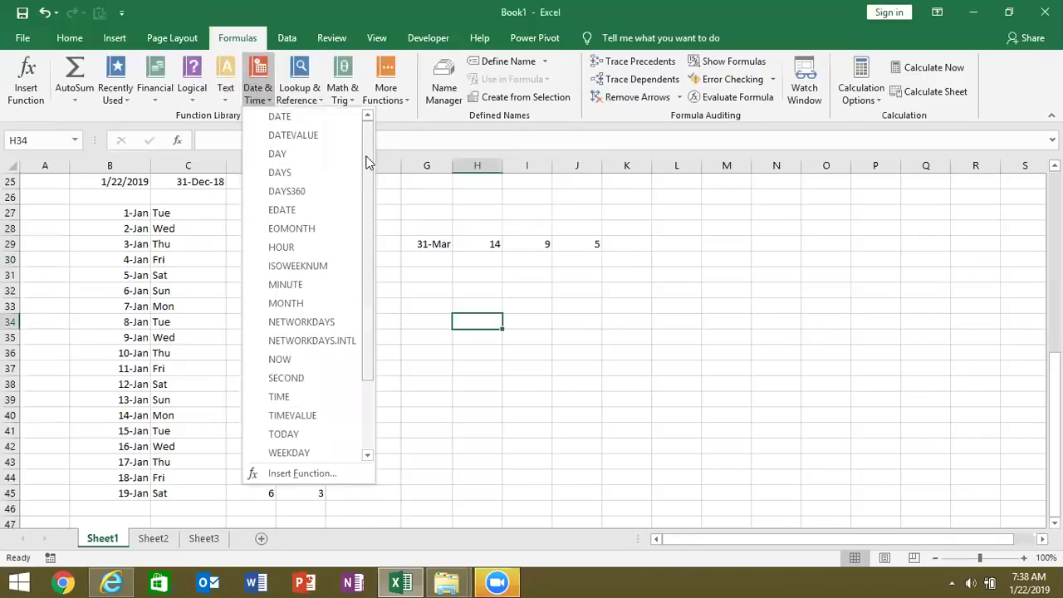
left_click_drag(369, 162, 378, 253)
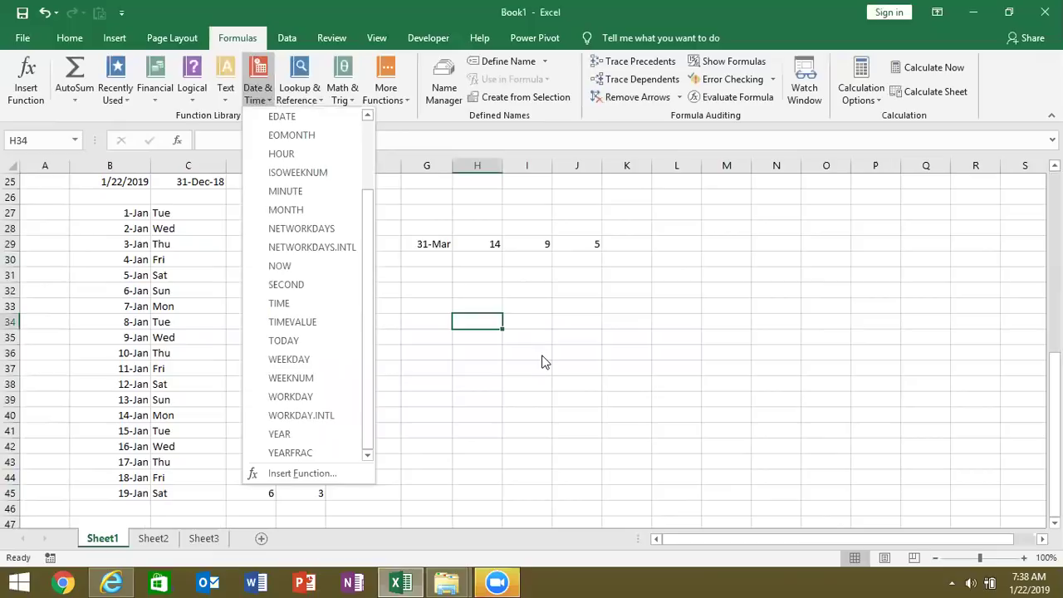
left_click(481, 339)
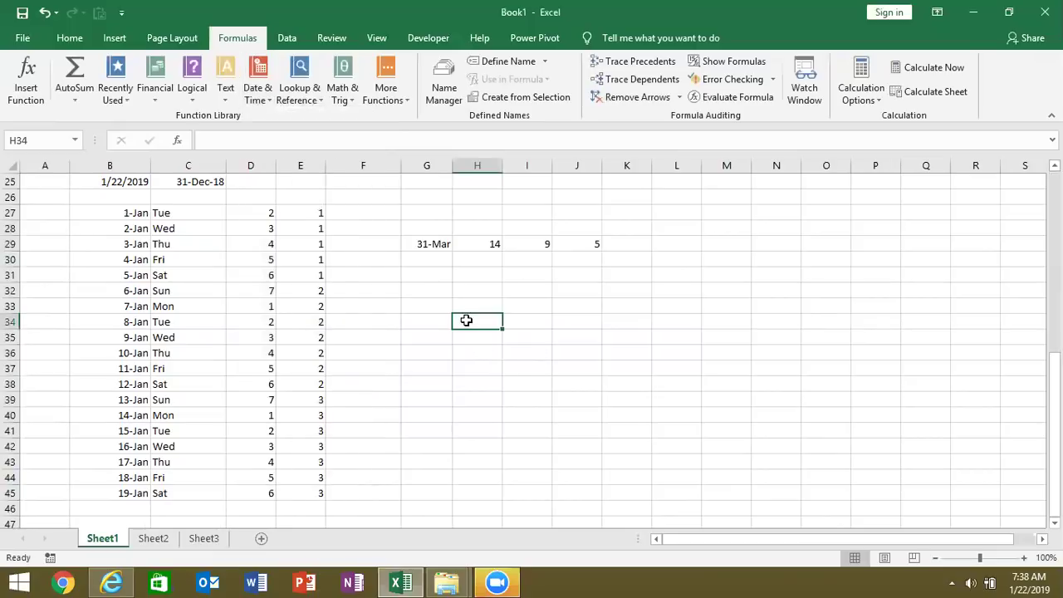
Enter 1/1/2018 in H34 and today's date, 1/22/2019, in I34.
type("1/1")
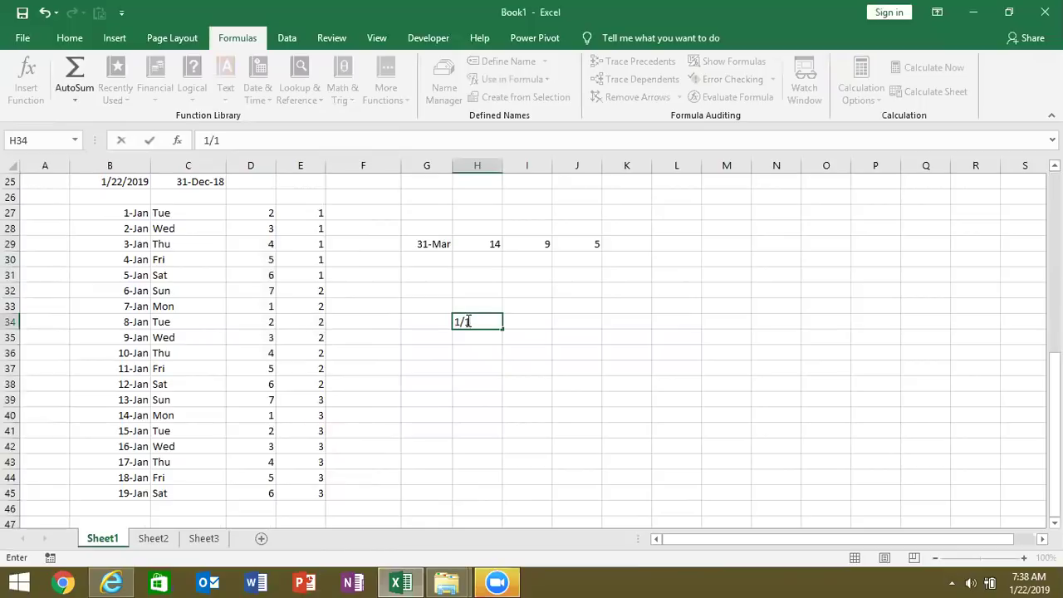
type("/2018")
key("Tab")
key("ctrl+semicolon")
key("Return")
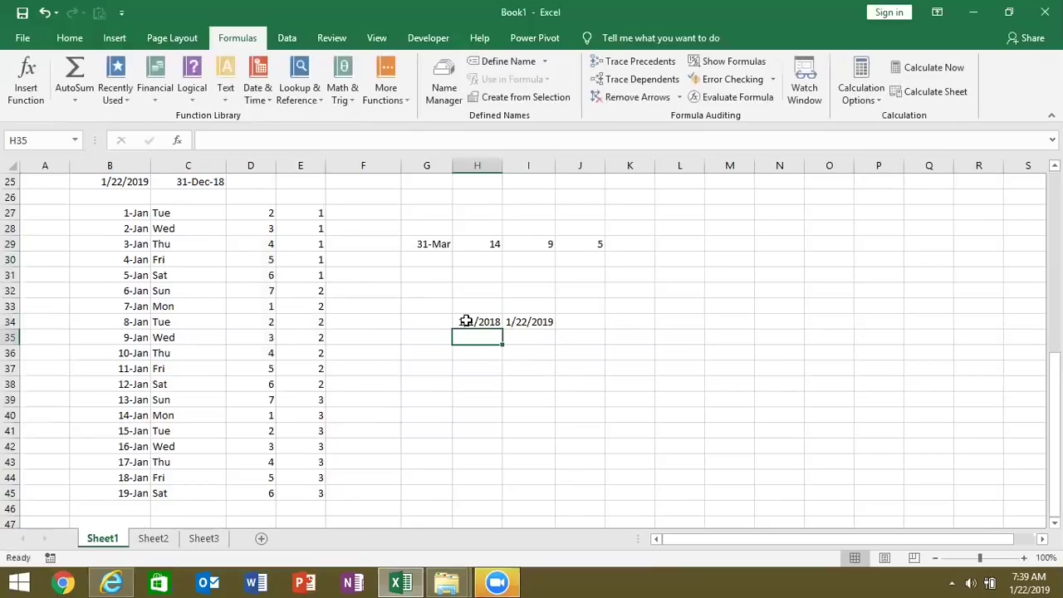
Enter the label 3.5L in H32.
key("Up")
key("Up")
key("Up")
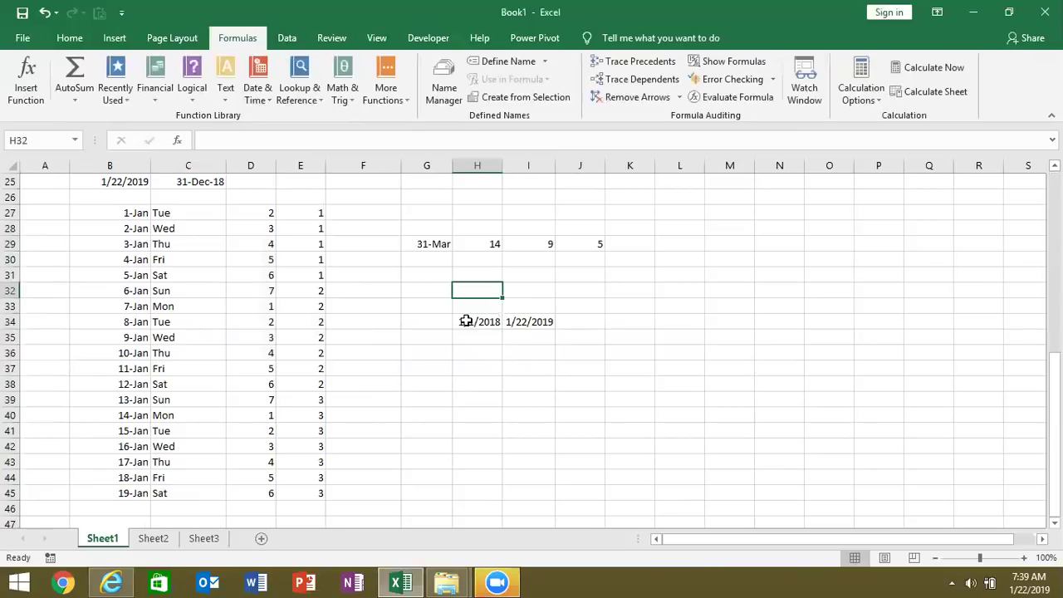
type("35")
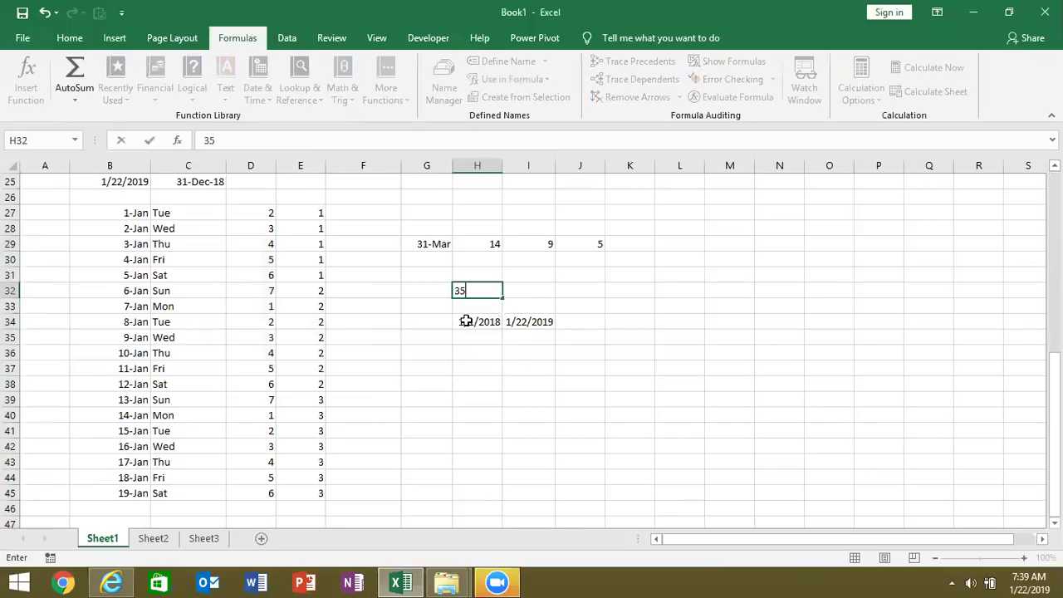
key("BackSpace")
type(".5")
type("L")
key("Return")
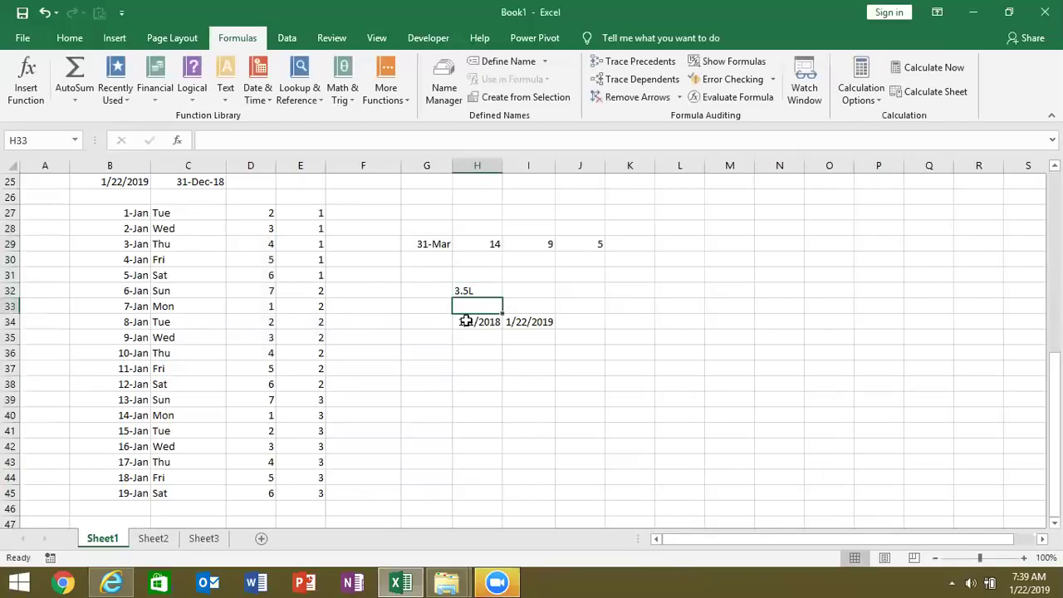
Enter =YEARFRAC(H34,I34) in J34 to get the year fraction between the dates.
left_click(569, 322)
type("=ye")
key("Down")
key("Tab")
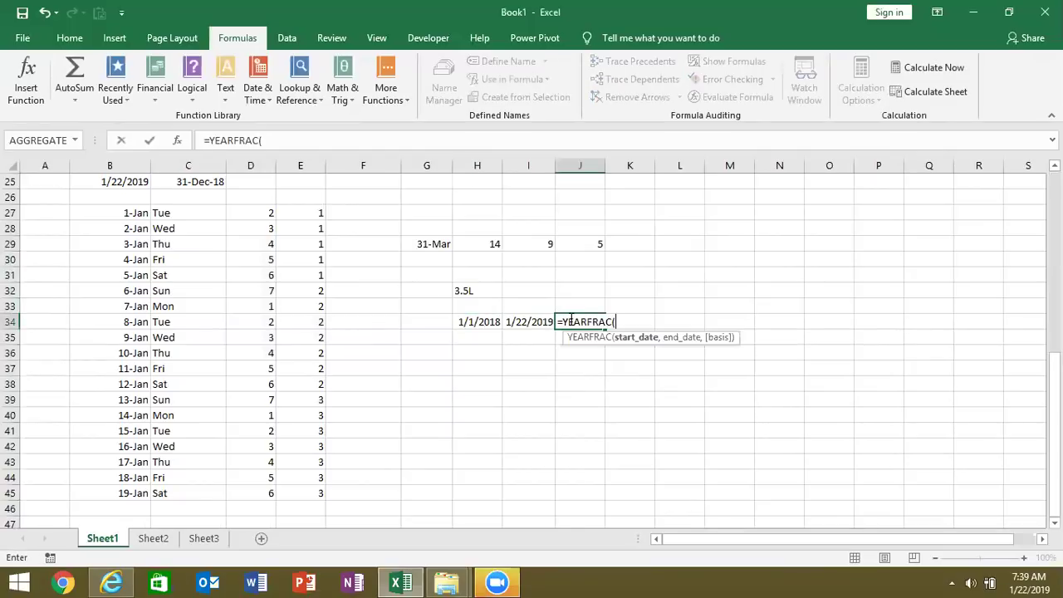
key("Left")
key("Left")
type(",")
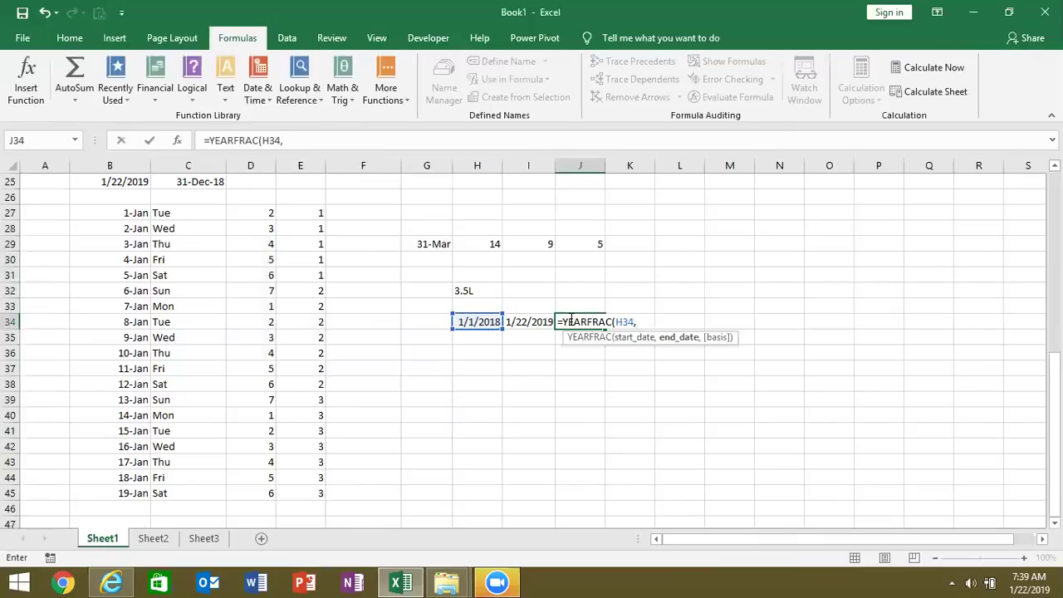
key("Left")
key("Return")
Format J34 with Percent Style so it shows 106%.
left_click(572, 320)
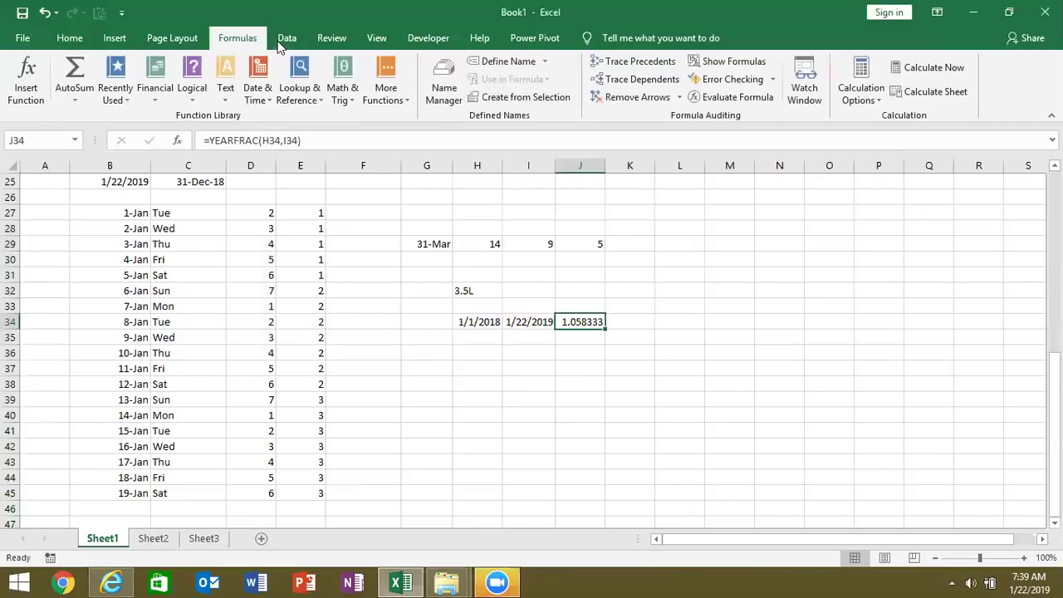
left_click(71, 38)
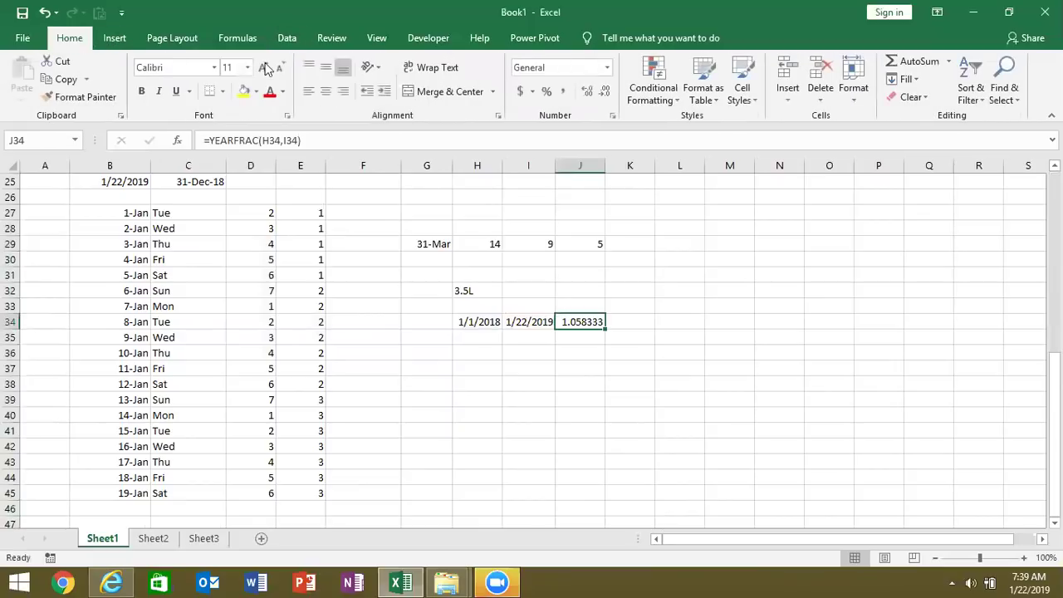
left_click(548, 95)
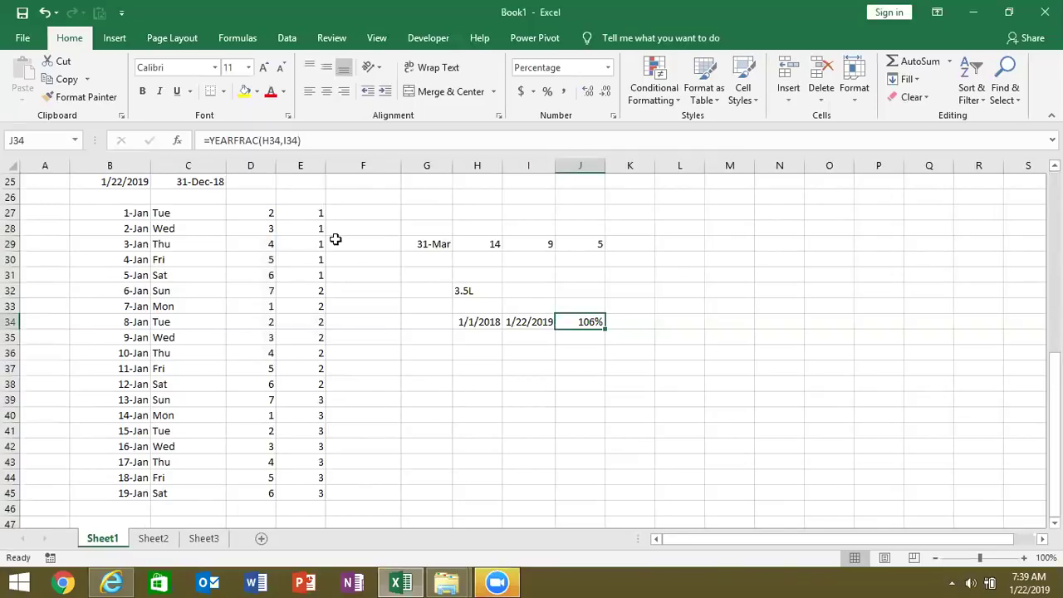
left_click(287, 42)
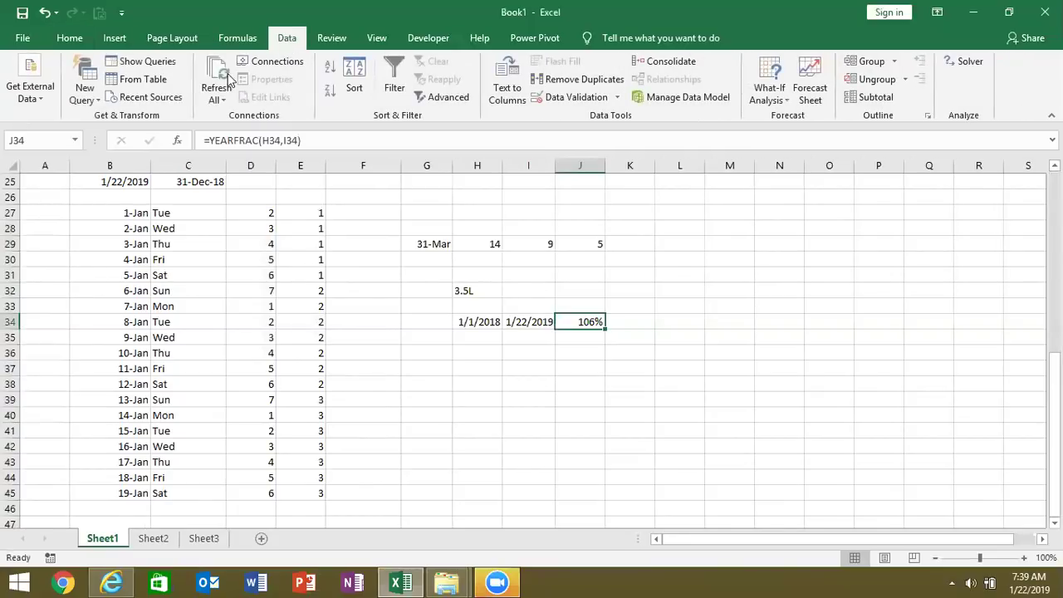
Browse the Lookup & Reference functions on the Formulas tab, then close the list unused.
left_click(237, 38)
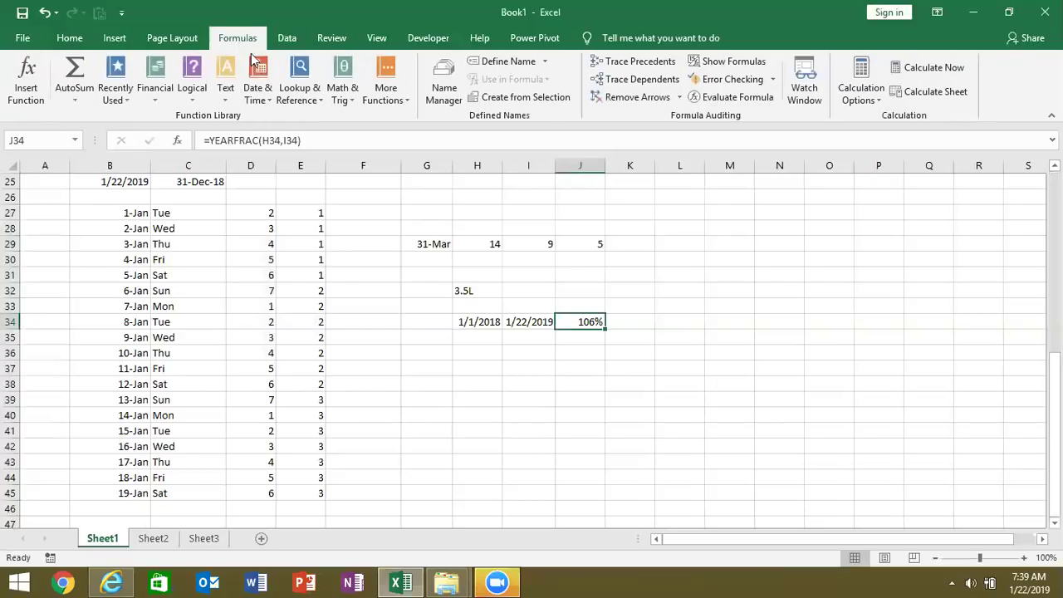
left_click(296, 100)
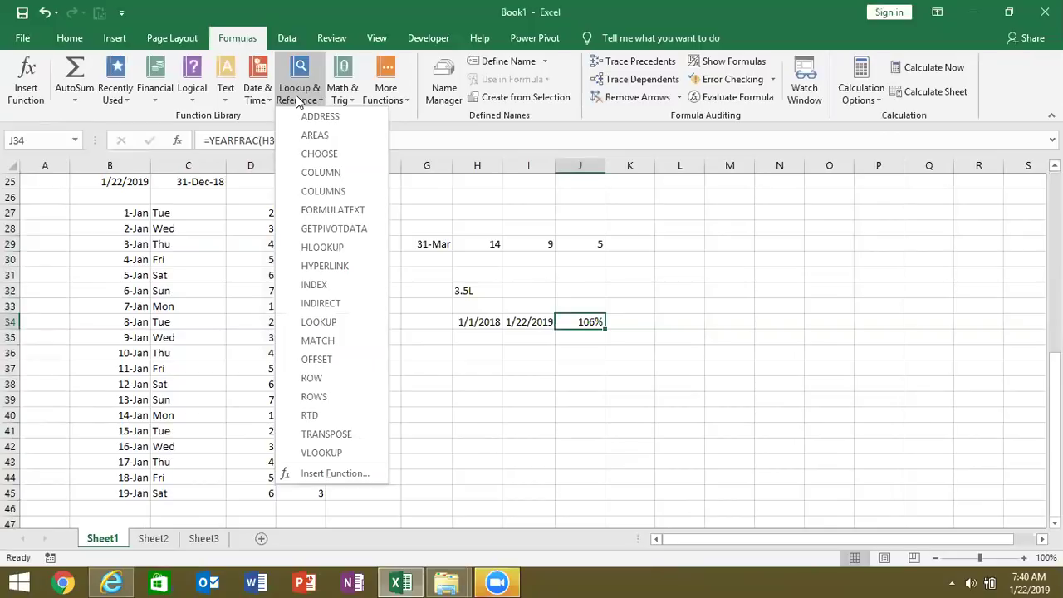
left_click(596, 249)
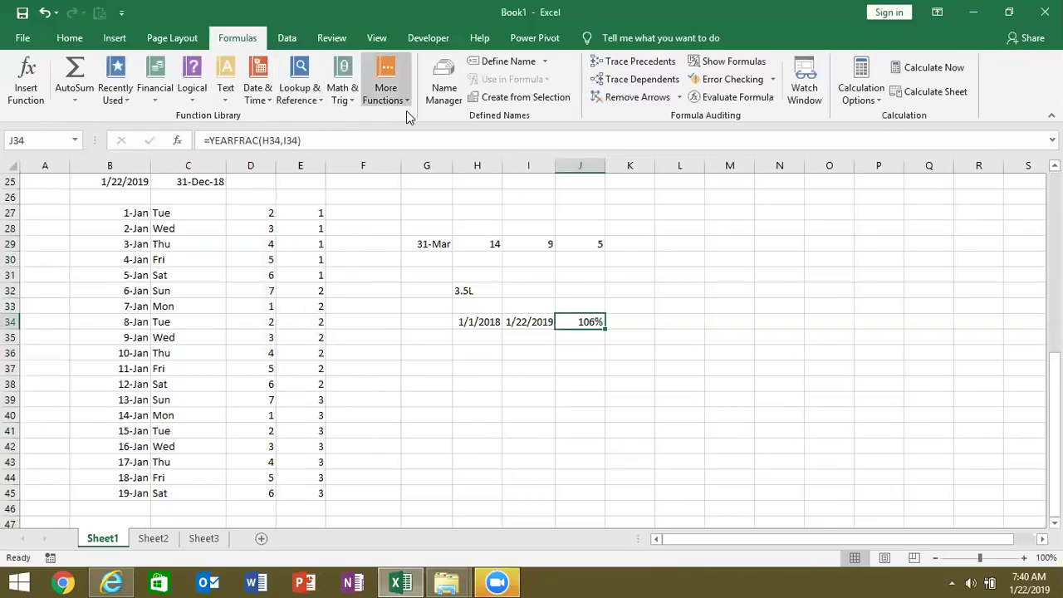